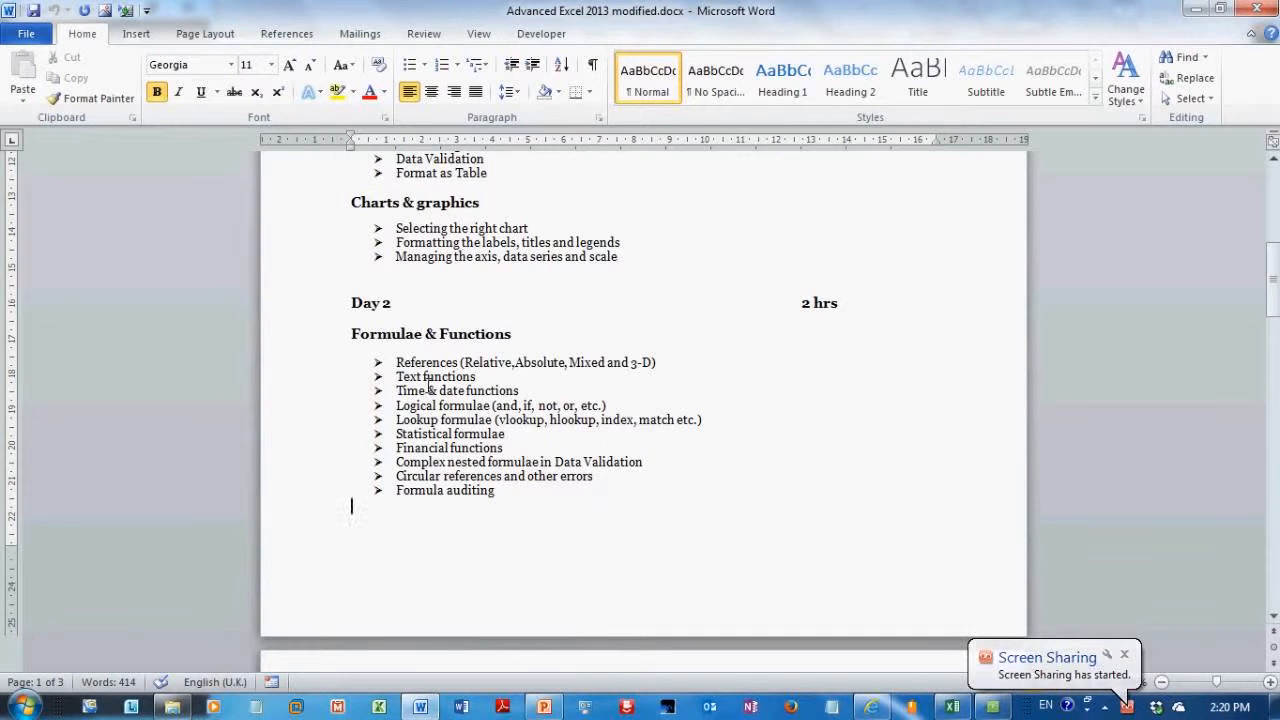
- Review the Day 2 Formulae & Functions and Day 3 Pivot Tables & Charts topics in the course outline
{"action": "left_click_drag", "start_coordinate": [411, 366], "coordinate": [597, 563]}
{"action": "left_click", "coordinate": [591, 560]}
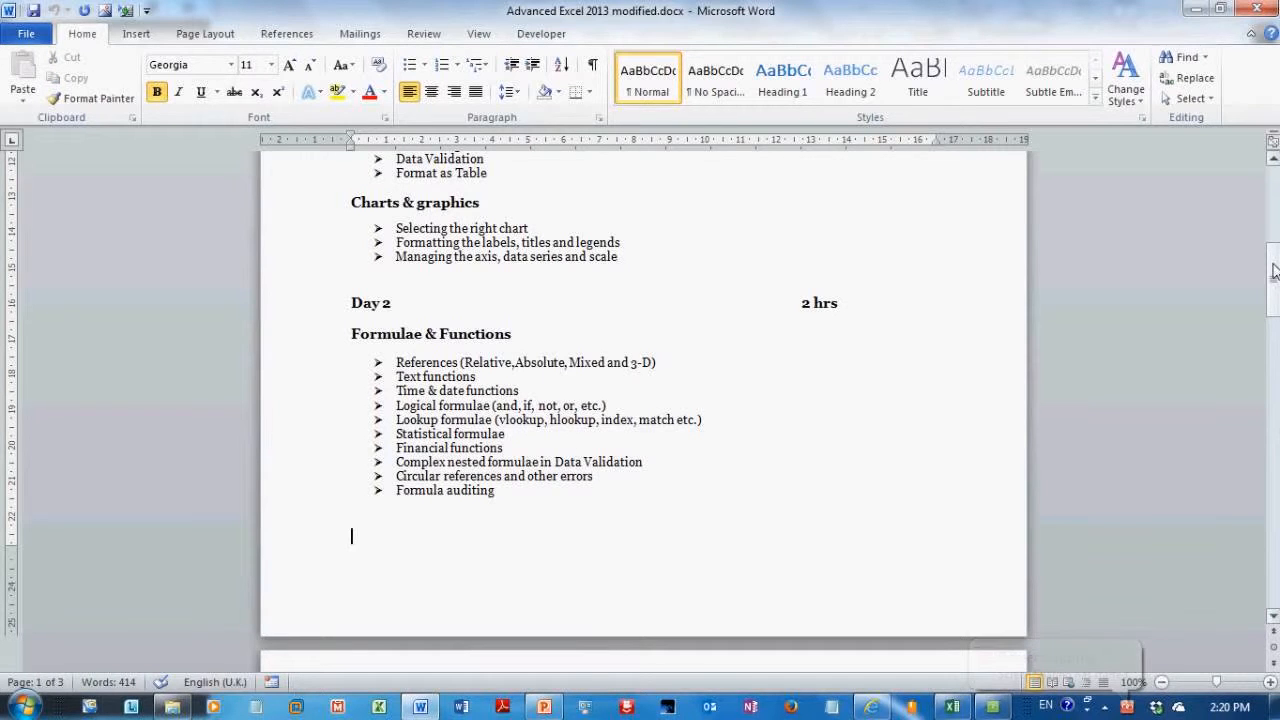
{"action": "left_click_drag", "start_coordinate": [1274, 271], "coordinate": [1274, 339]}
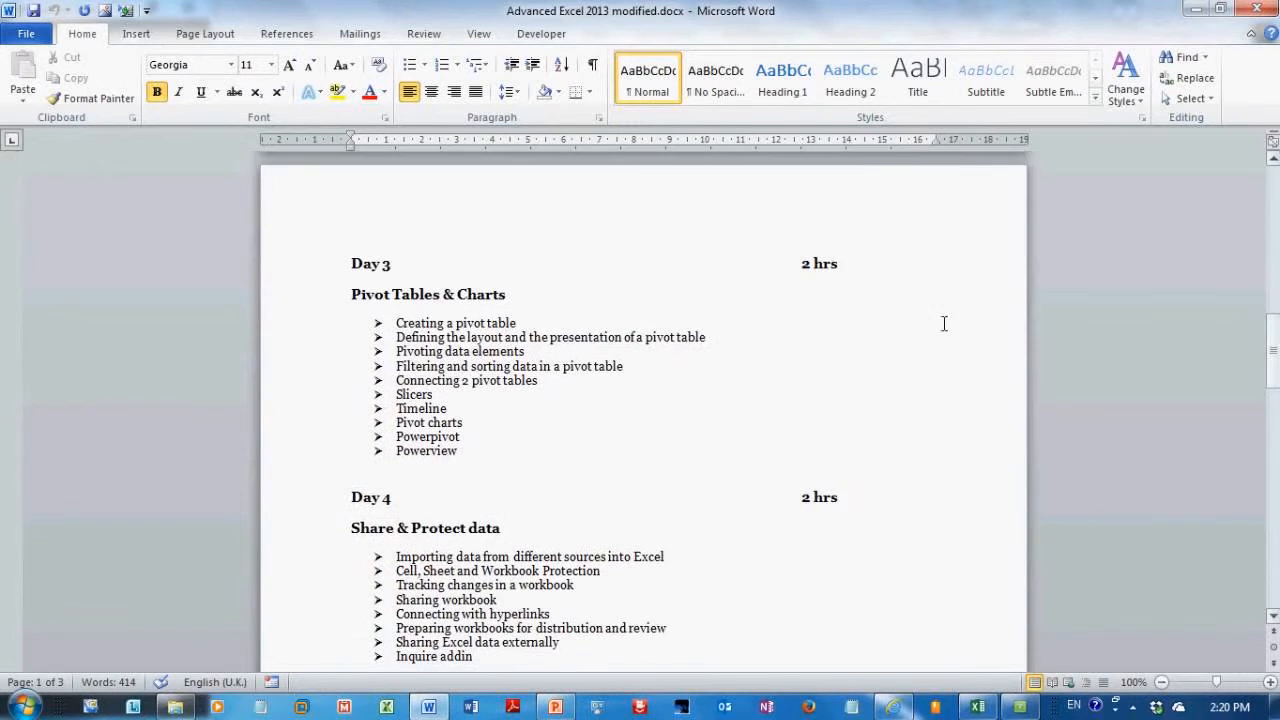
{"action": "left_click", "coordinate": [357, 305]}
{"action": "left_click_drag", "start_coordinate": [357, 305], "coordinate": [543, 457]}
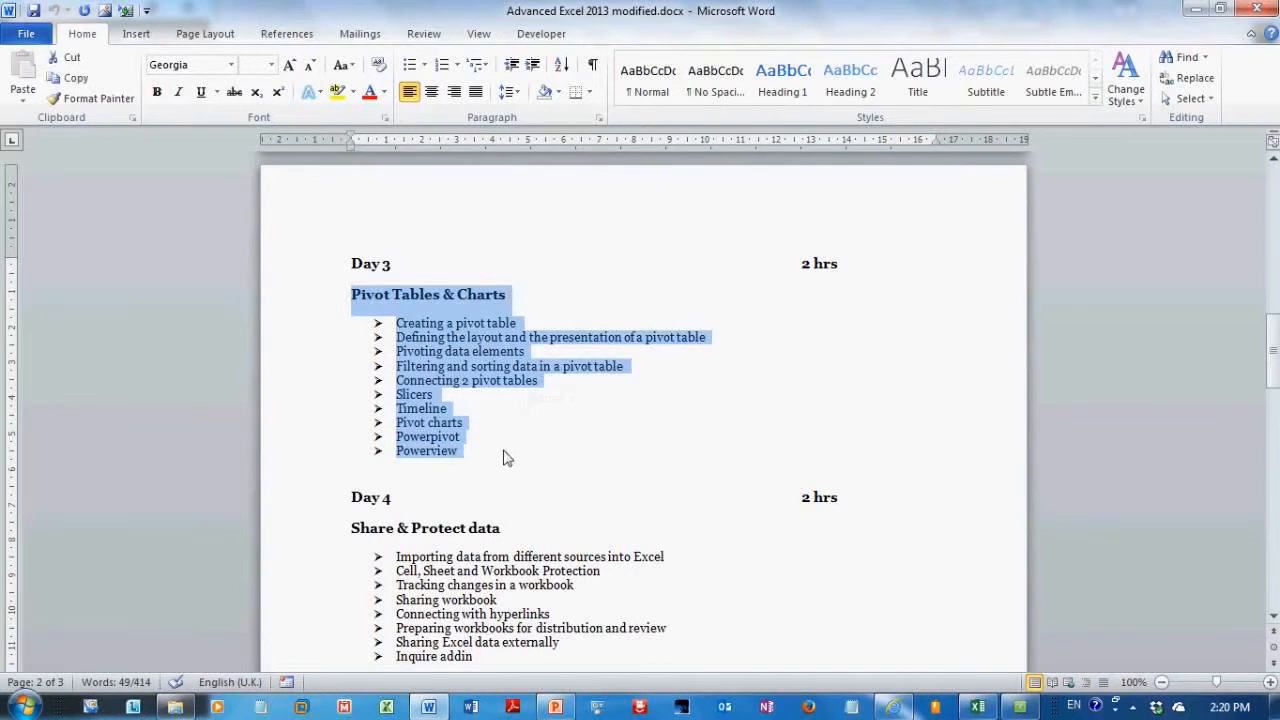
{"action": "left_click", "coordinate": [512, 458]}
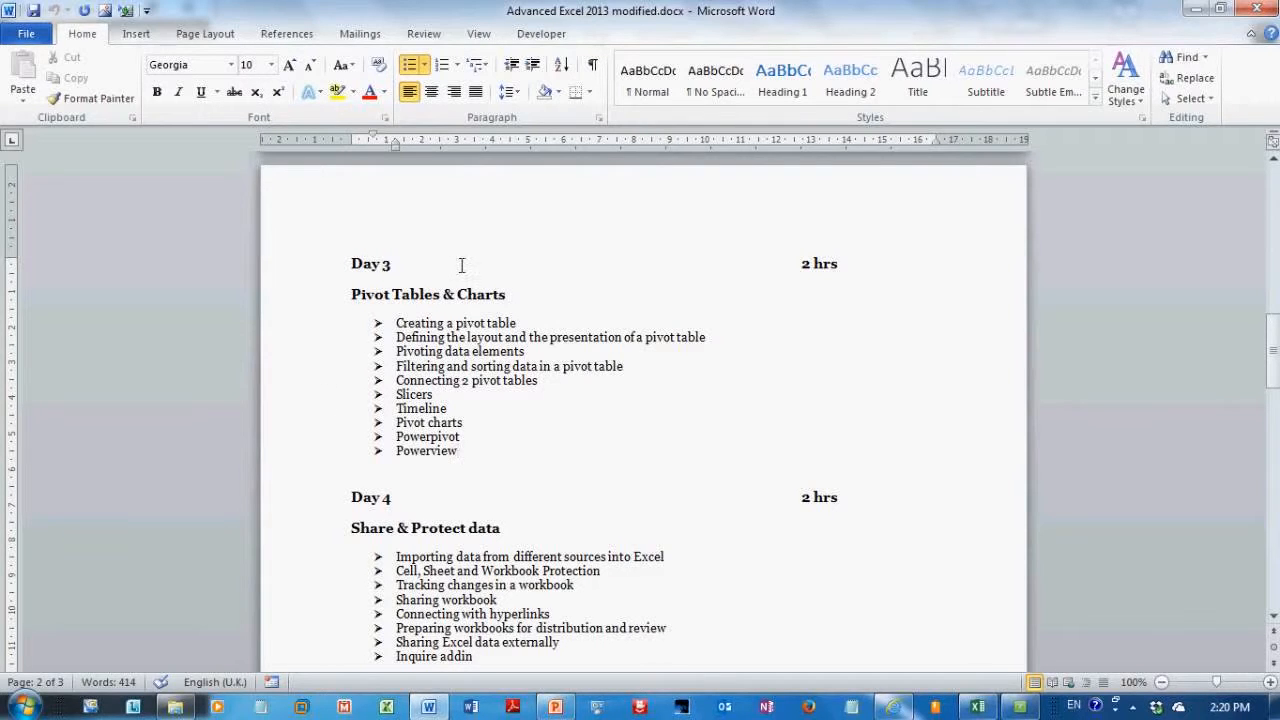
{"action": "left_click", "coordinate": [364, 298]}
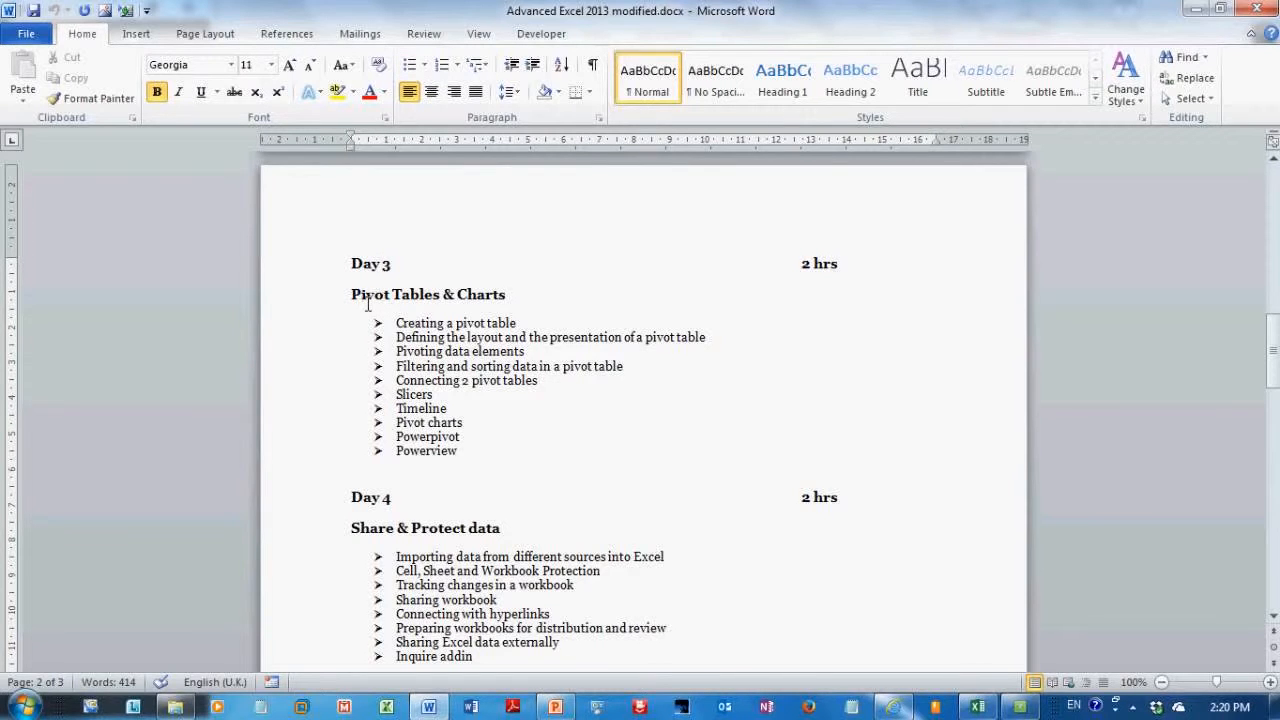
- Review the Day 4 Share & Protect data topics, highlighting the whole list and the Inquire addin entry
{"action": "left_click", "coordinate": [1275, 340]}
{"action": "left_click_drag", "start_coordinate": [1275, 340], "coordinate": [1275, 375]}
{"action": "left_click", "coordinate": [345, 292]}
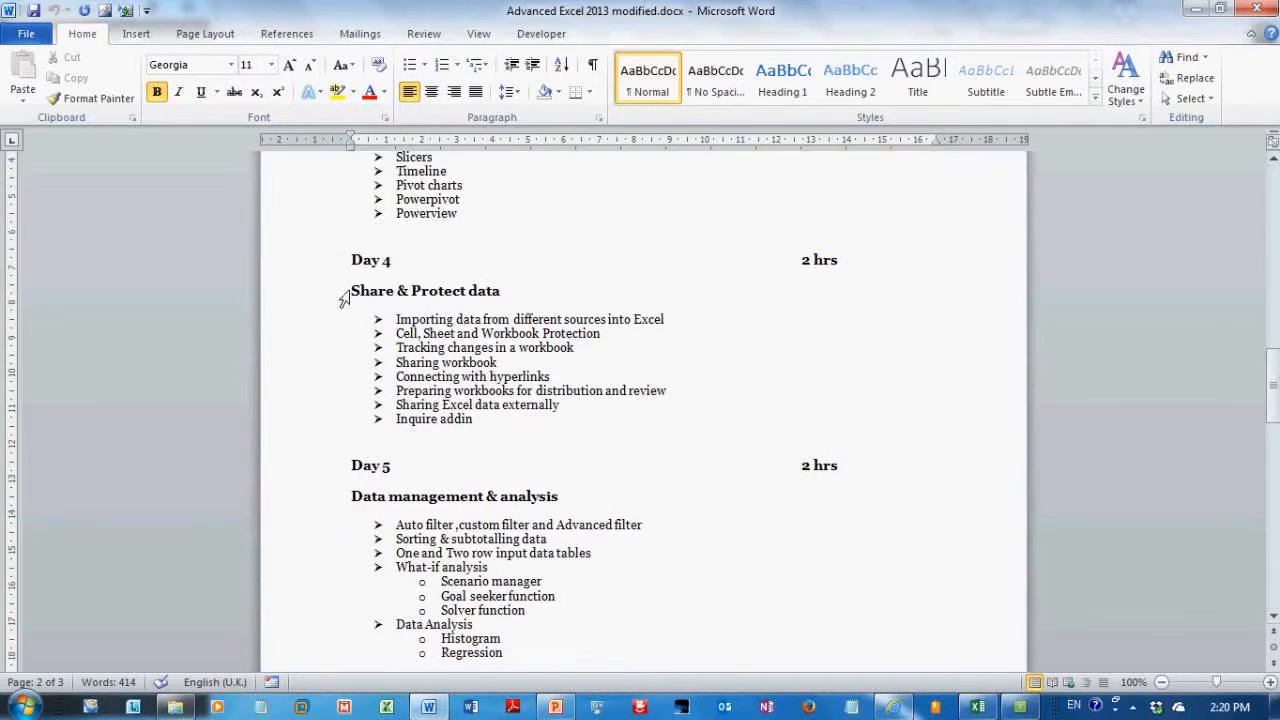
{"action": "left_click_drag", "start_coordinate": [362, 292], "coordinate": [575, 457]}
{"action": "left_click", "coordinate": [575, 457]}
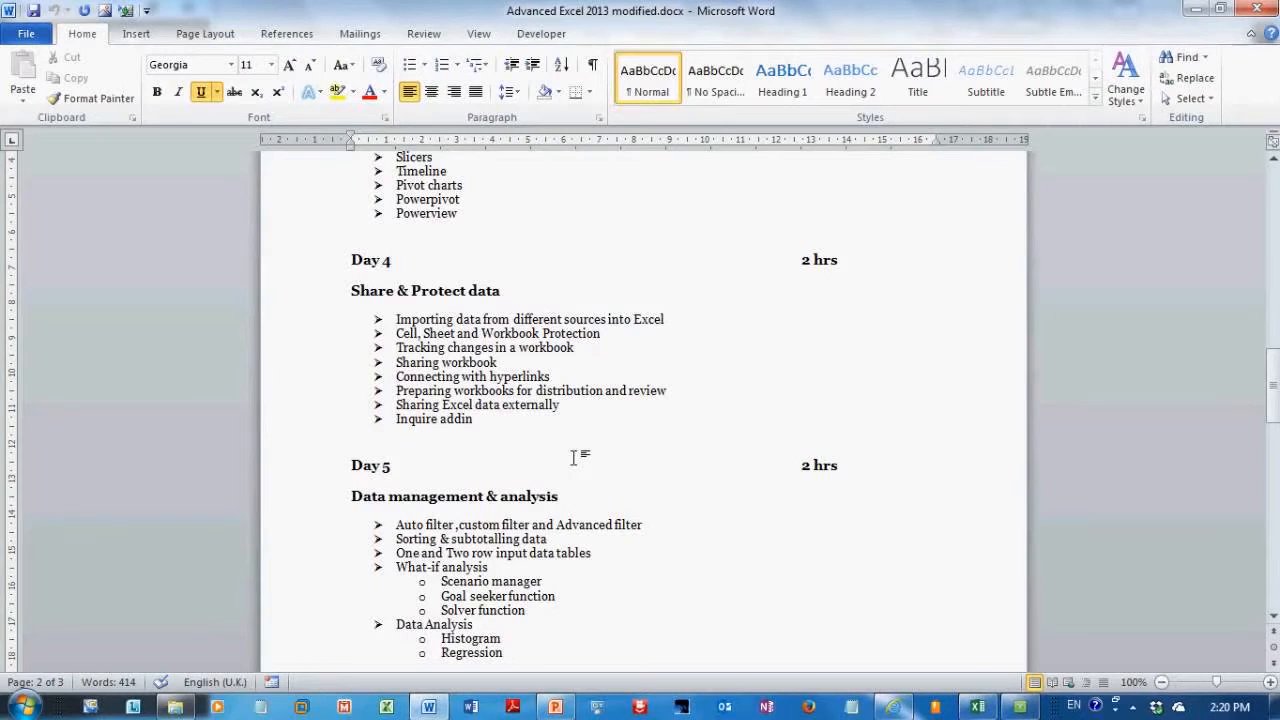
{"action": "triple_click", "coordinate": [436, 419]}
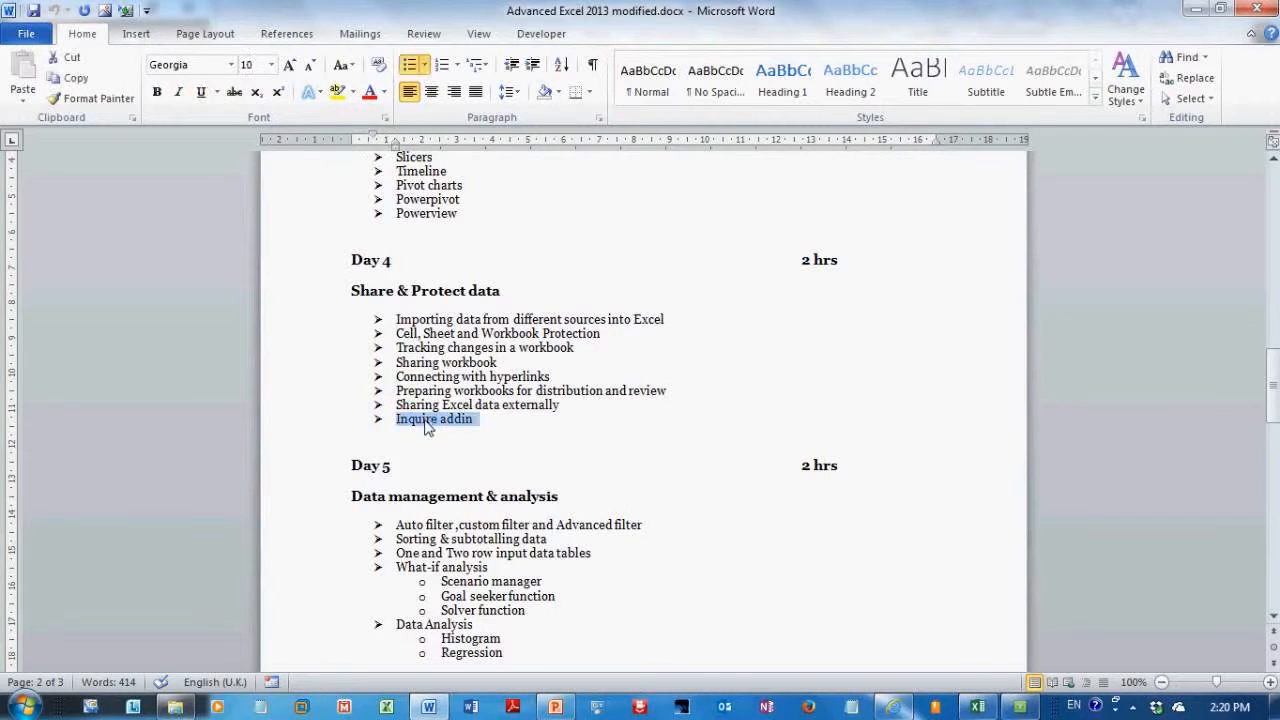
{"action": "left_click", "coordinate": [495, 448]}
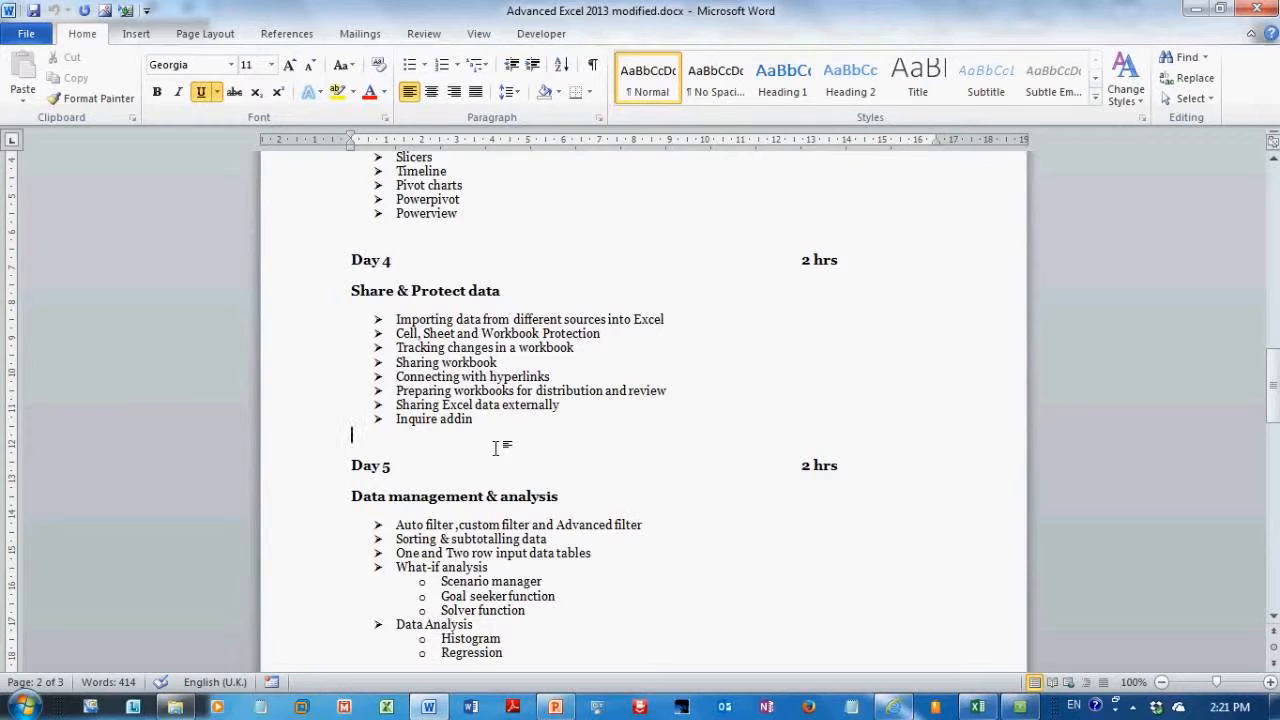
{"action": "left_click_drag", "start_coordinate": [396, 419], "coordinate": [437, 421]}
{"action": "triple_click", "coordinate": [437, 421]}
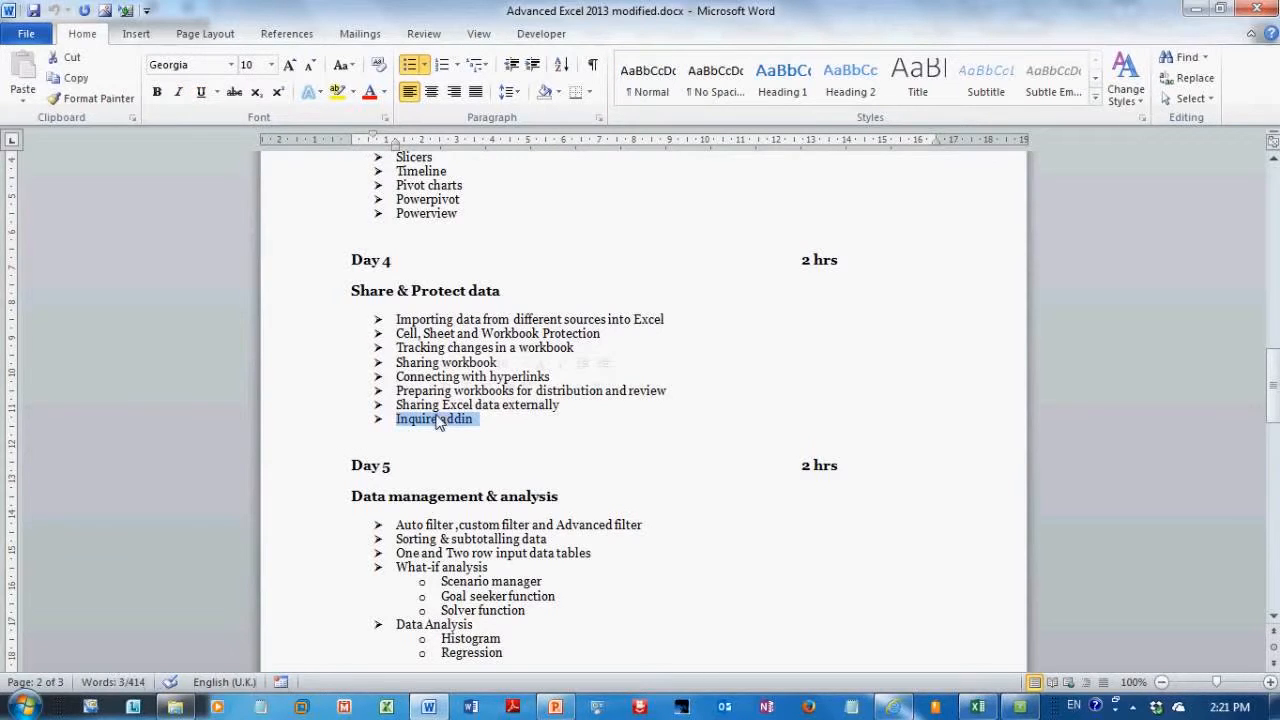
{"action": "left_click", "coordinate": [520, 432]}
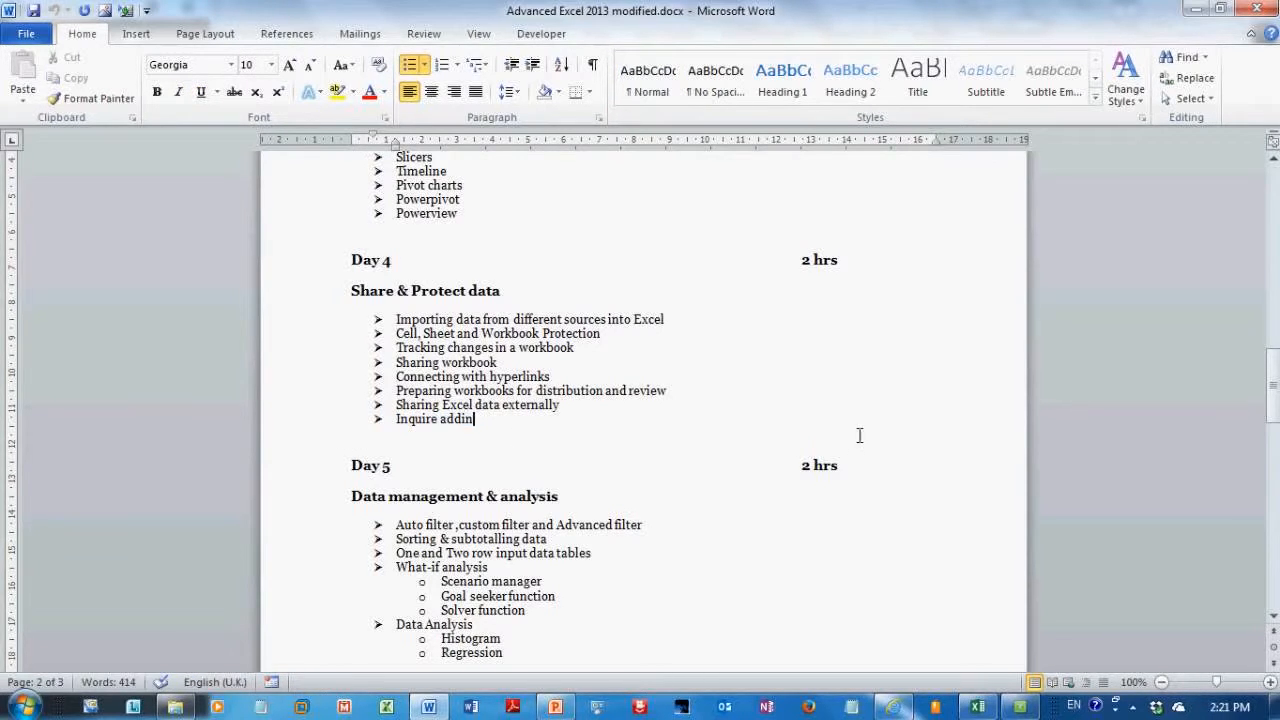
- Highlight the Day 5 Data management & analysis heading and its What-if analysis and Data Analysis entries
{"action": "left_click_drag", "start_coordinate": [1274, 368], "coordinate": [1274, 395]}
{"action": "left_click_drag", "start_coordinate": [352, 320], "coordinate": [547, 330]}
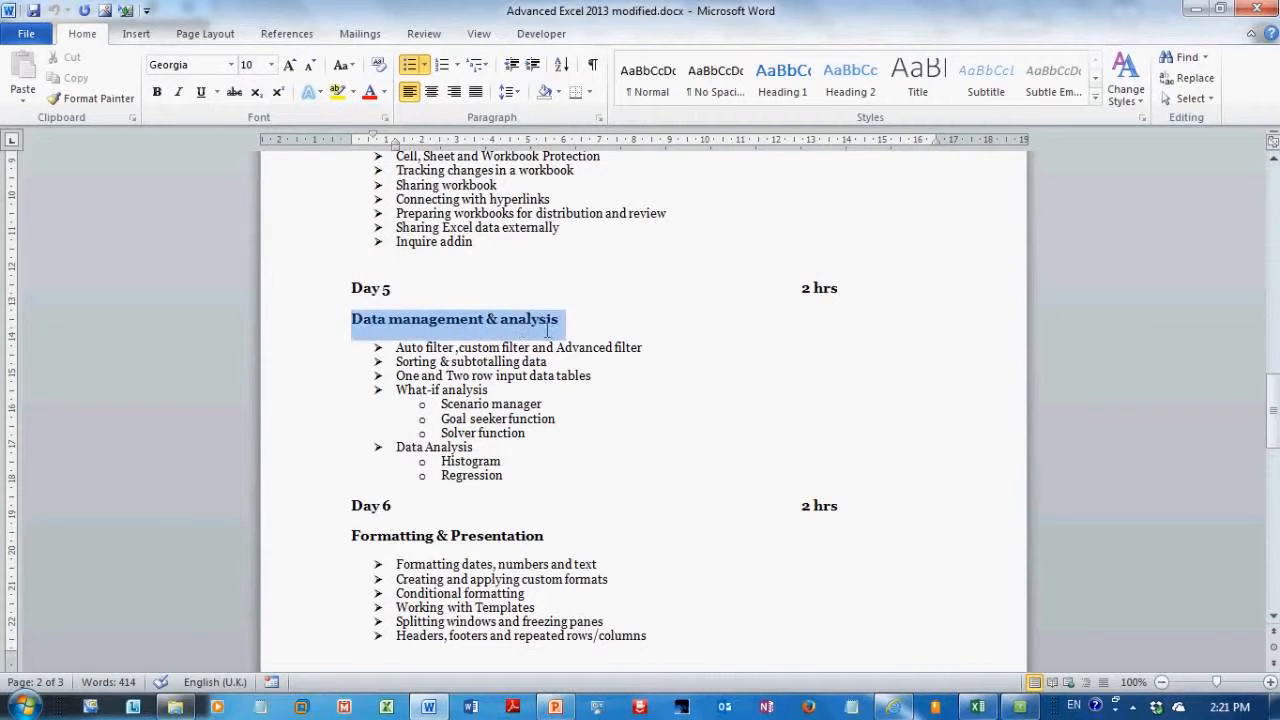
{"action": "triple_click", "coordinate": [543, 450]}
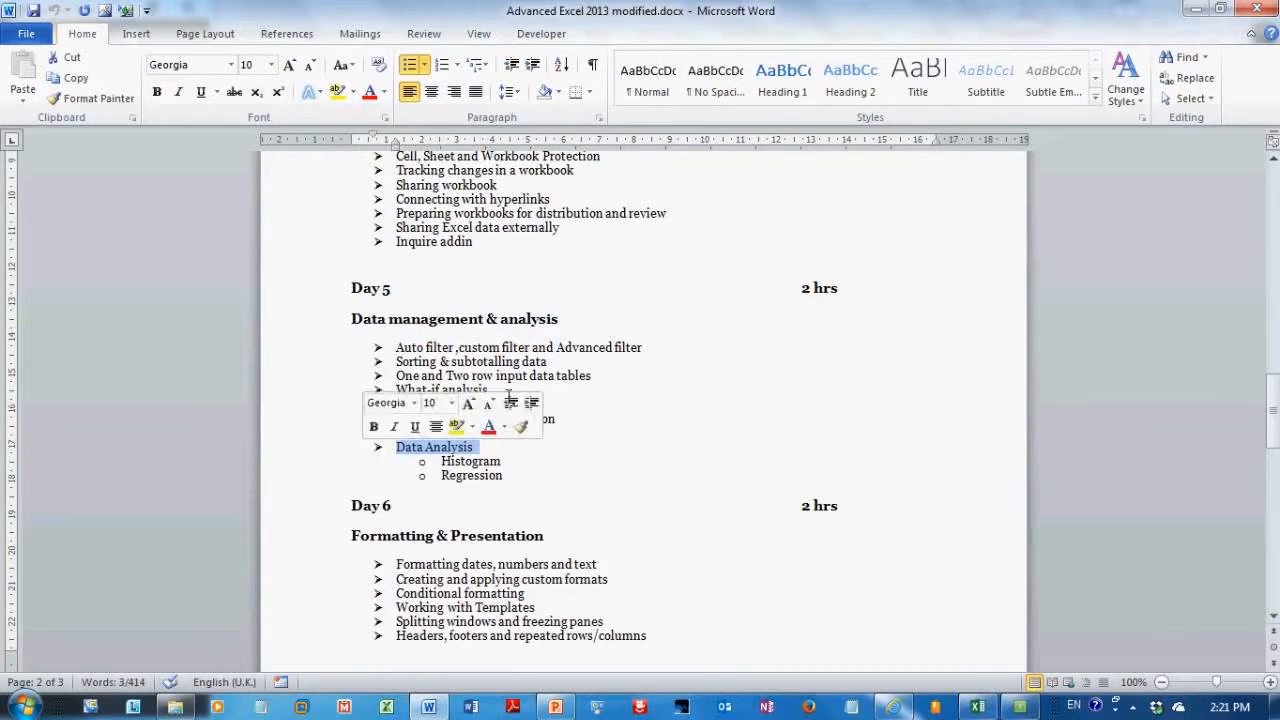
{"action": "triple_click", "coordinate": [500, 392]}
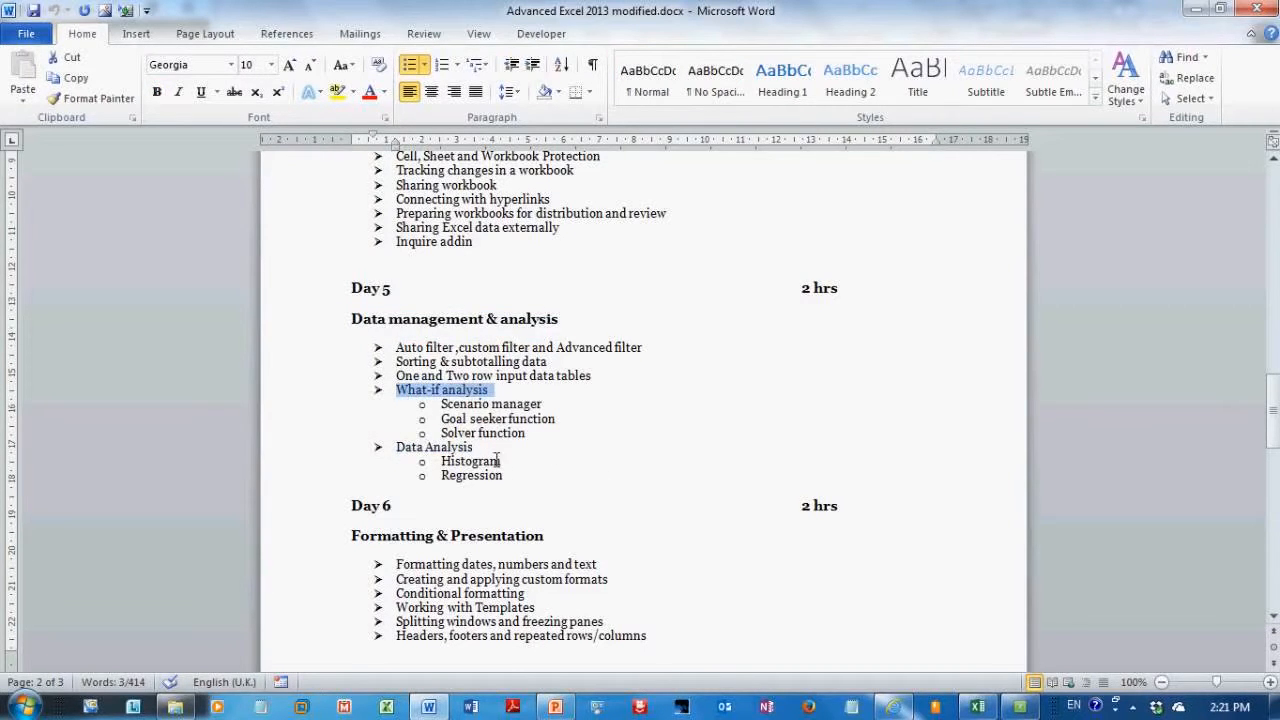
{"action": "triple_click", "coordinate": [460, 448]}
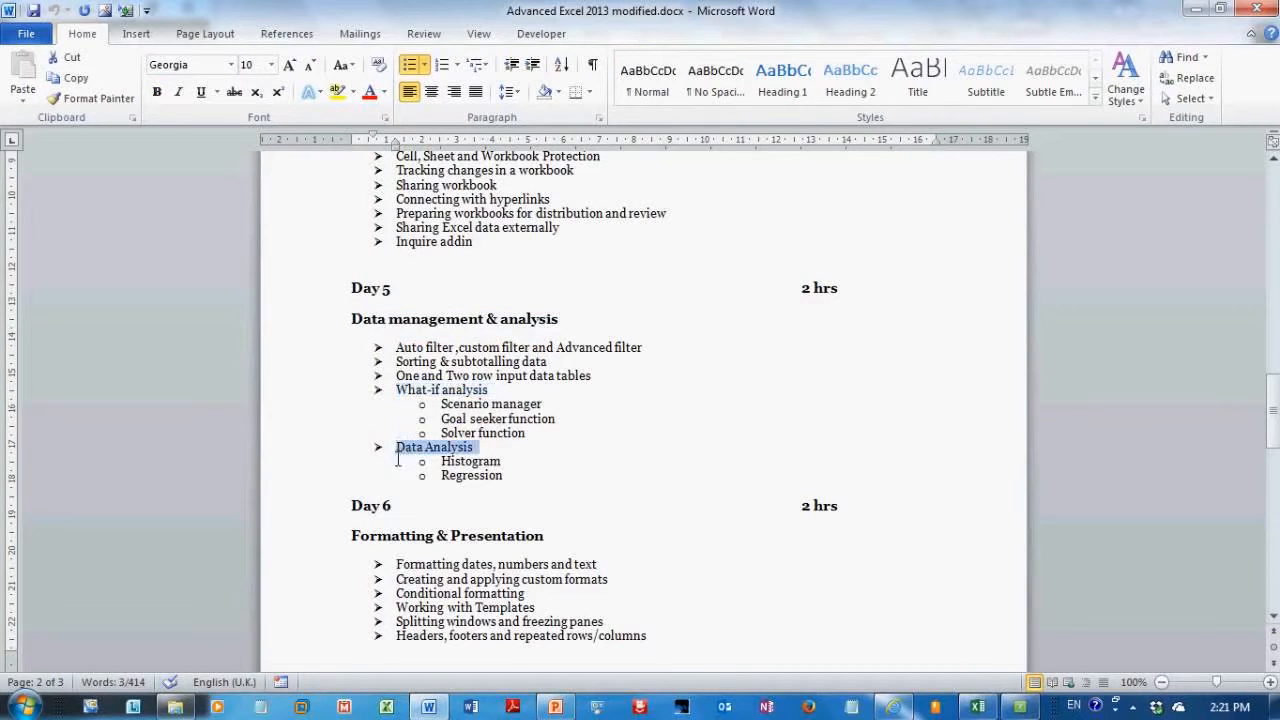
{"action": "left_click_drag", "start_coordinate": [505, 486], "coordinate": [452, 464]}
{"action": "left_click", "coordinate": [553, 491]}
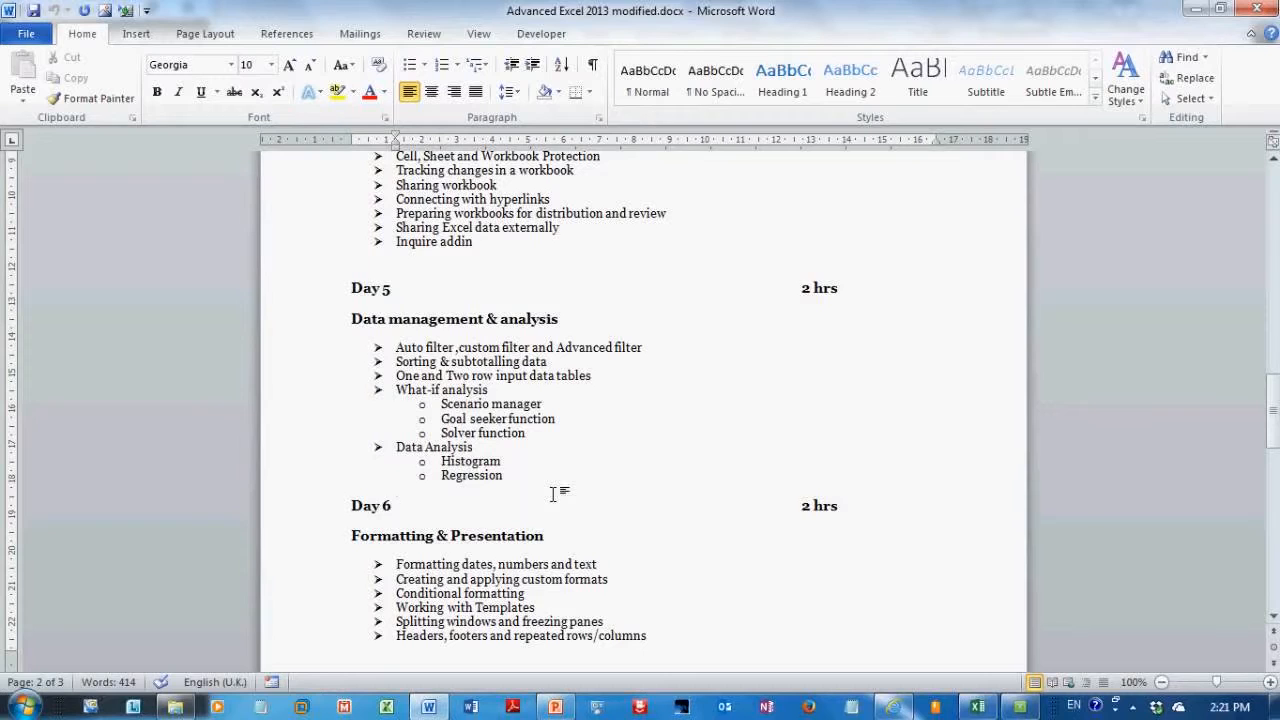
- Examine the Day 5 duration line, the Histogram and Regression entries, and the What-if analysis tools
{"action": "left_click", "coordinate": [815, 285]}
{"action": "triple_click", "coordinate": [825, 298]}
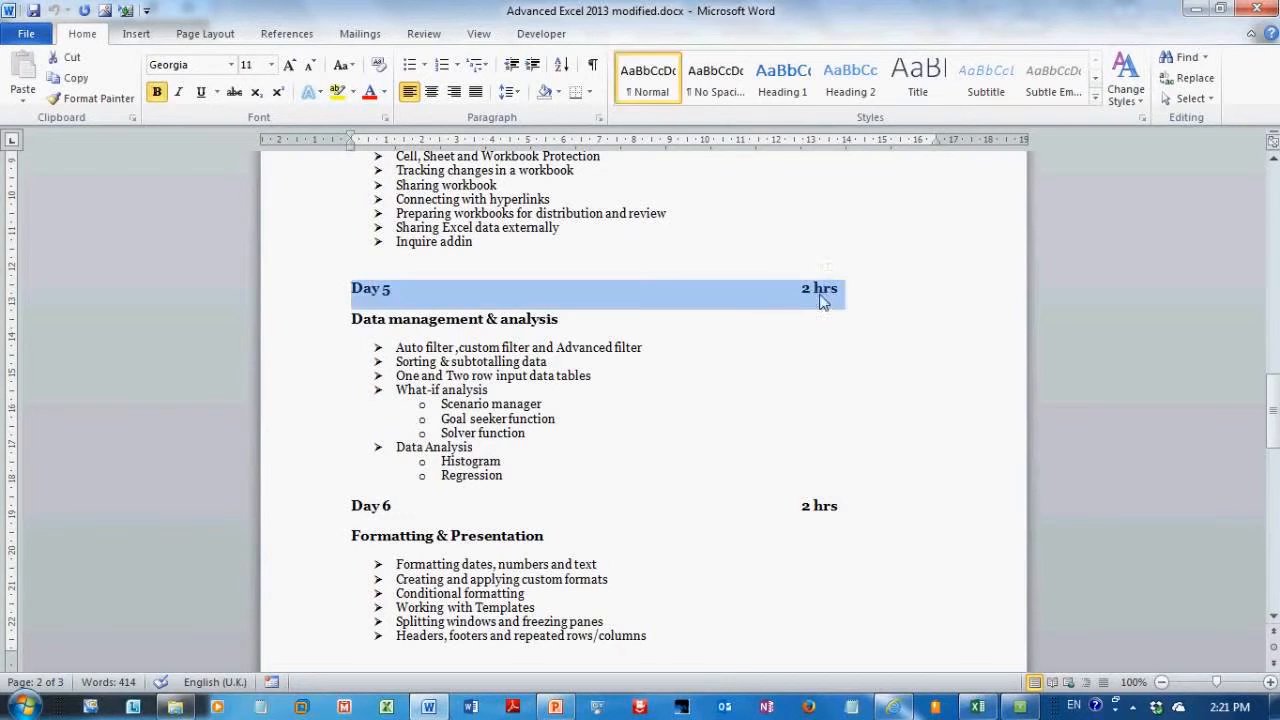
{"action": "left_click", "coordinate": [505, 480]}
{"action": "left_click_drag", "start_coordinate": [508, 479], "coordinate": [441, 462]}
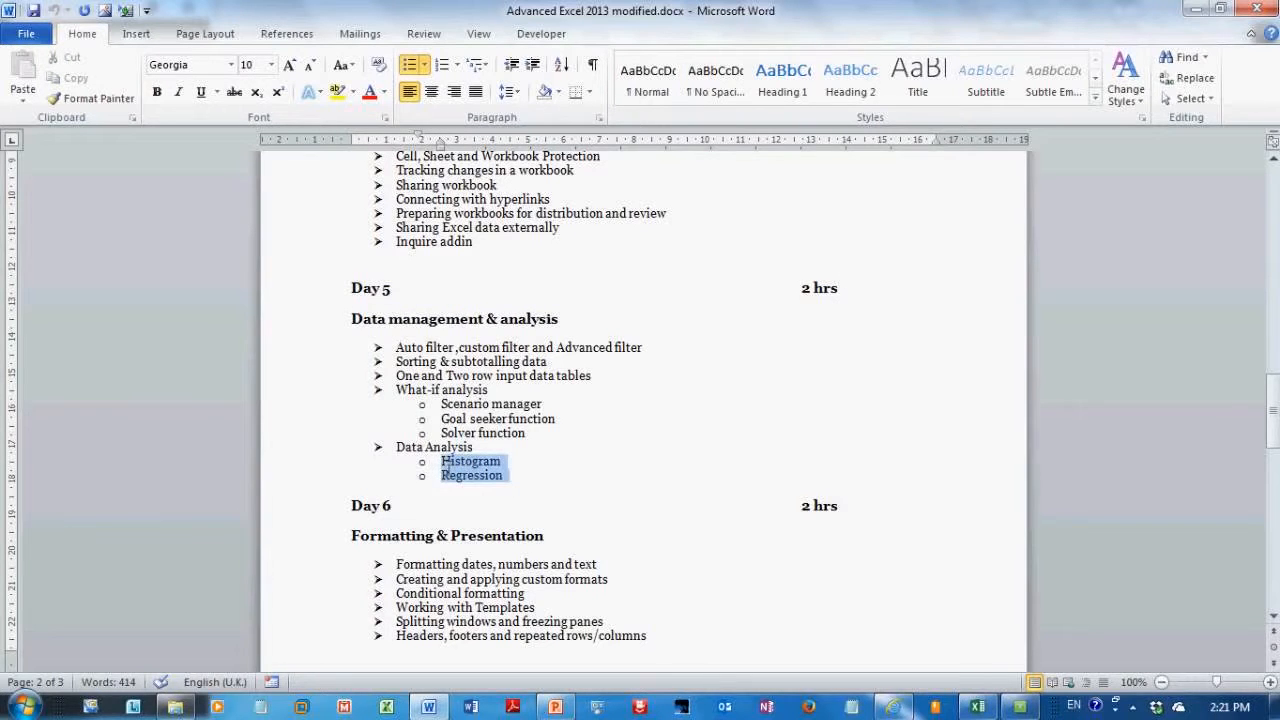
{"action": "left_click", "coordinate": [455, 498]}
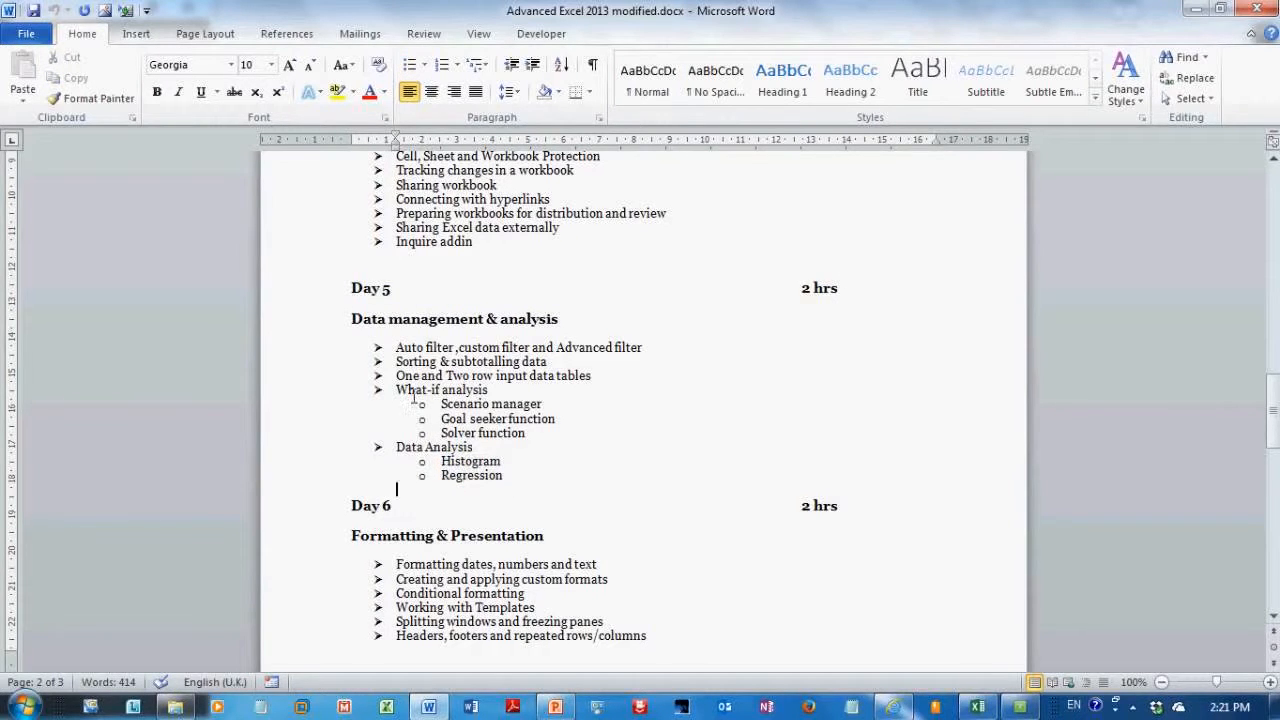
{"action": "left_click_drag", "start_coordinate": [419, 397], "coordinate": [546, 437]}
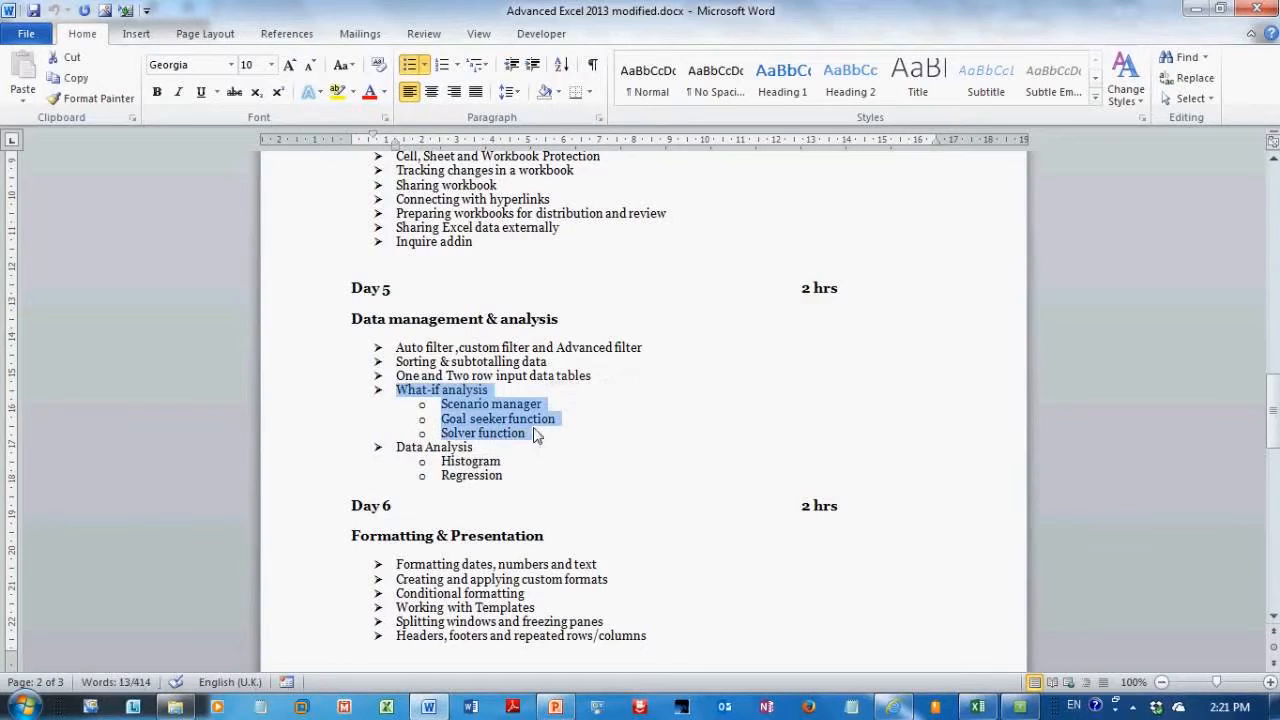
{"action": "left_click", "coordinate": [541, 436]}
{"action": "left_click", "coordinate": [519, 350]}
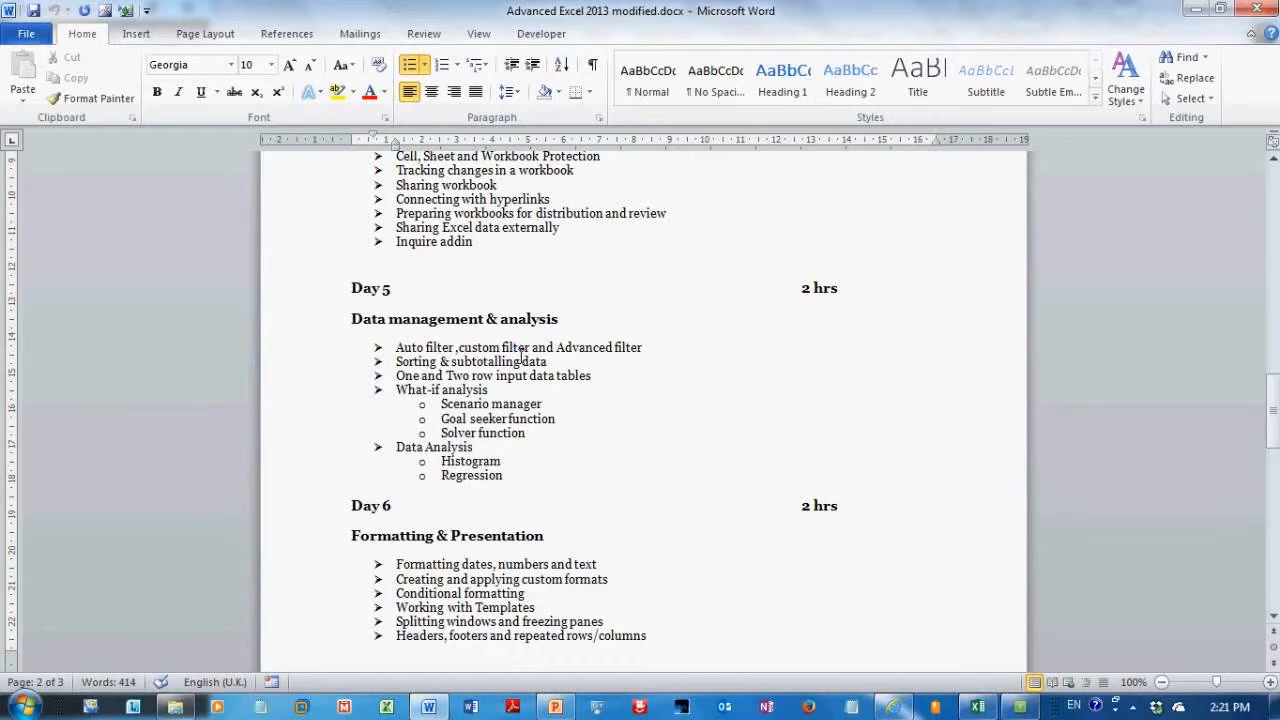
{"action": "double_click", "coordinate": [349, 295]}
{"action": "left_click", "coordinate": [349, 294]}
{"action": "left_click", "coordinate": [609, 446]}
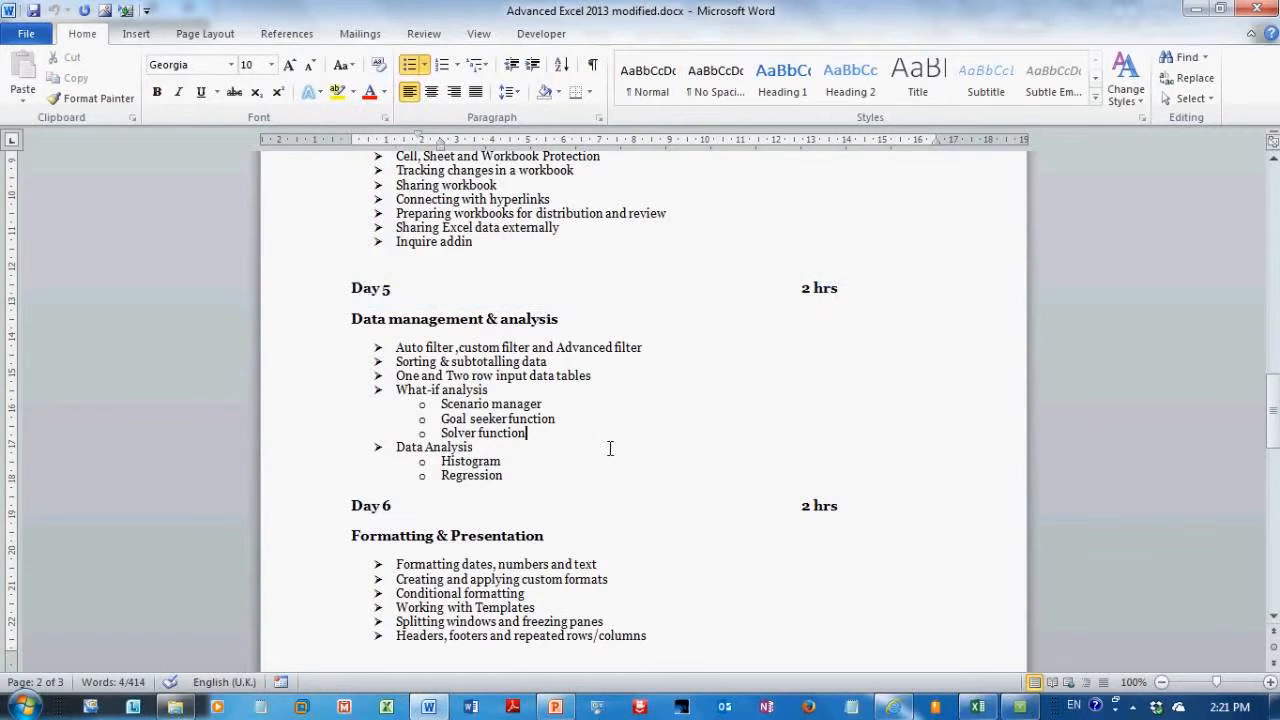
- Review the Day 6 Formatting & Presentation topic list in the outline
{"action": "left_click_drag", "start_coordinate": [1274, 412], "coordinate": [1274, 447]}
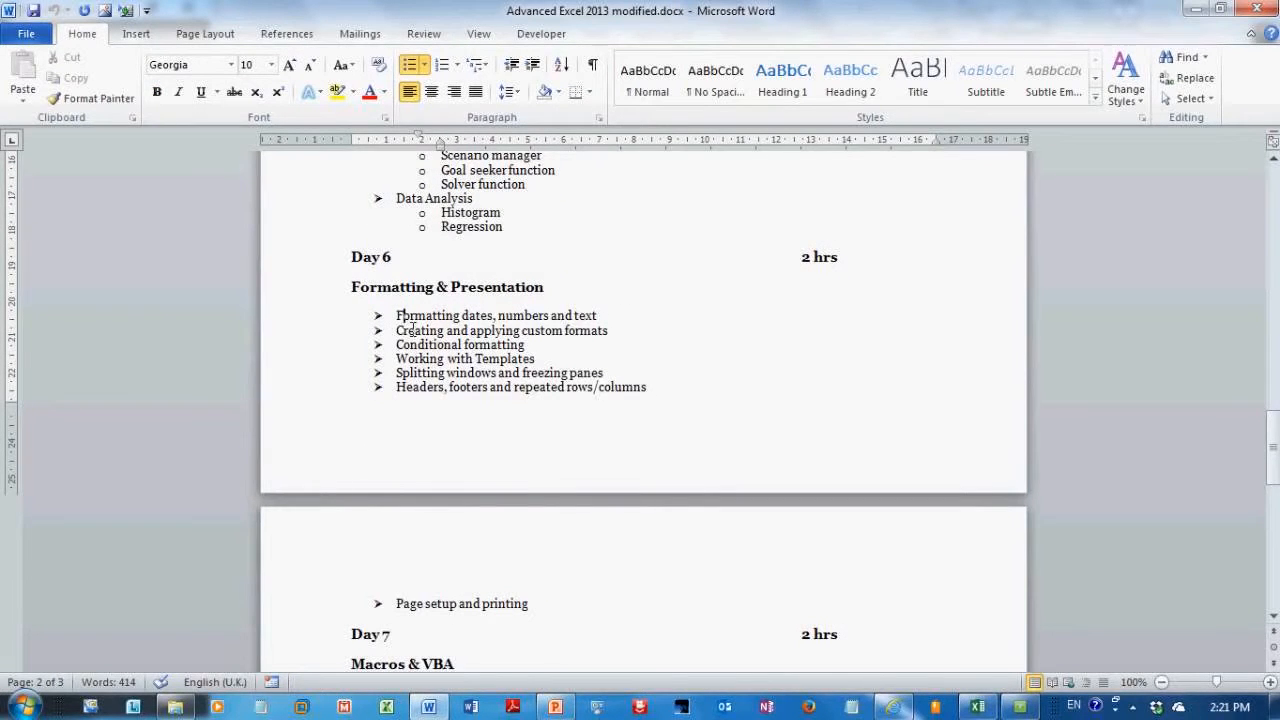
{"action": "left_click_drag", "start_coordinate": [397, 316], "coordinate": [616, 447]}
{"action": "left_click", "coordinate": [717, 366]}
- Switch to the attendance workbook in Excel and examine the Within and Format options of Find and Replace, then close it
{"action": "left_click", "coordinate": [978, 707]}
{"action": "key", "text": "ctrl+f"}
{"action": "left_click", "coordinate": [689, 454]}
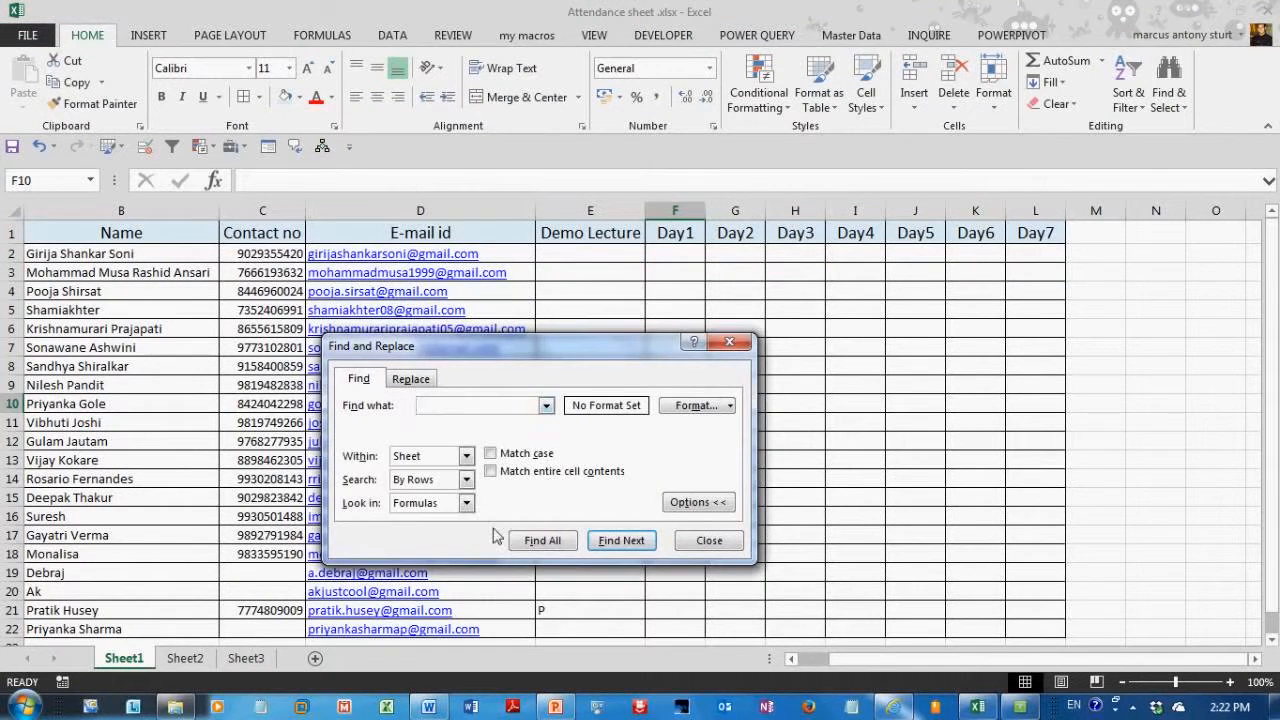
{"action": "left_click", "coordinate": [466, 456]}
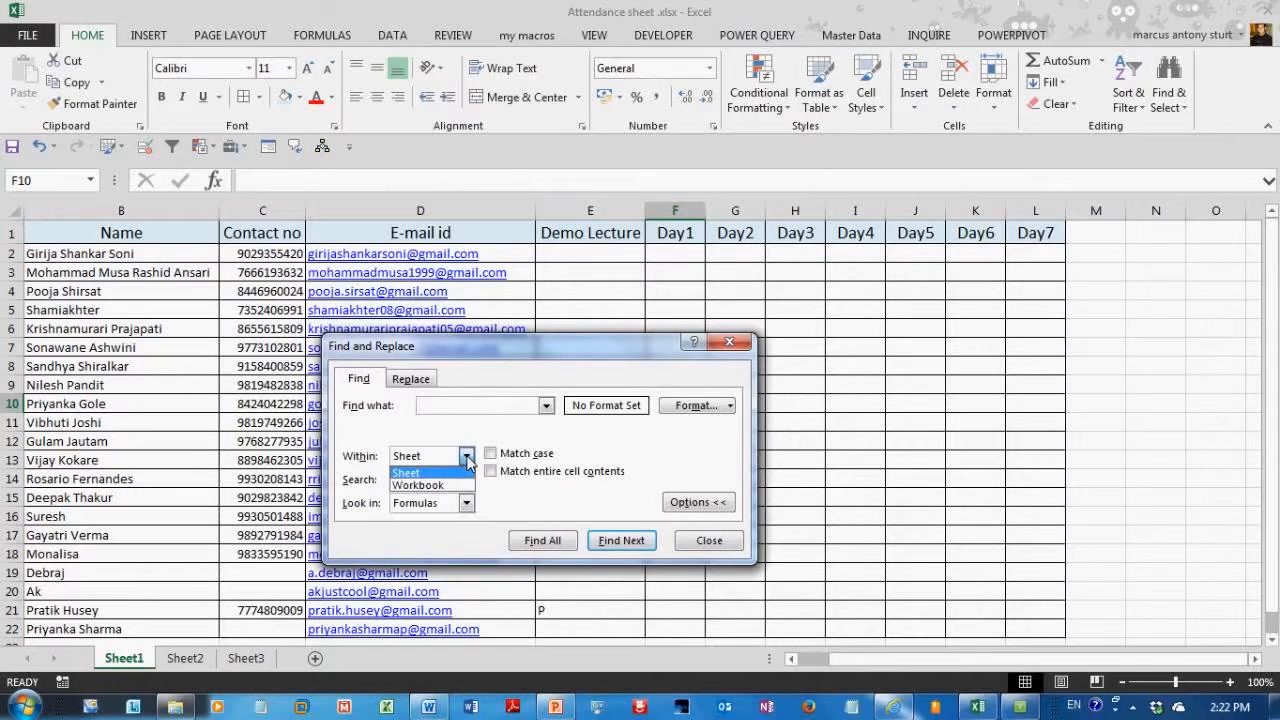
{"action": "left_click", "coordinate": [466, 457]}
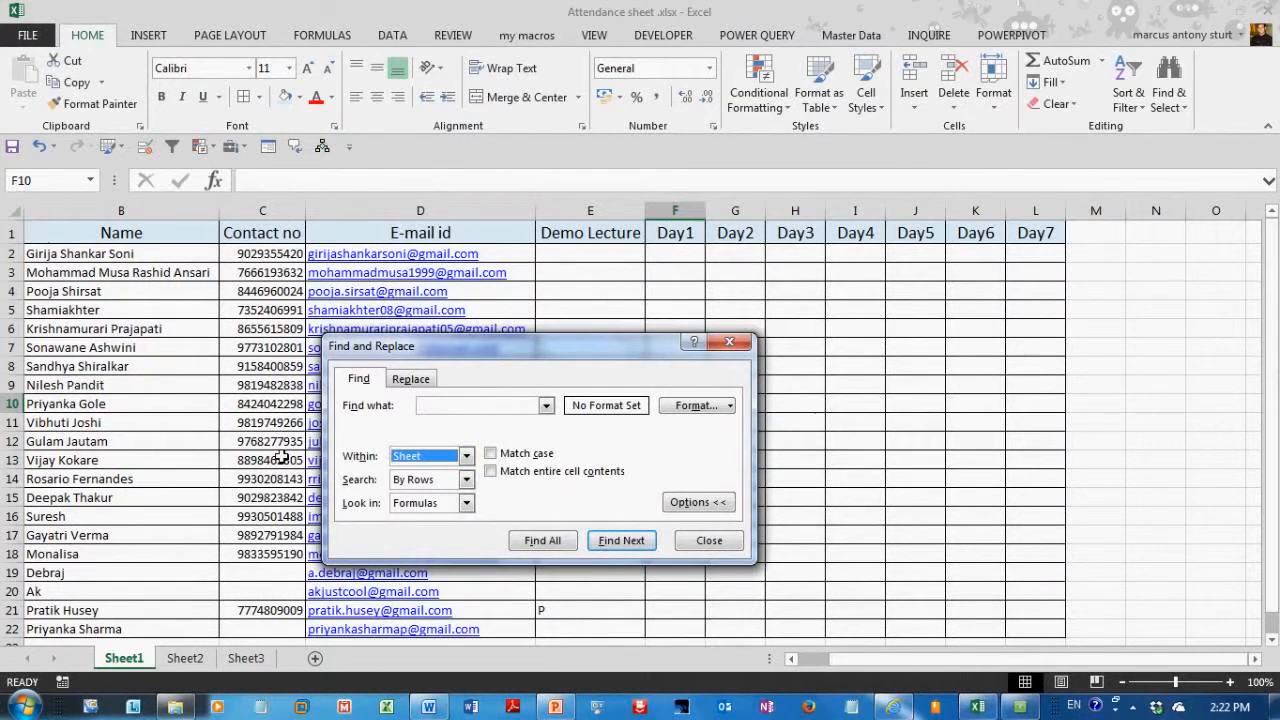
{"action": "left_click", "coordinate": [731, 406]}
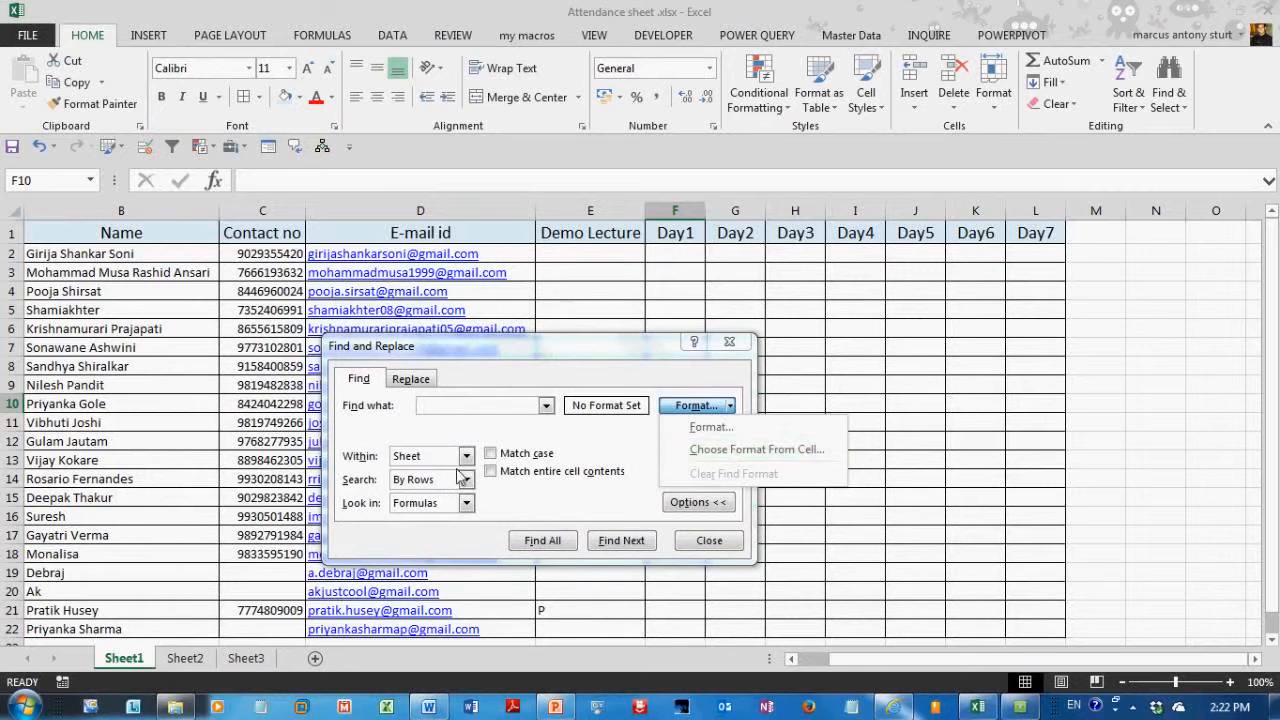
{"action": "left_click", "coordinate": [706, 545]}
{"action": "left_click", "coordinate": [706, 545]}
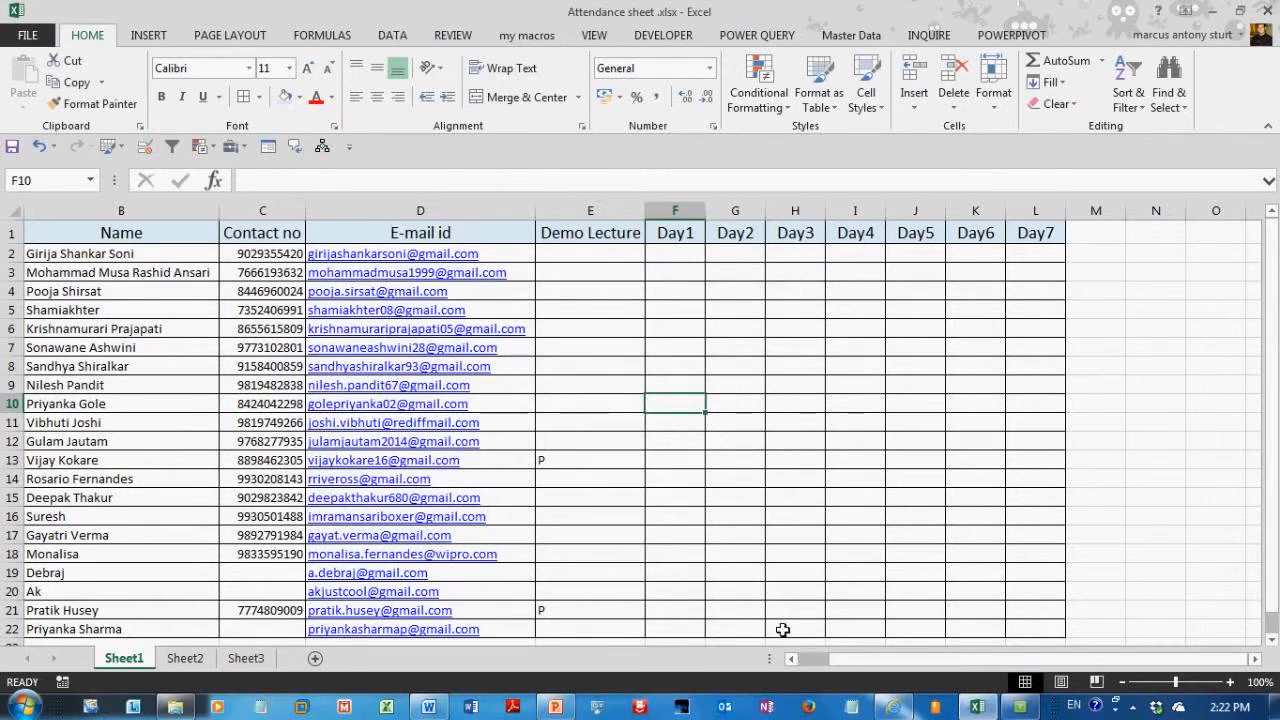
- Return to the Word outline and highlight the Day 6 Conditional formatting and Page setup and printing topics
{"action": "left_click", "coordinate": [420, 712]}
{"action": "left_click_drag", "start_coordinate": [397, 345], "coordinate": [542, 361]}
{"action": "left_click", "coordinate": [573, 388]}
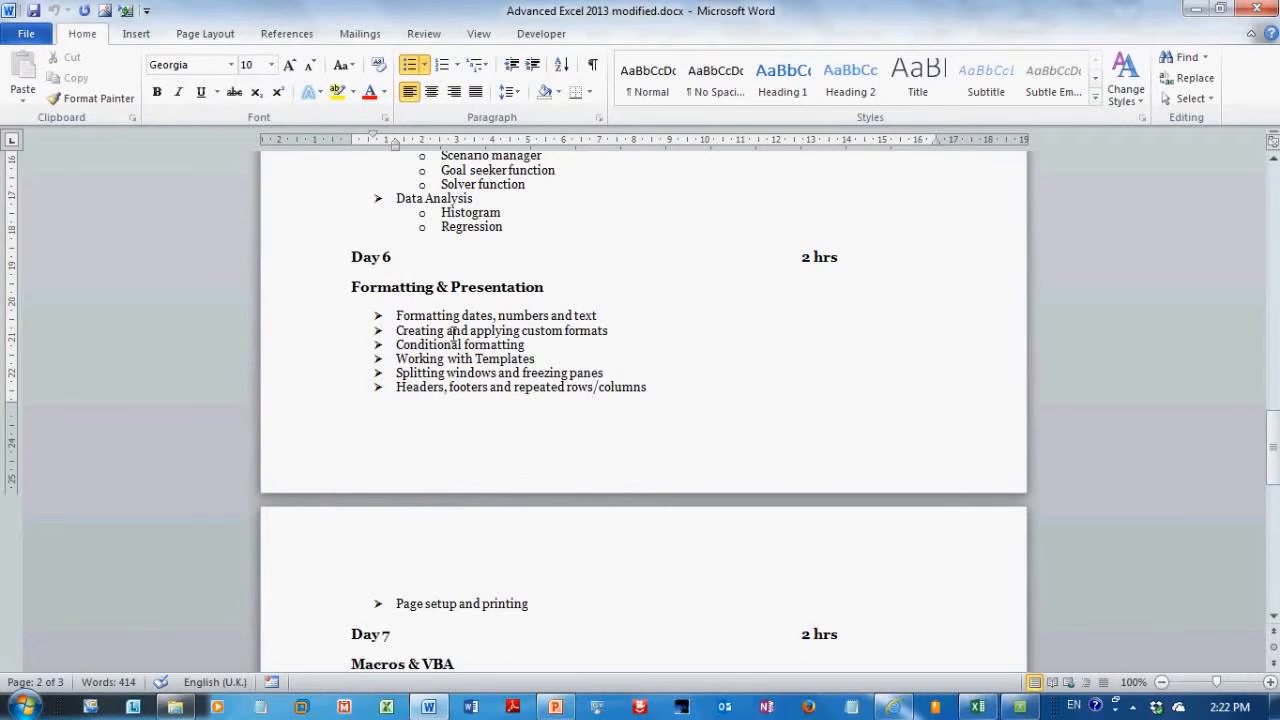
{"action": "left_click_drag", "start_coordinate": [452, 340], "coordinate": [524, 346]}
{"action": "left_click", "coordinate": [609, 451]}
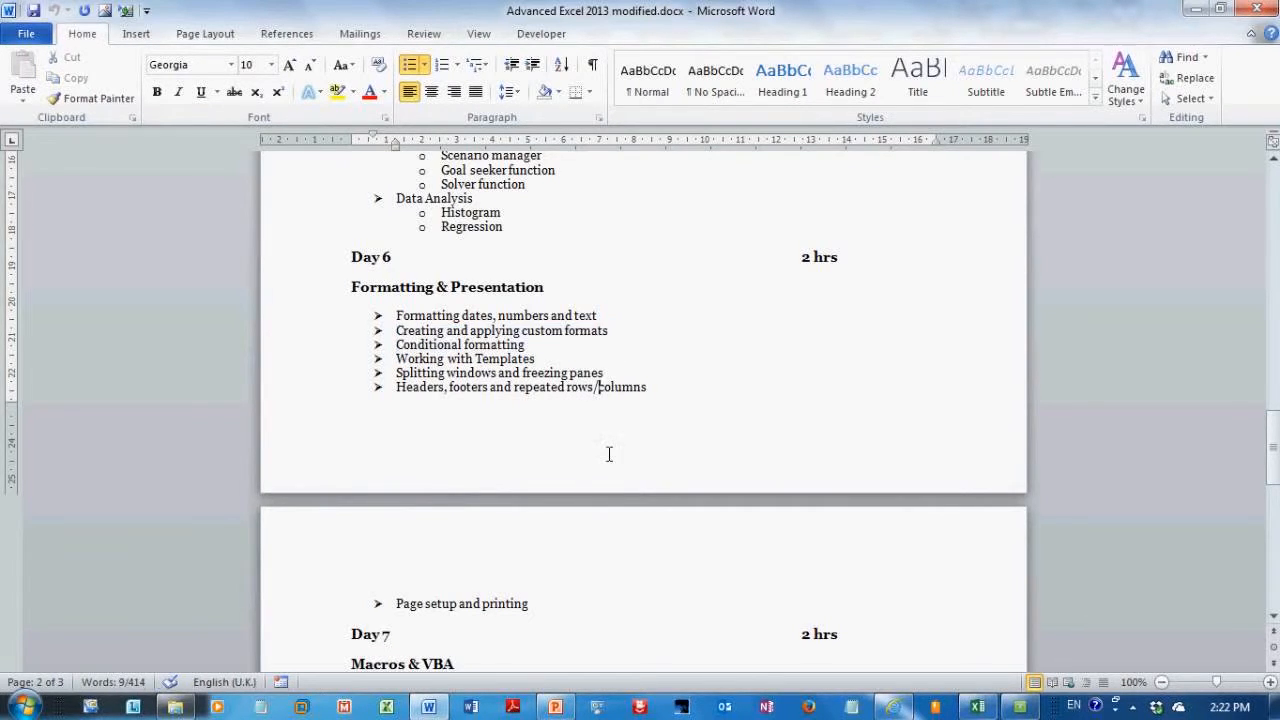
{"action": "left_click_drag", "start_coordinate": [572, 600], "coordinate": [394, 603]}
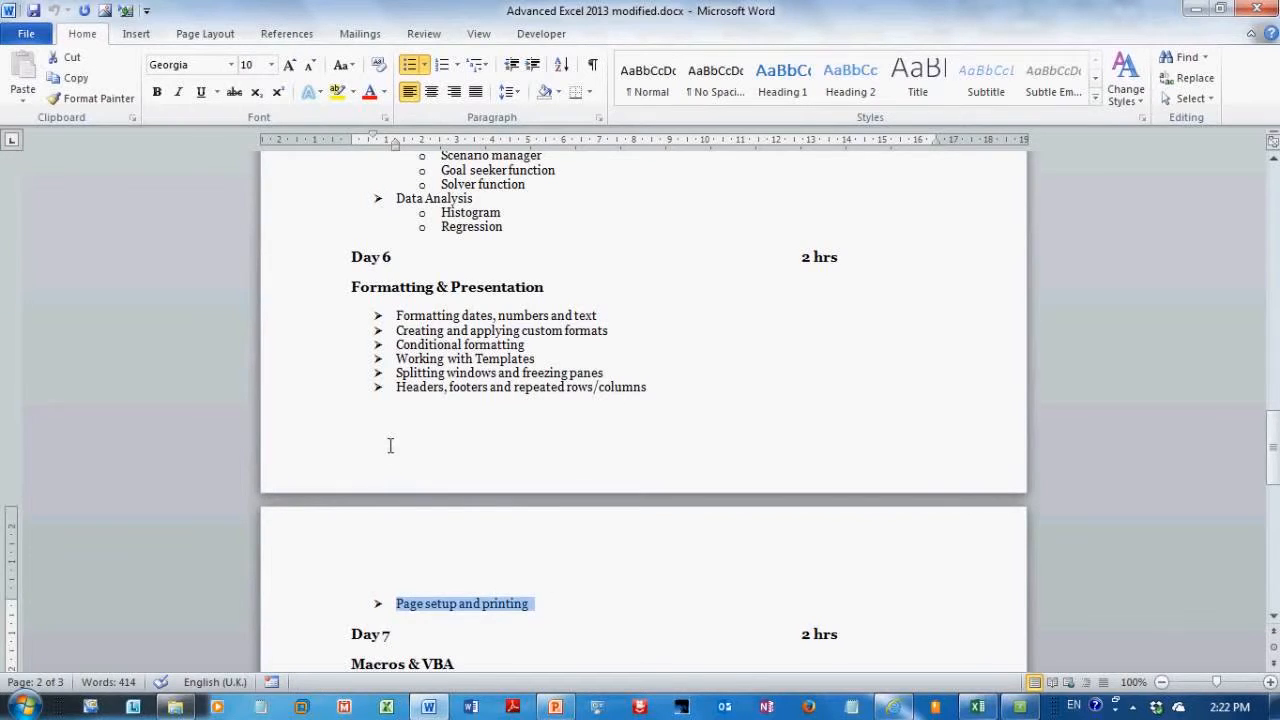
{"action": "left_click", "coordinate": [446, 346]}
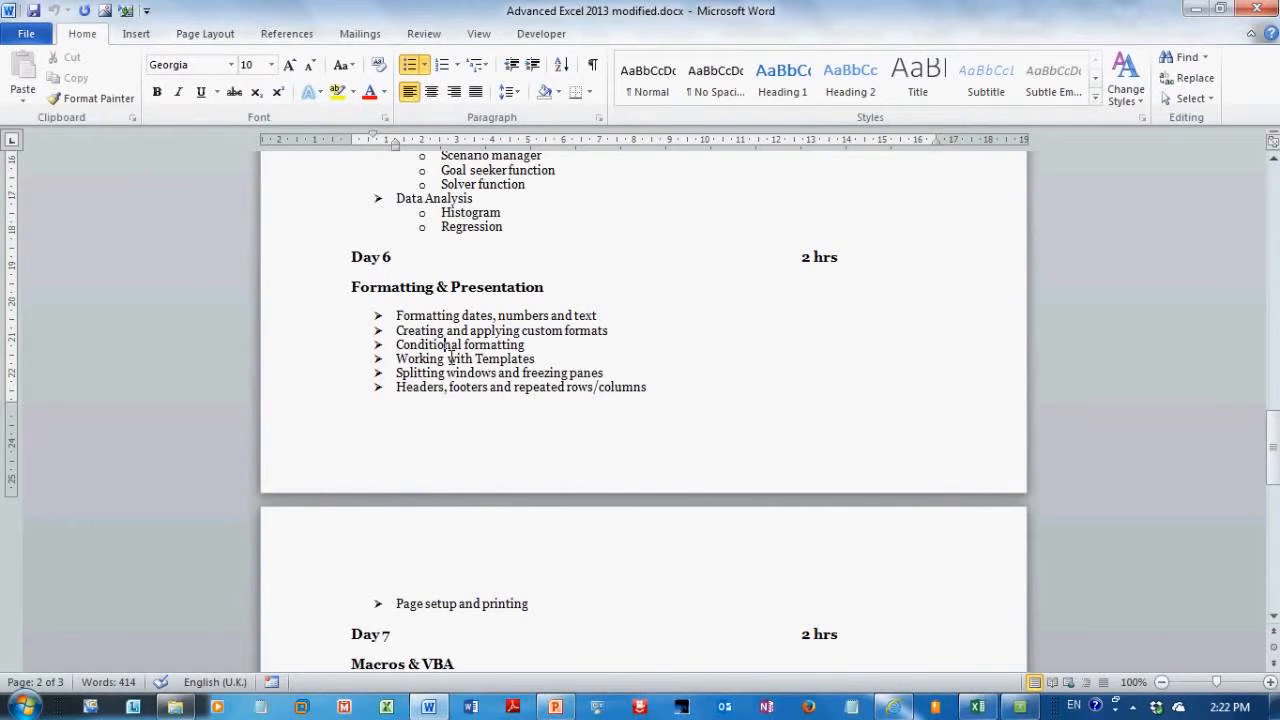
{"action": "triple_click", "coordinate": [481, 608]}
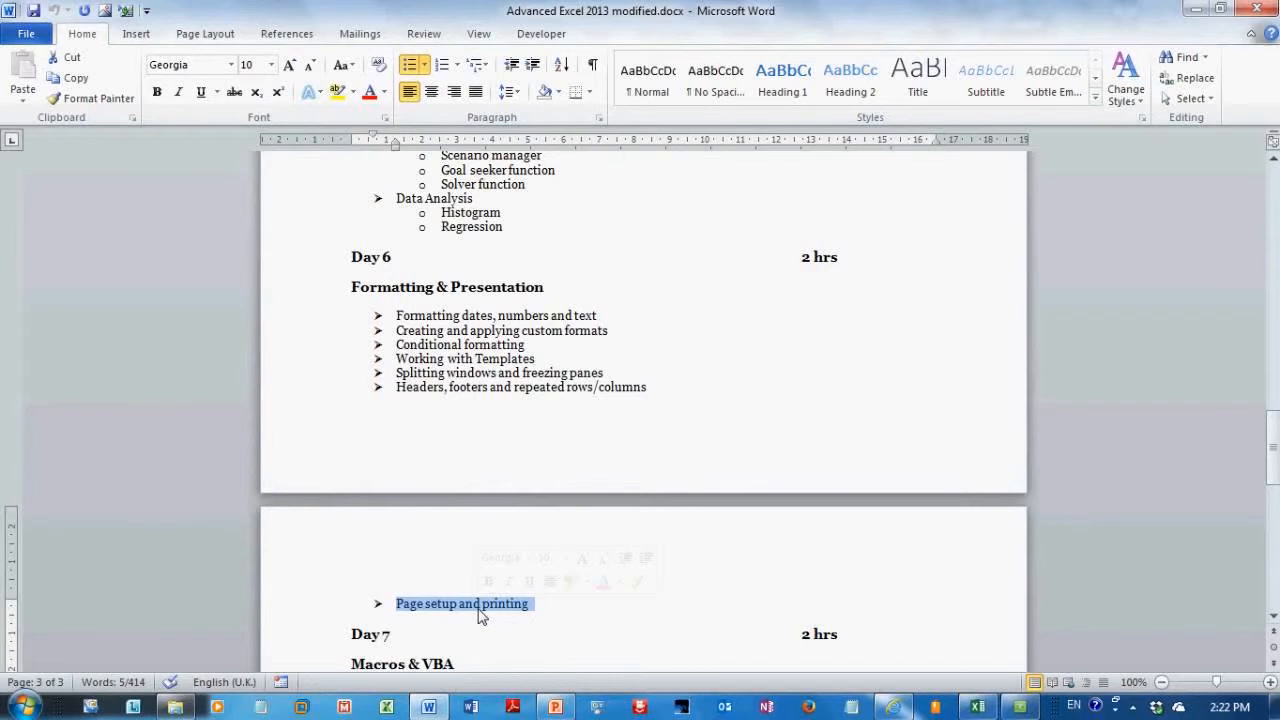
- Review the Day 7 Macros & VBA section, highlighting it from the day heading to the end of its topics
{"action": "left_click", "coordinate": [365, 262]}
{"action": "left_click_drag", "start_coordinate": [1273, 448], "coordinate": [1273, 505]}
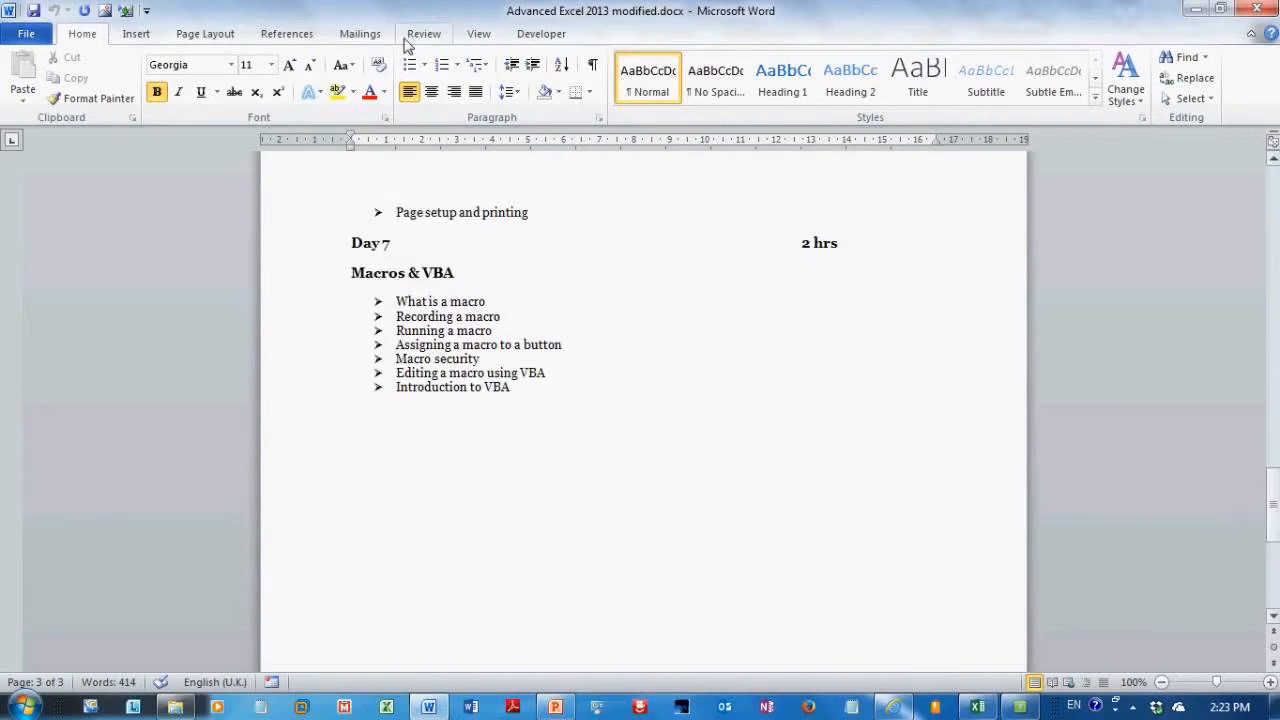
{"action": "left_click_drag", "start_coordinate": [351, 243], "coordinate": [566, 414]}
{"action": "left_click", "coordinate": [557, 411]}
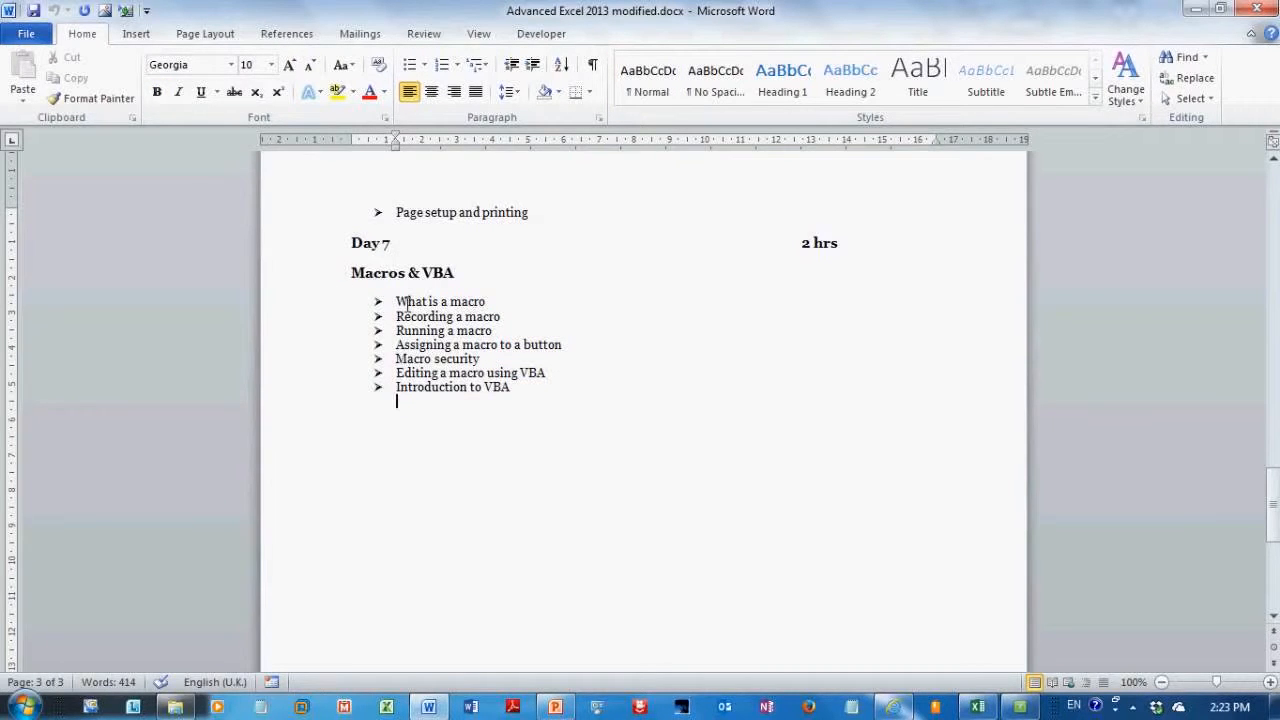
- Highlight the Macros & VBA heading under Day 7 and review the macro topics listed beneath it
{"action": "left_click_drag", "start_coordinate": [352, 272], "coordinate": [400, 274]}
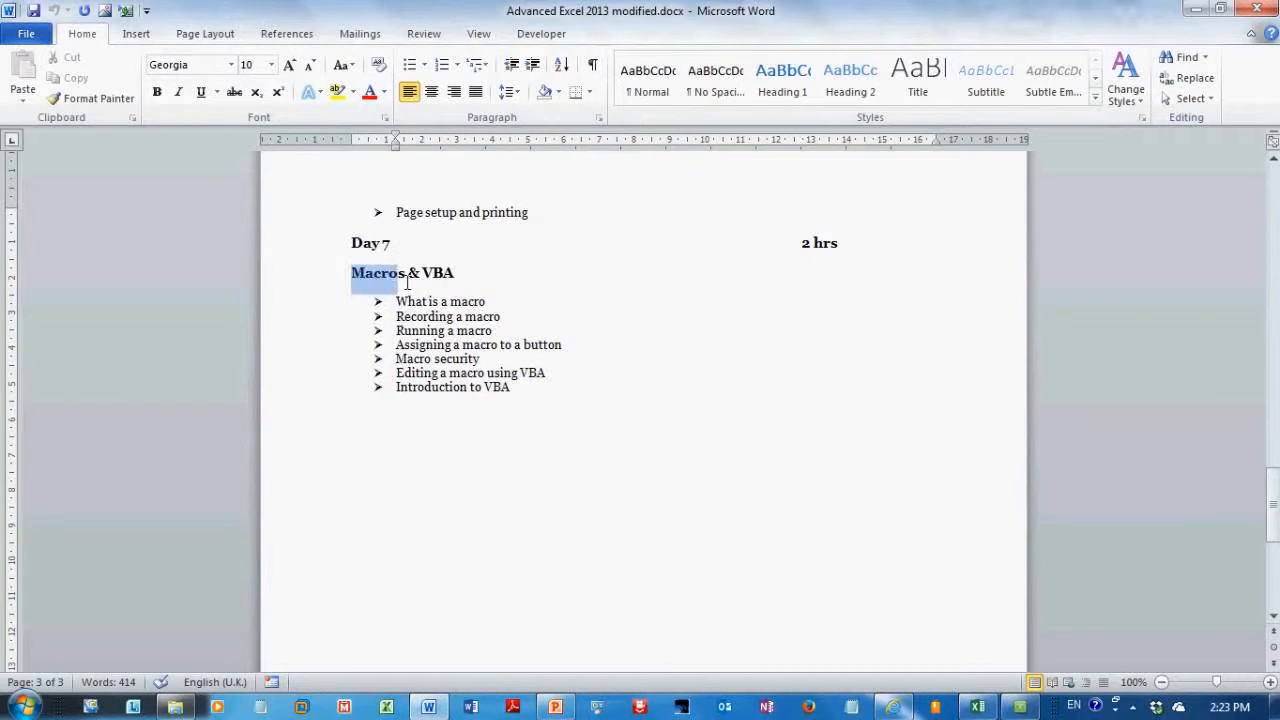
{"action": "left_click", "coordinate": [428, 316]}
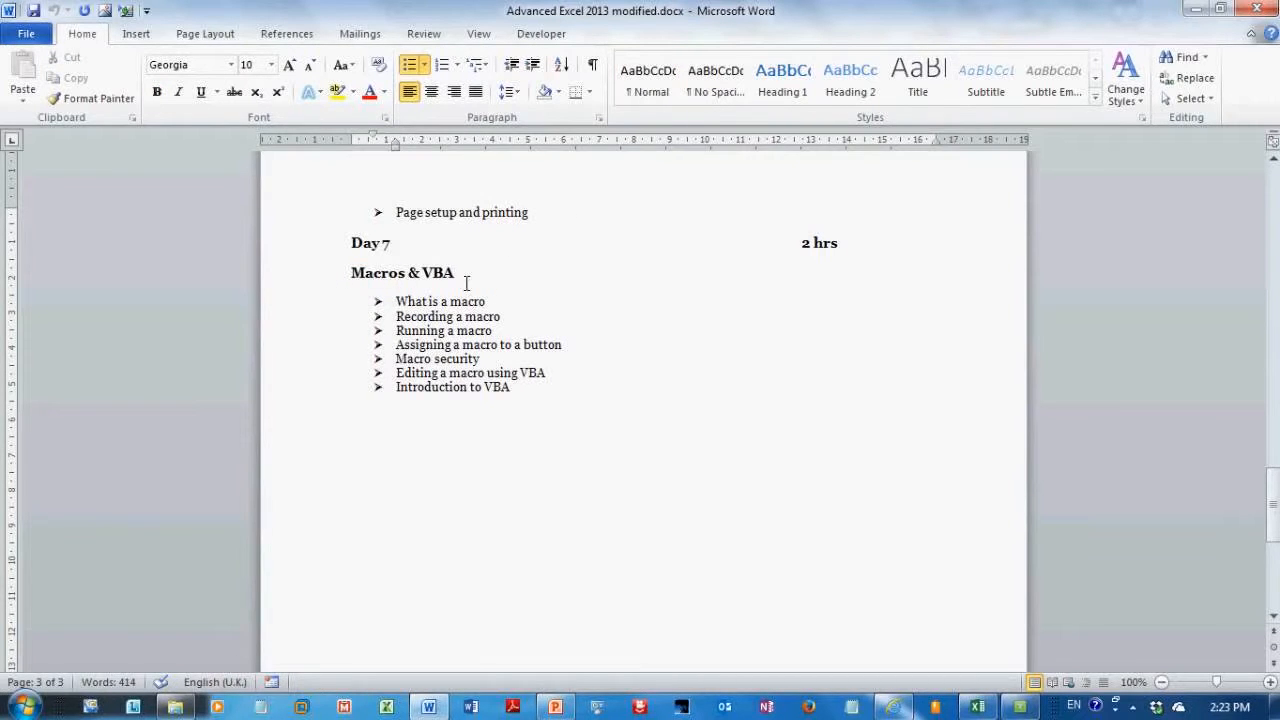
{"action": "triple_click", "coordinate": [458, 276]}
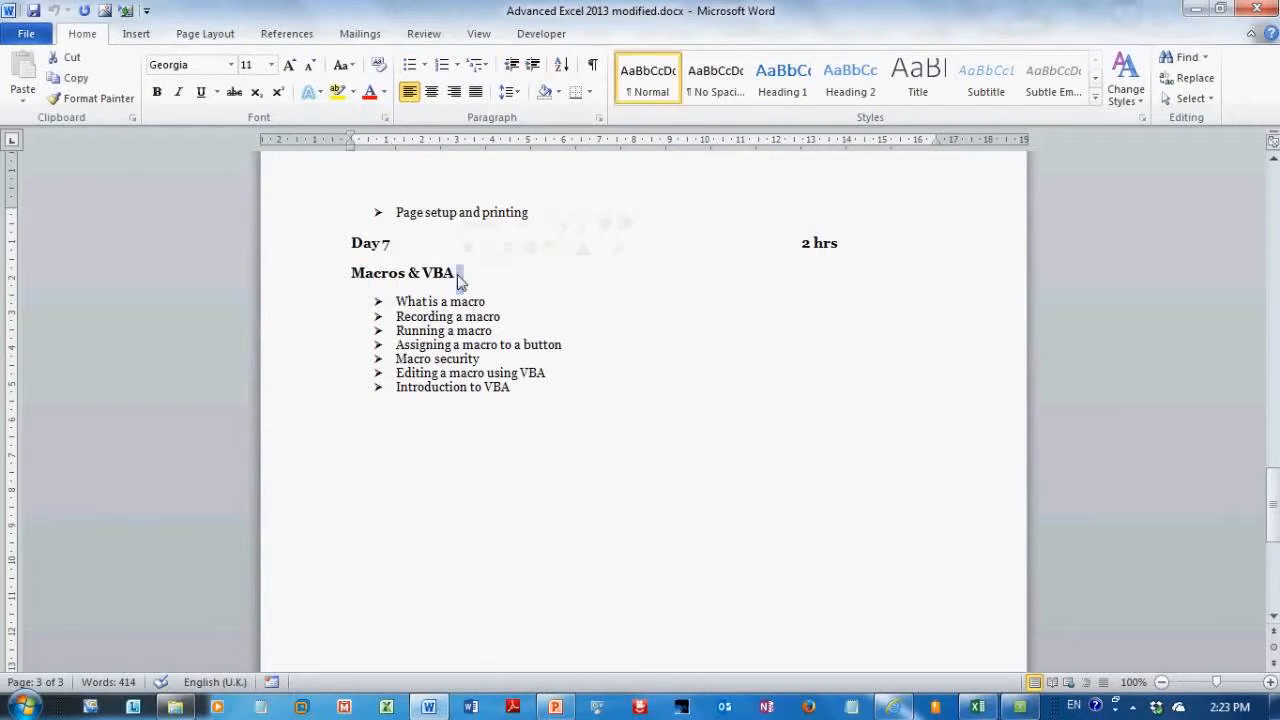
{"action": "left_click", "coordinate": [527, 390]}
{"action": "double_click", "coordinate": [533, 459]}
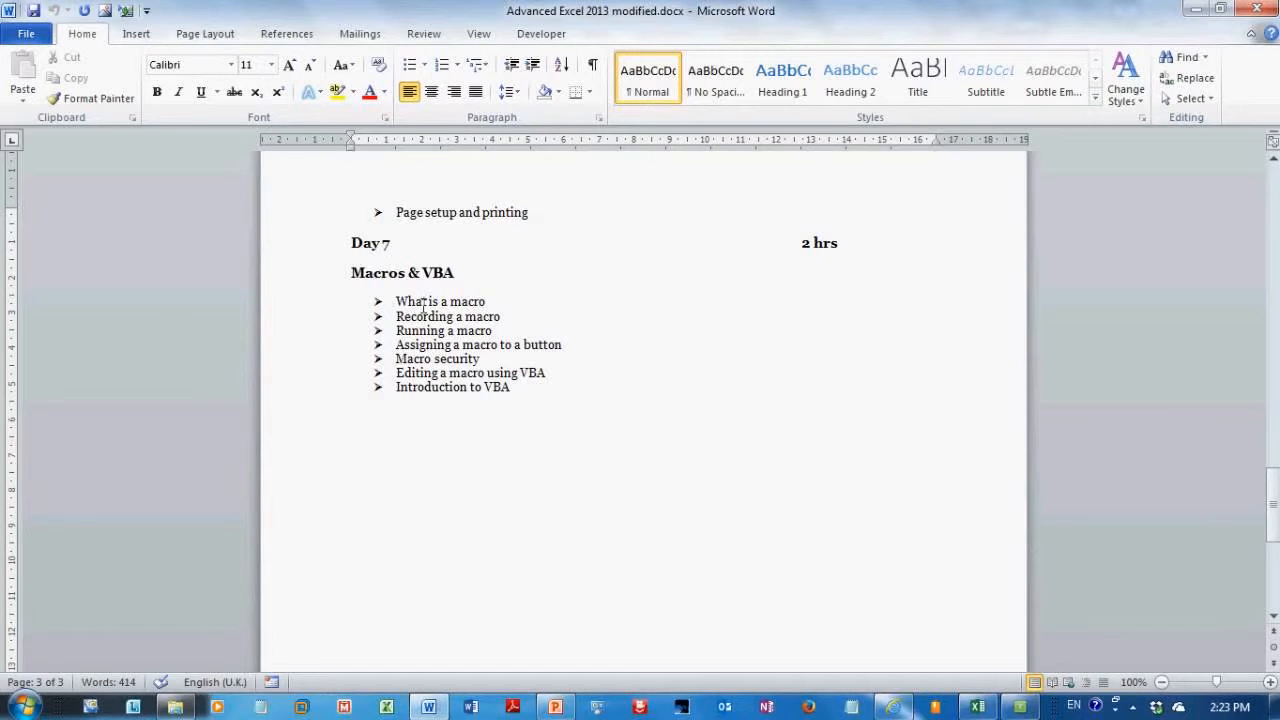
{"action": "triple_click", "coordinate": [436, 274]}
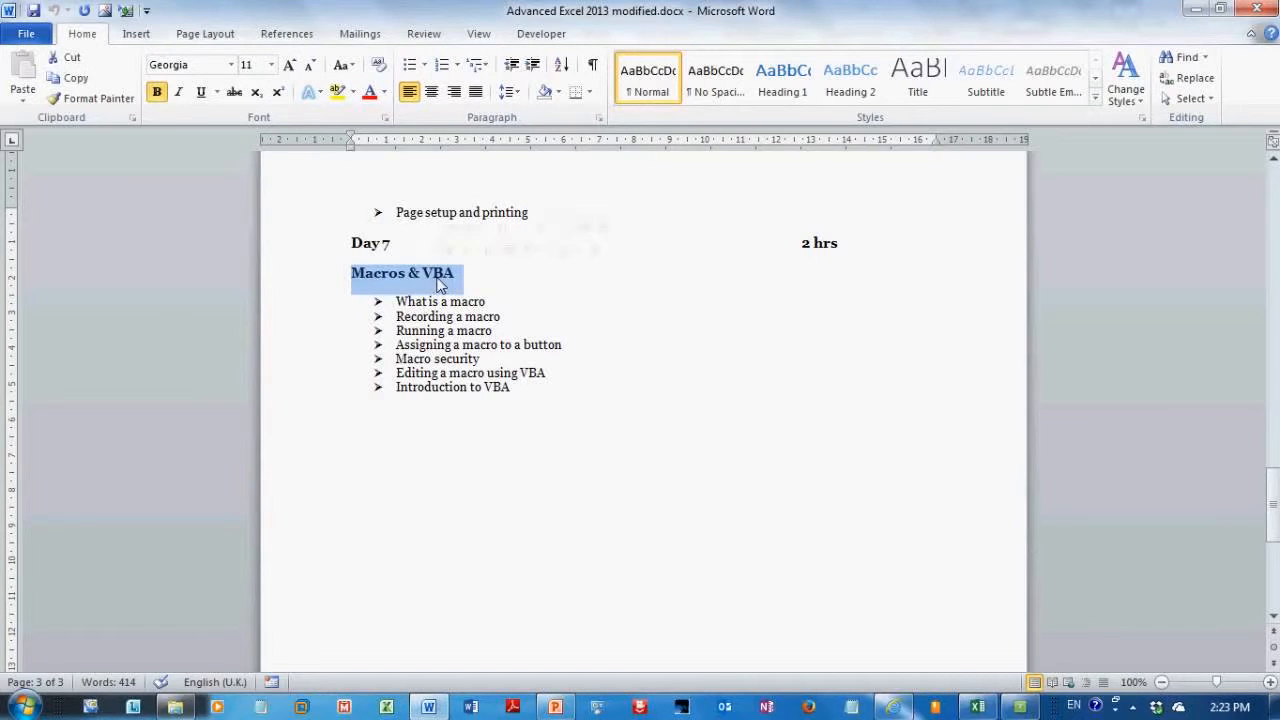
{"action": "left_click", "coordinate": [540, 394]}
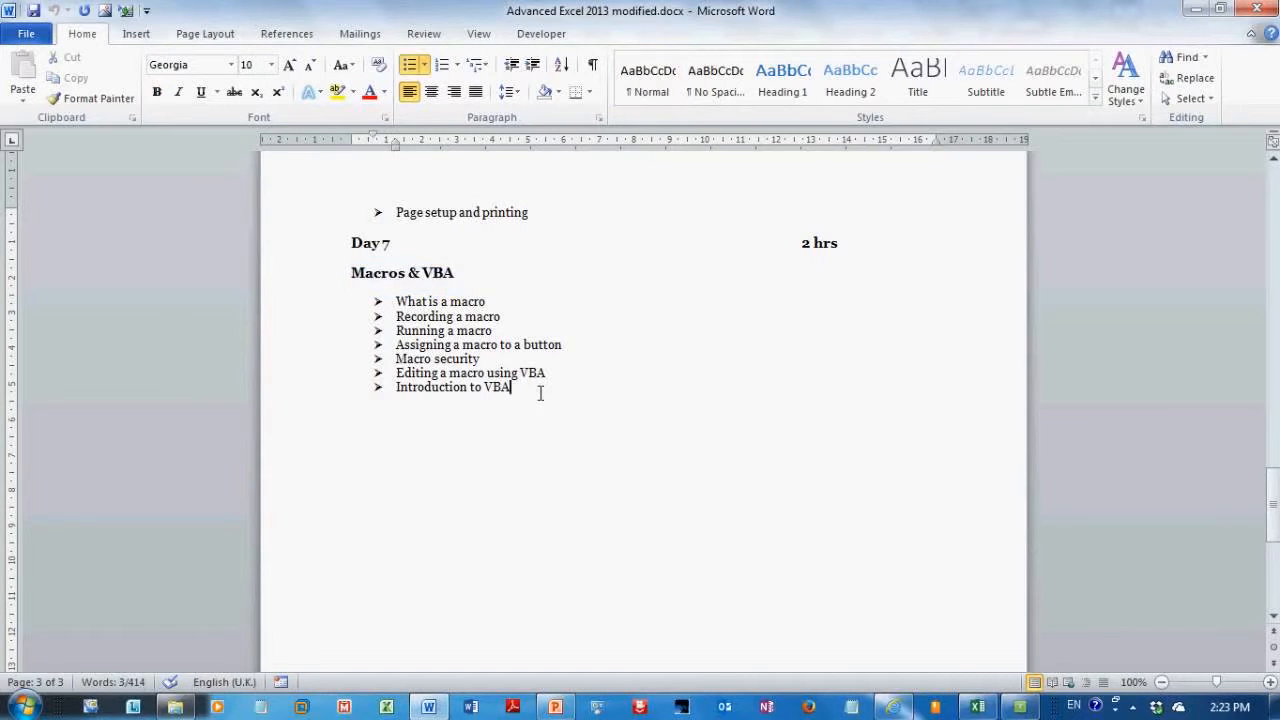
- Highlight the Day 7 line with its hours, then clear the selection below the topic list
{"action": "left_click_drag", "start_coordinate": [801, 245], "coordinate": [811, 252]}
{"action": "triple_click", "coordinate": [812, 253]}
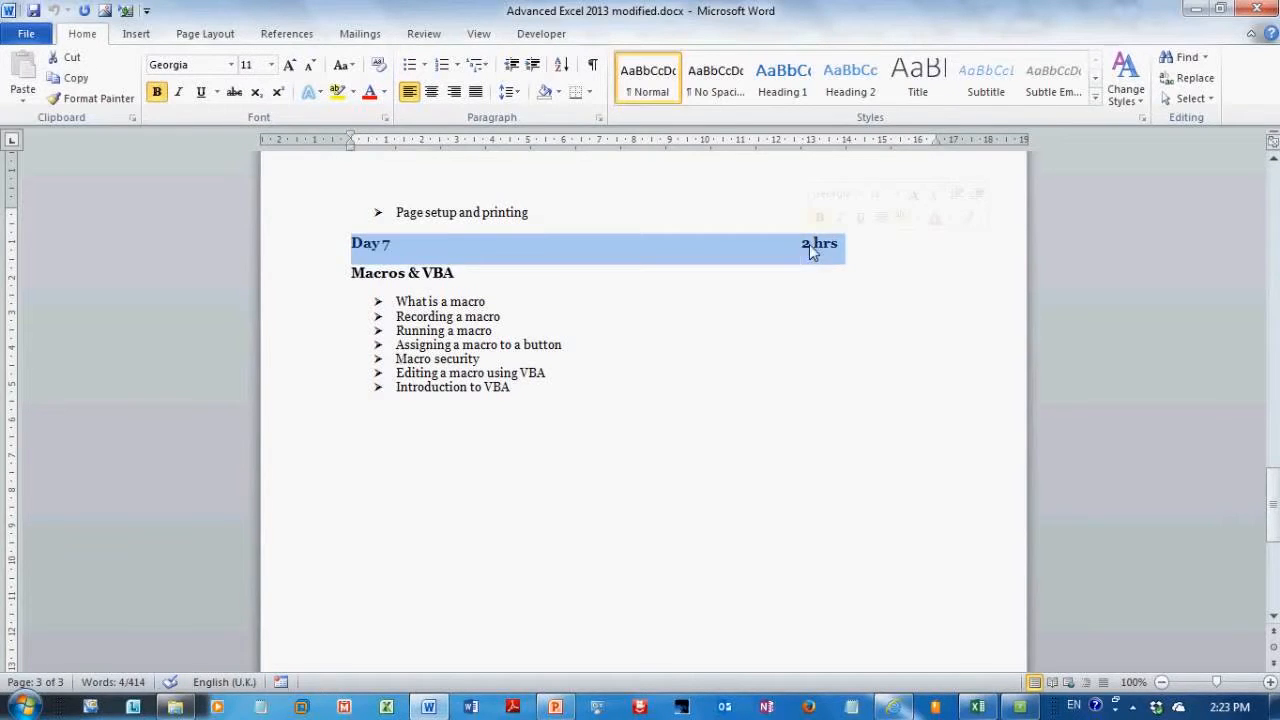
{"action": "left_click", "coordinate": [582, 415]}
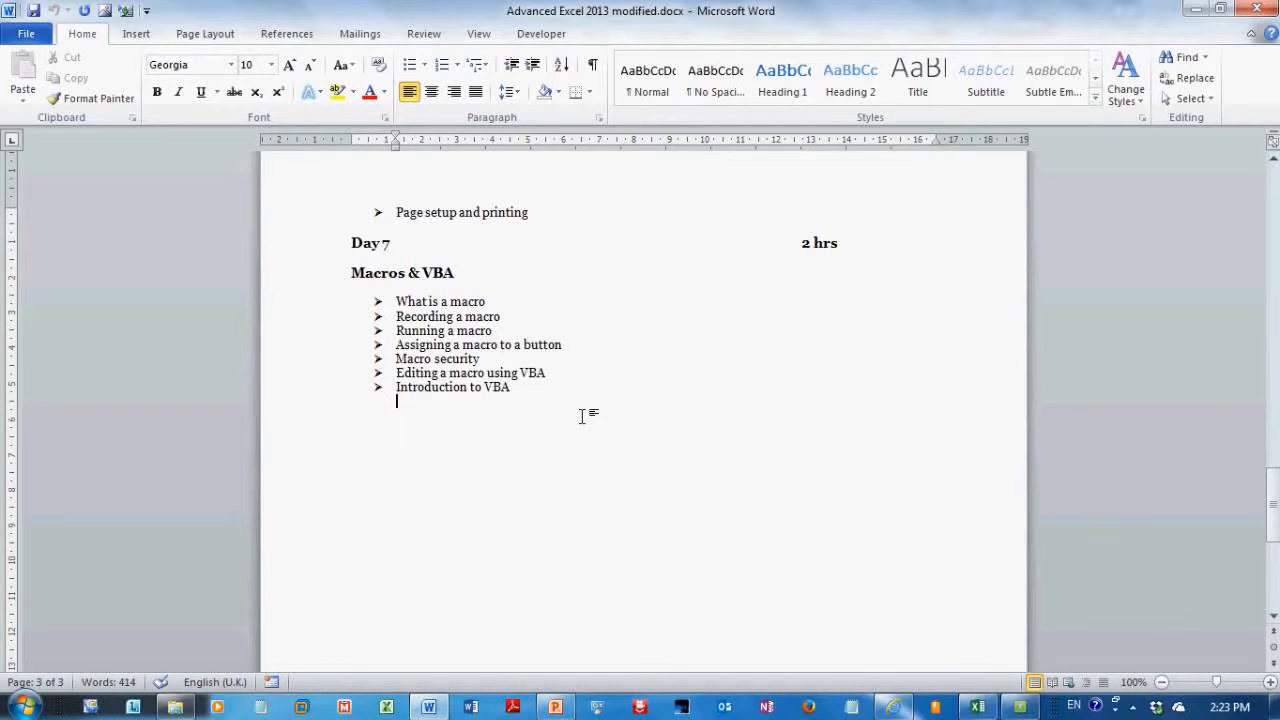
- Return to the start of the outline and review the Demo Class topics, highlighting the item on sharing the course outline
{"action": "left_click_drag", "start_coordinate": [1273, 506], "coordinate": [1274, 196]}
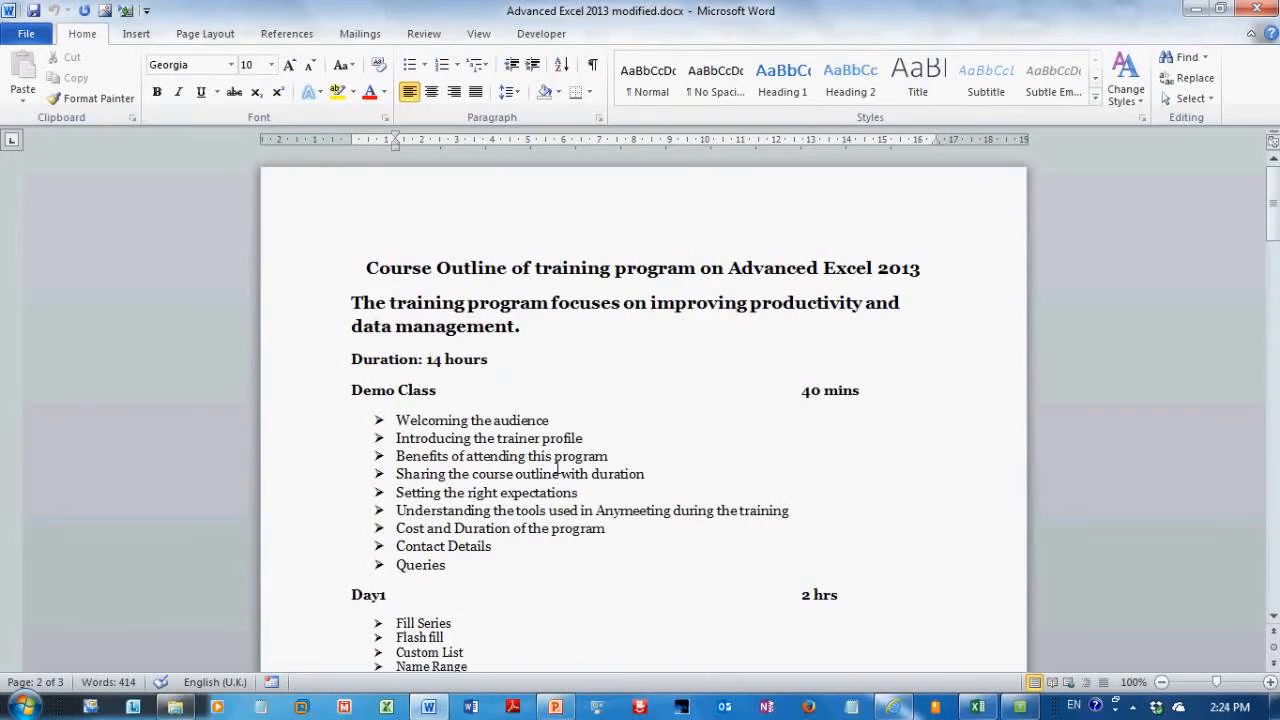
{"action": "left_click", "coordinate": [557, 470]}
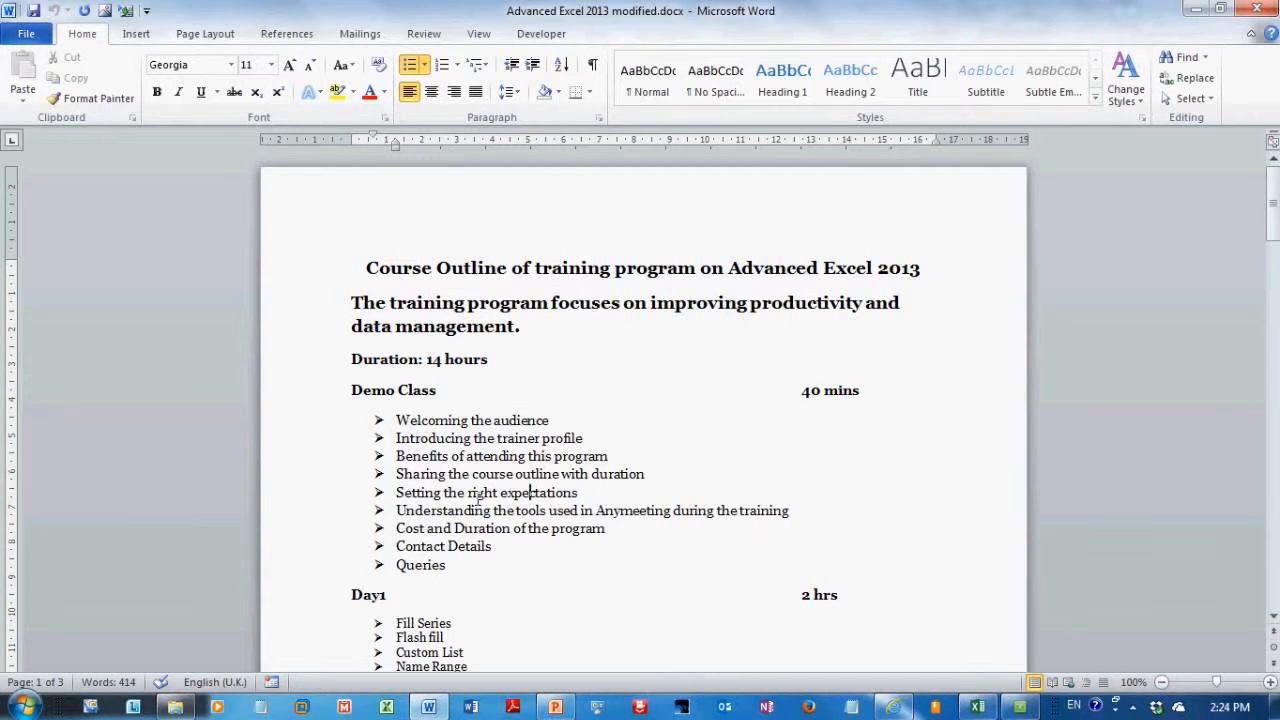
{"action": "double_click", "coordinate": [405, 474]}
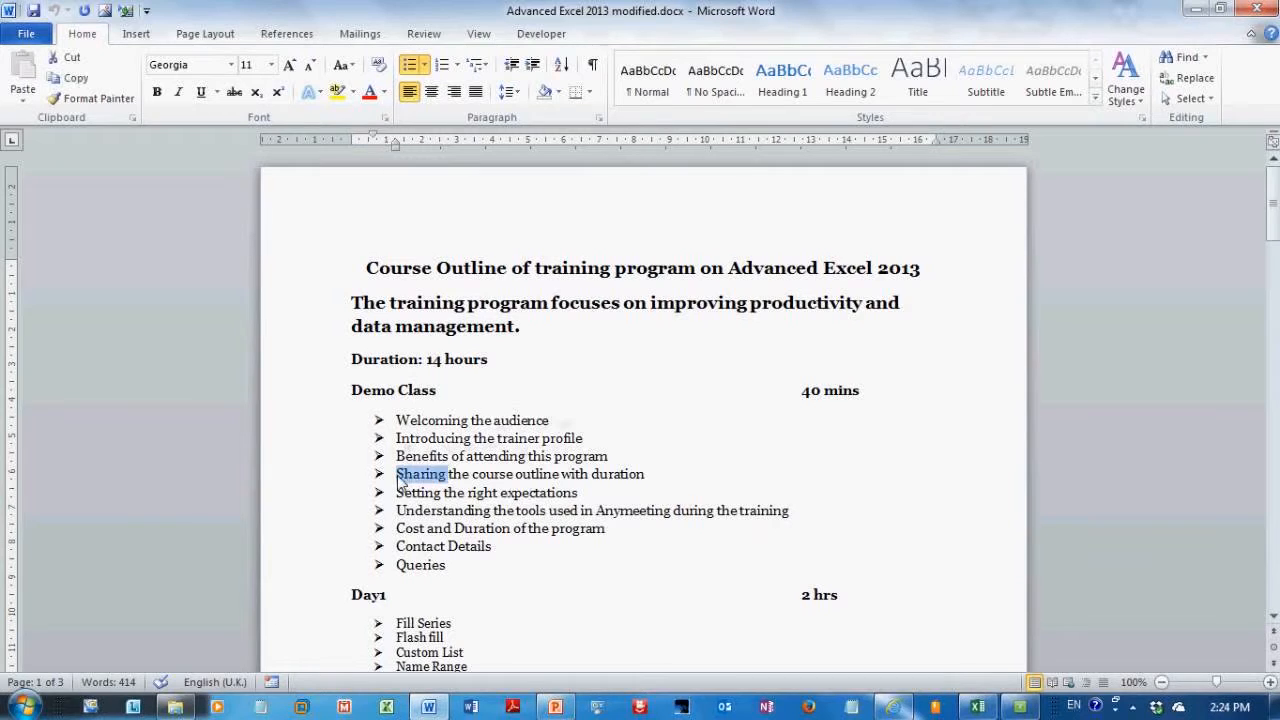
{"action": "left_click", "coordinate": [452, 511]}
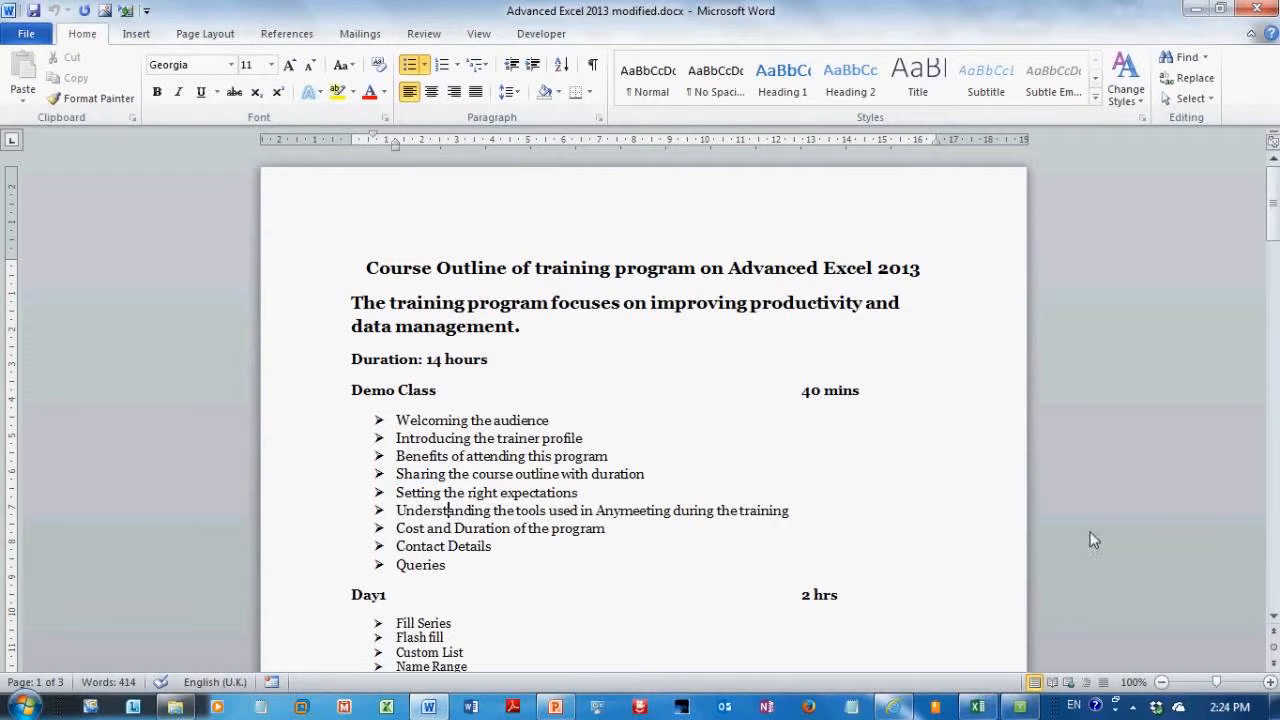
- Glance at the attendance workbook, return to the Word outline, and highlight the course duration line and the Day1 hours
{"action": "left_click_drag", "start_coordinate": [1273, 205], "coordinate": [1210, 12]}
{"action": "left_click", "coordinate": [1197, 10]}
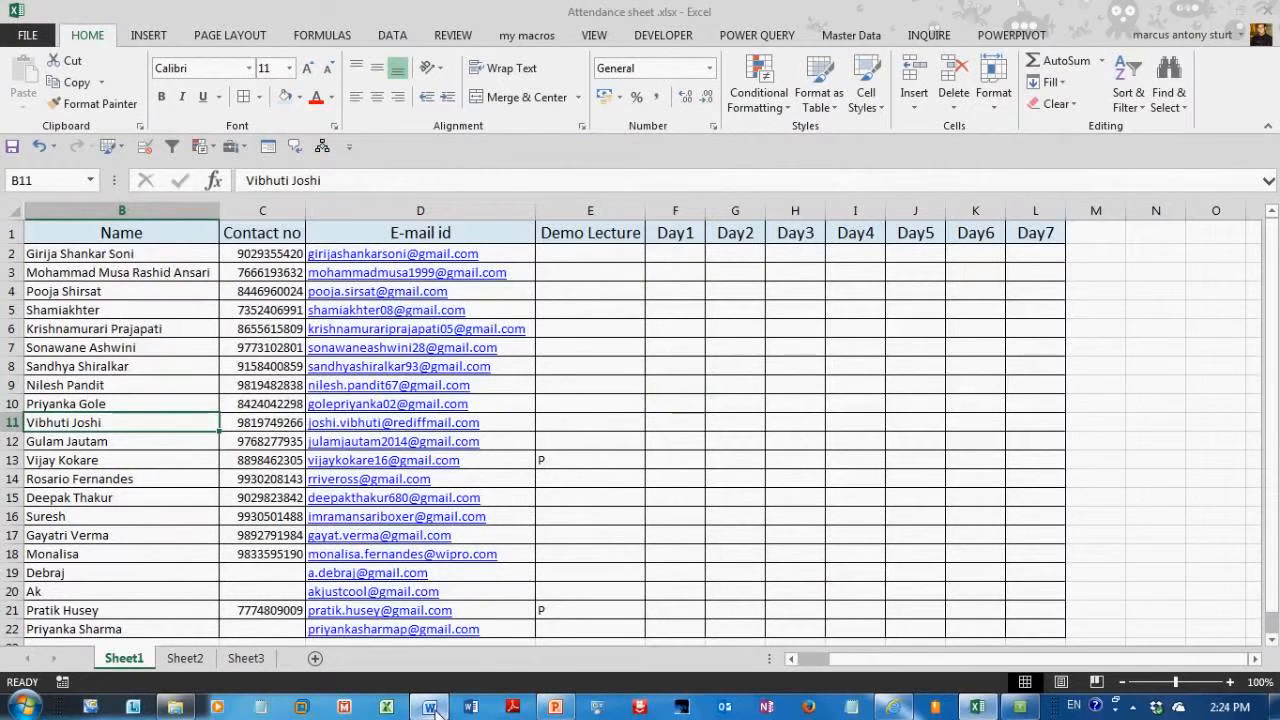
{"action": "left_click", "coordinate": [436, 710]}
{"action": "left_click_drag", "start_coordinate": [500, 368], "coordinate": [351, 371]}
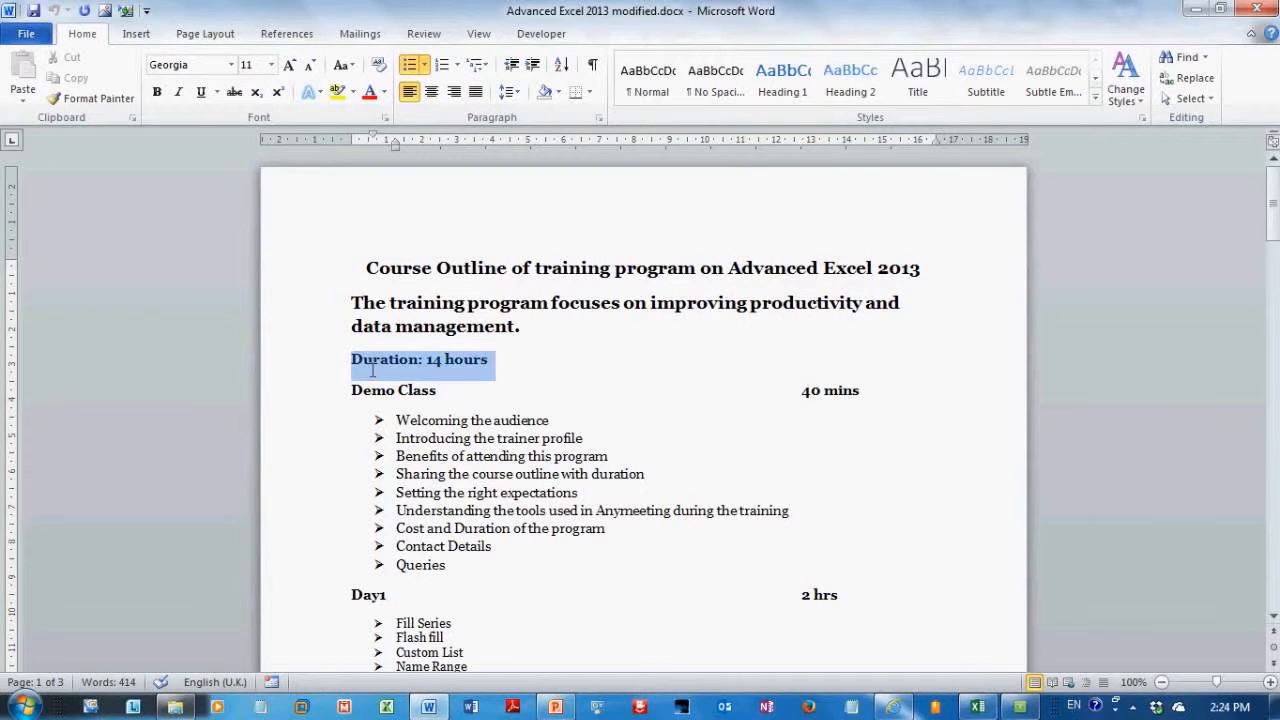
{"action": "left_click", "coordinate": [531, 391]}
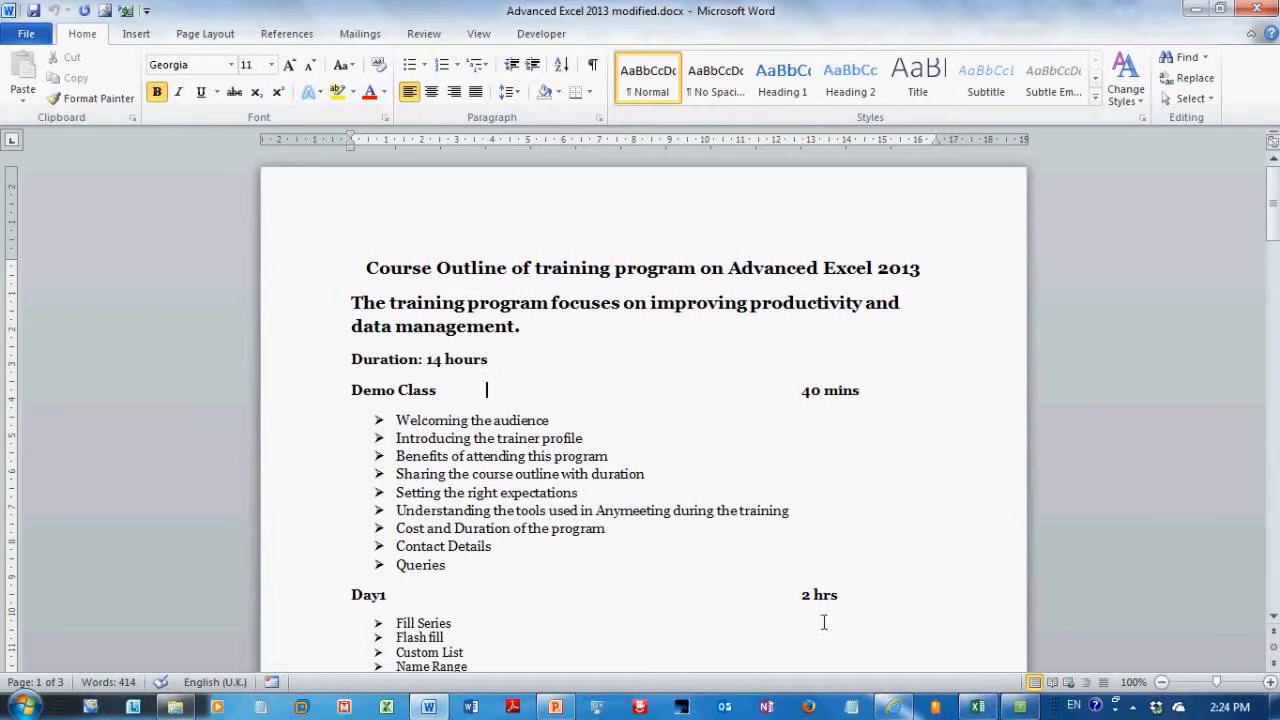
{"action": "left_click_drag", "start_coordinate": [803, 608], "coordinate": [883, 608]}
{"action": "left_click", "coordinate": [650, 640]}
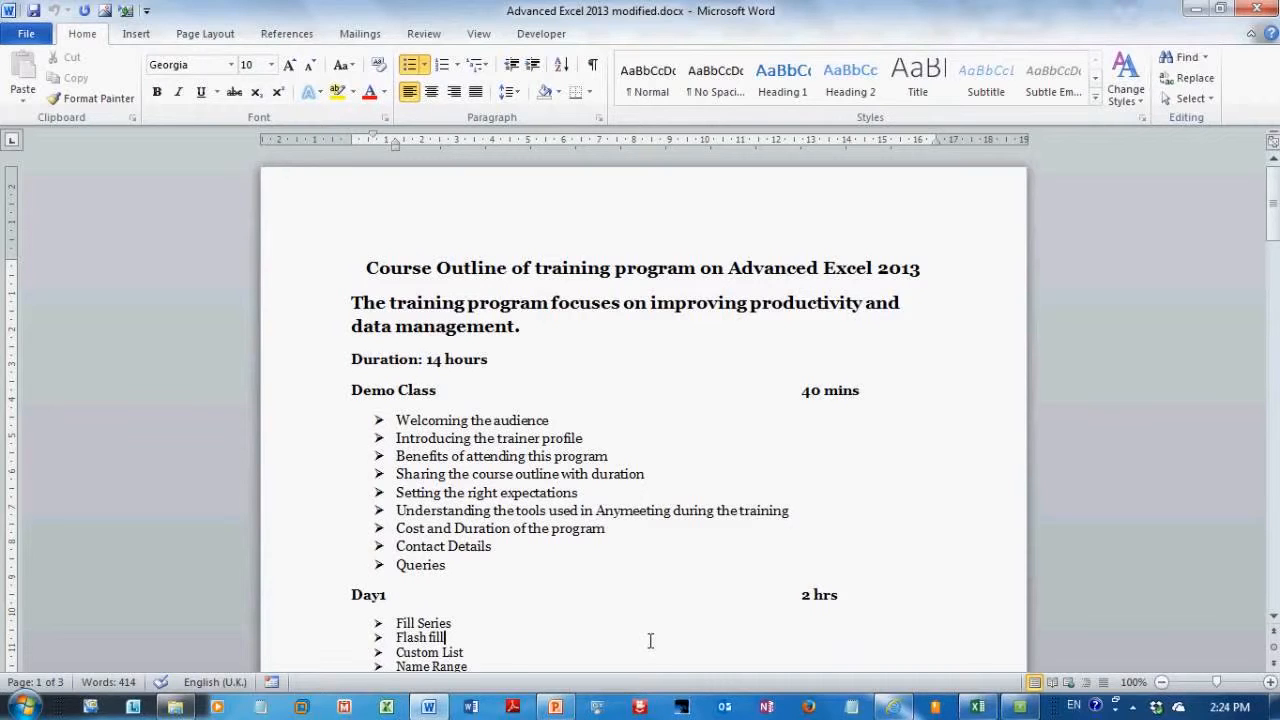
{"action": "left_click", "coordinate": [494, 512]}
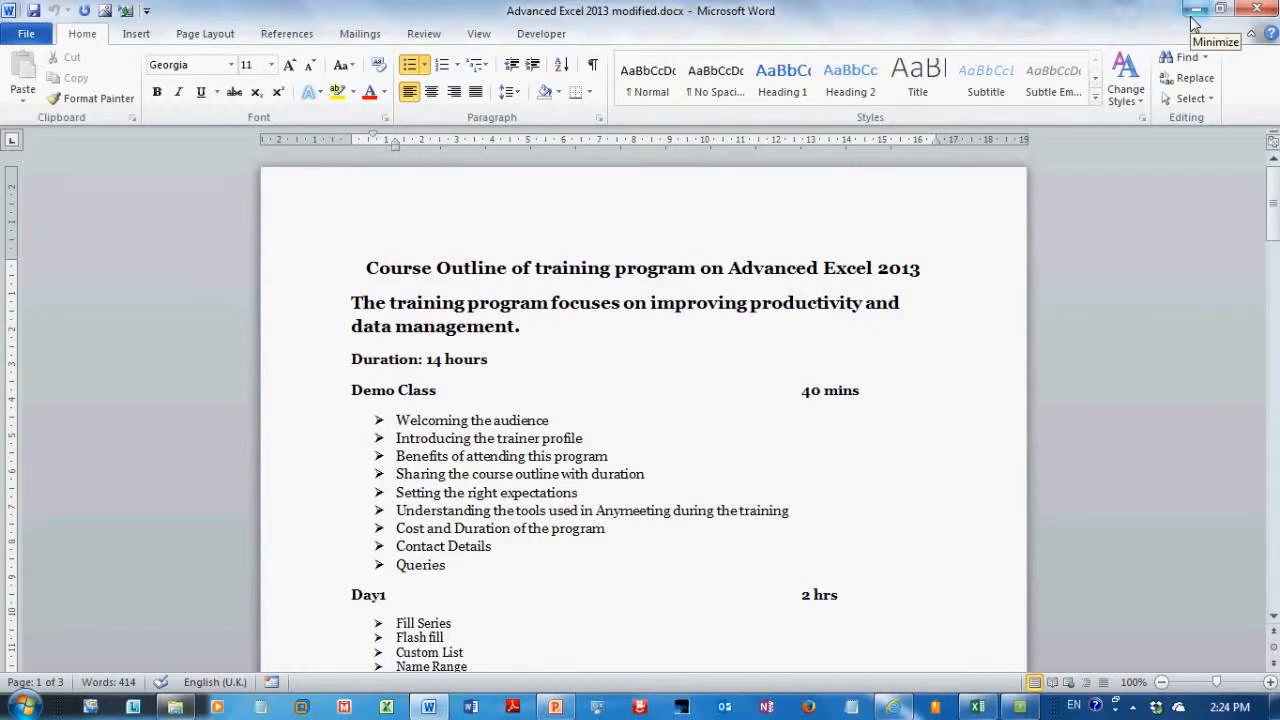
- Check the meeting window, switch to PowerPoint, and run the slide show from the ANYMEETING slide to the First screen slide
{"action": "left_click", "coordinate": [1192, 22]}
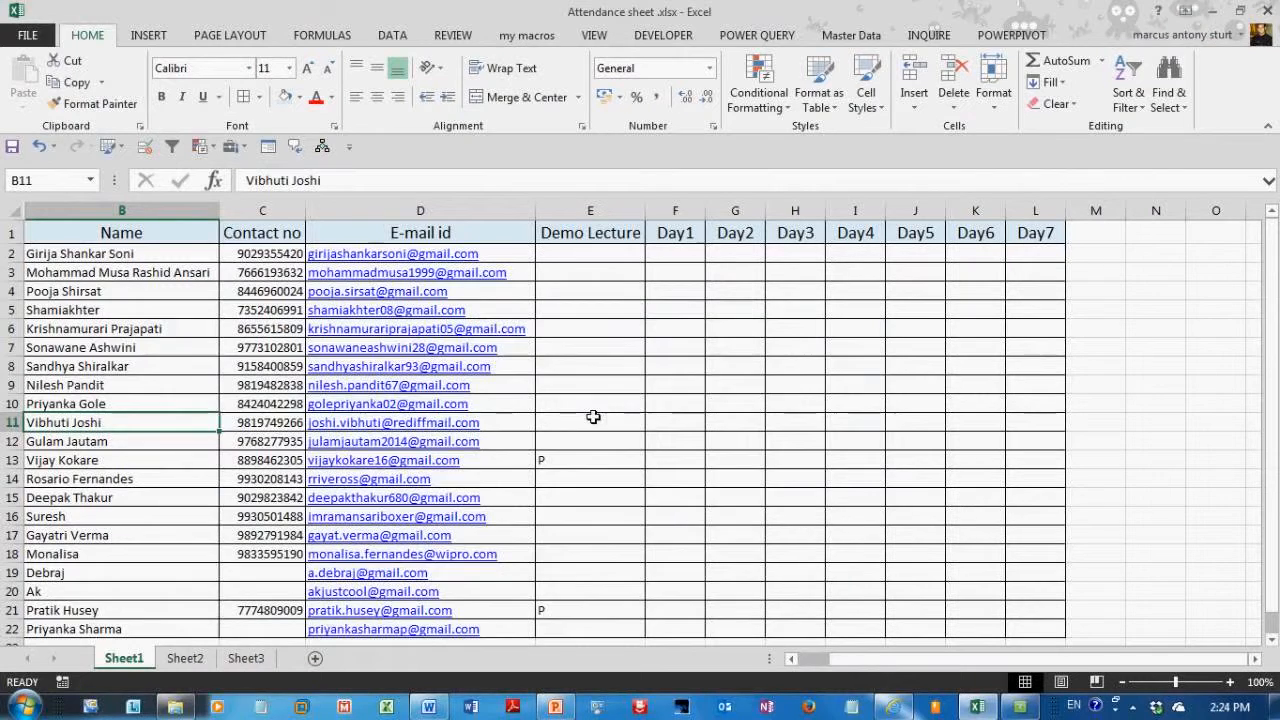
{"action": "left_click", "coordinate": [1022, 707]}
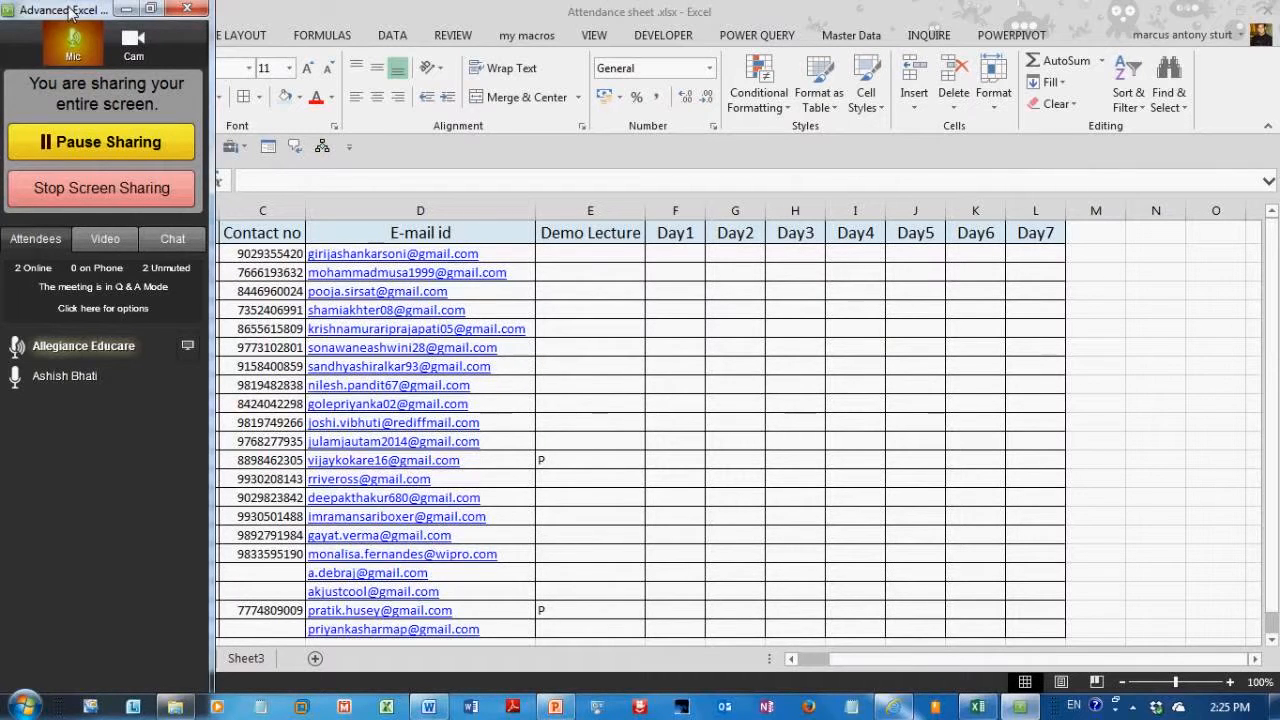
{"action": "left_click", "coordinate": [555, 708]}
{"action": "key", "text": "shift+F5"}
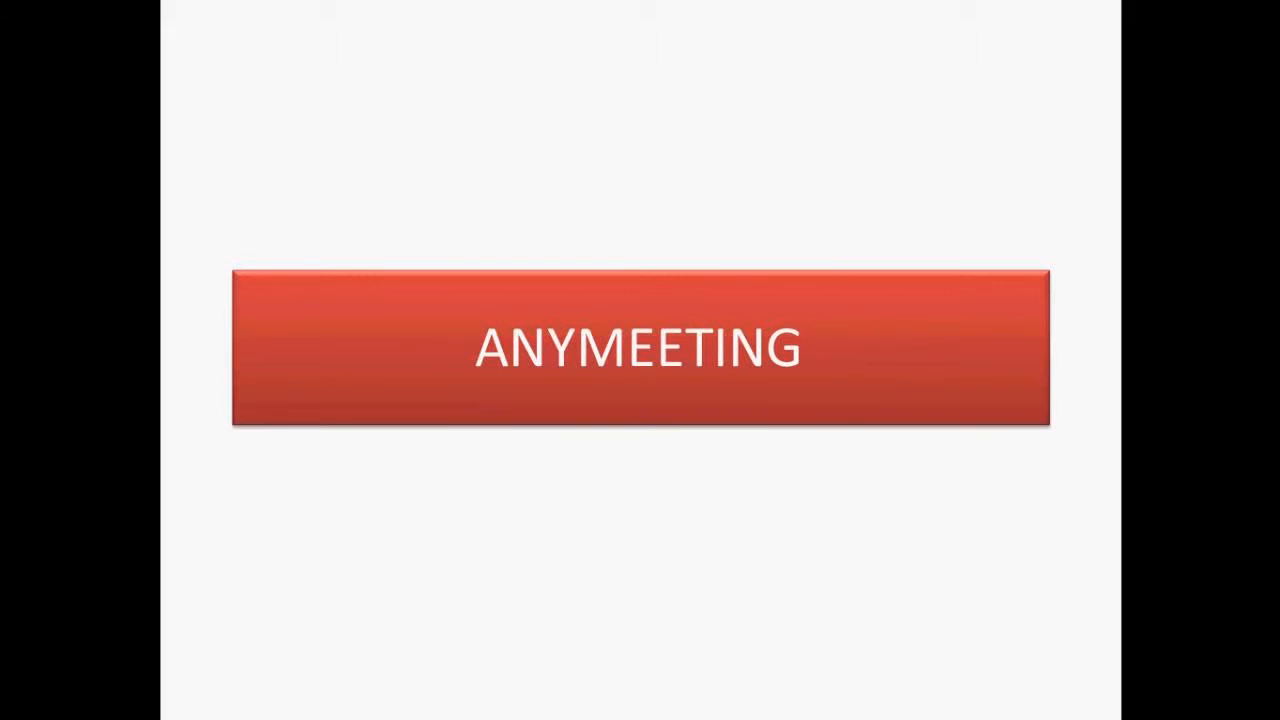
{"action": "key", "text": "Right"}
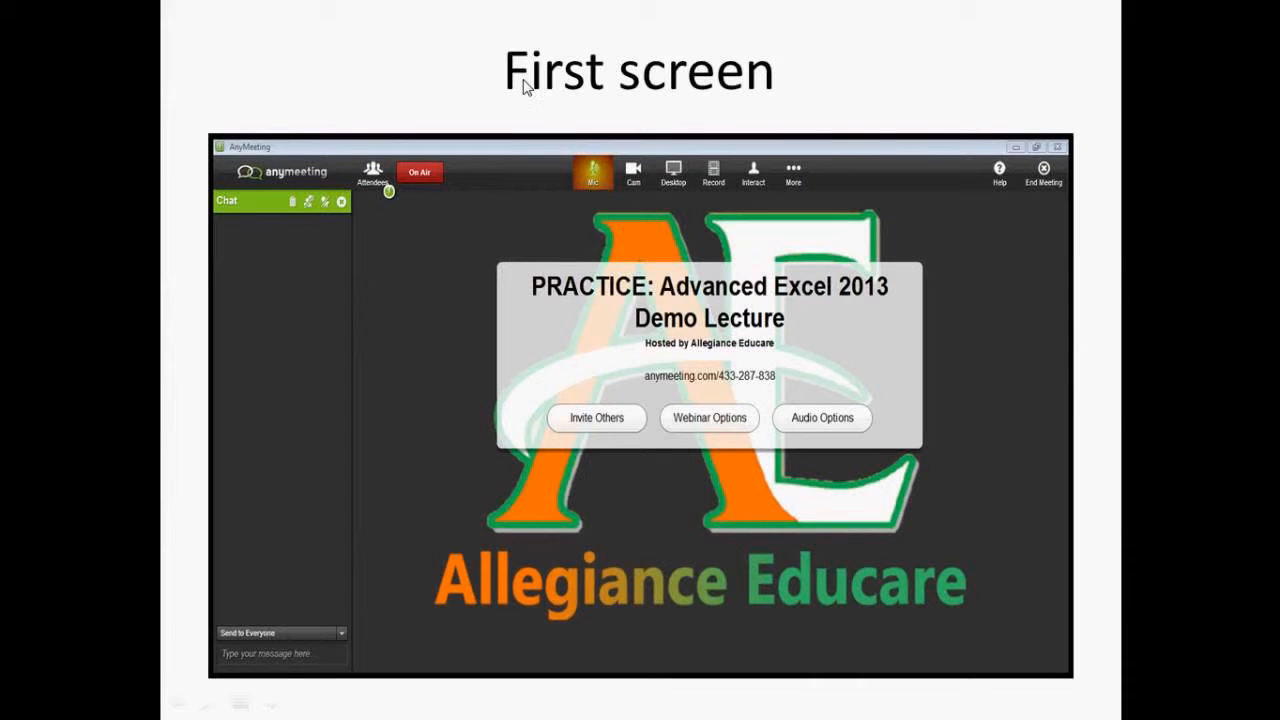
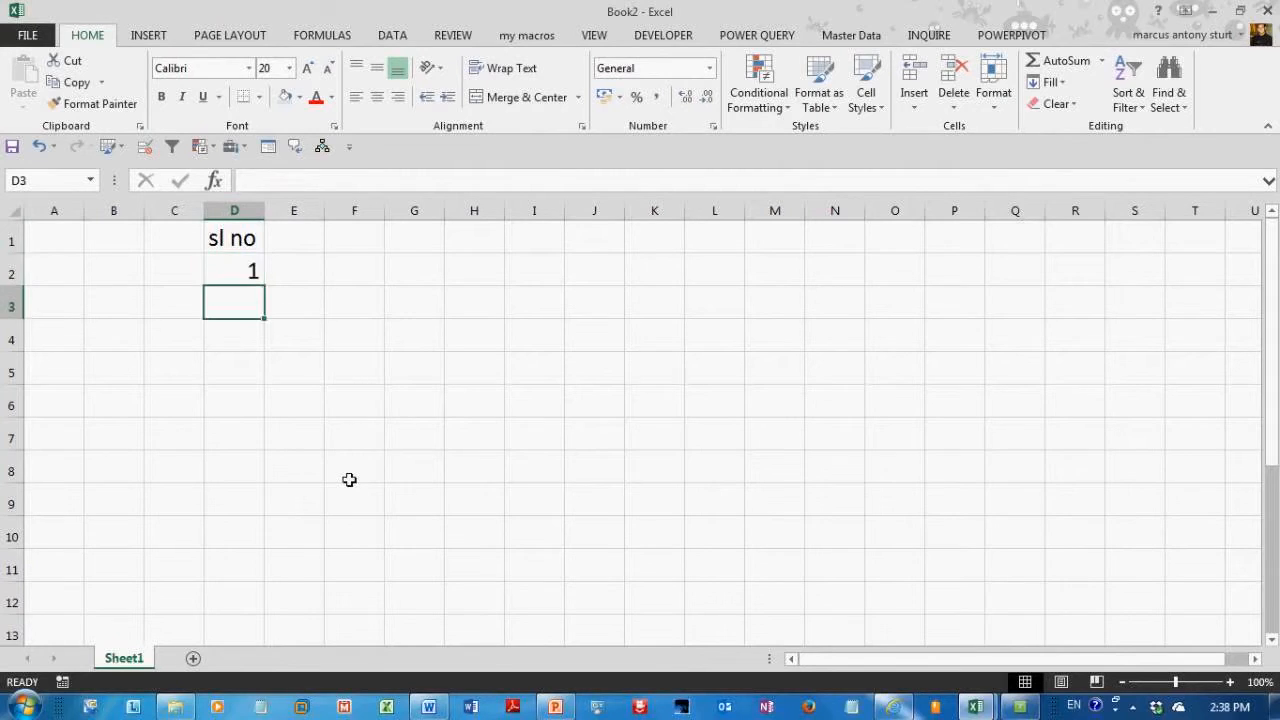
{"action": "left_click", "coordinate": [243, 214]}
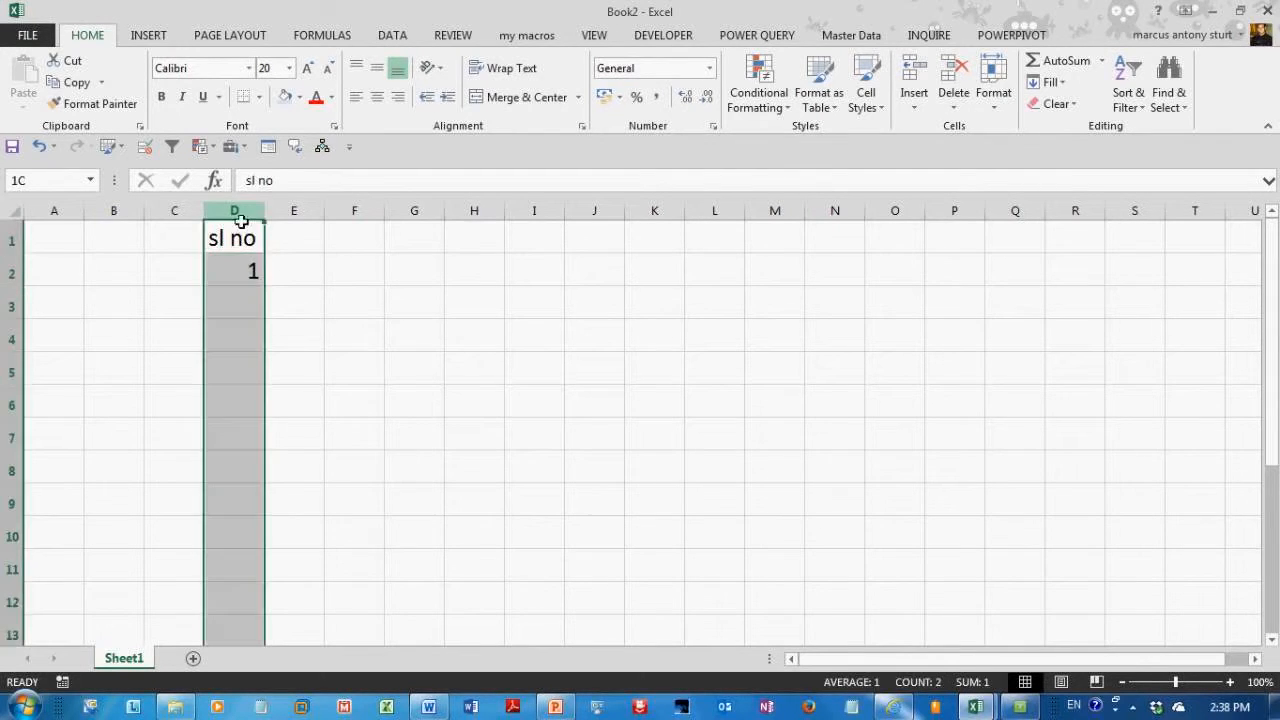
{"action": "left_click", "coordinate": [329, 250]}
{"action": "left_click_drag", "start_coordinate": [245, 237], "coordinate": [786, 476]}
{"action": "left_click", "coordinate": [531, 371]}
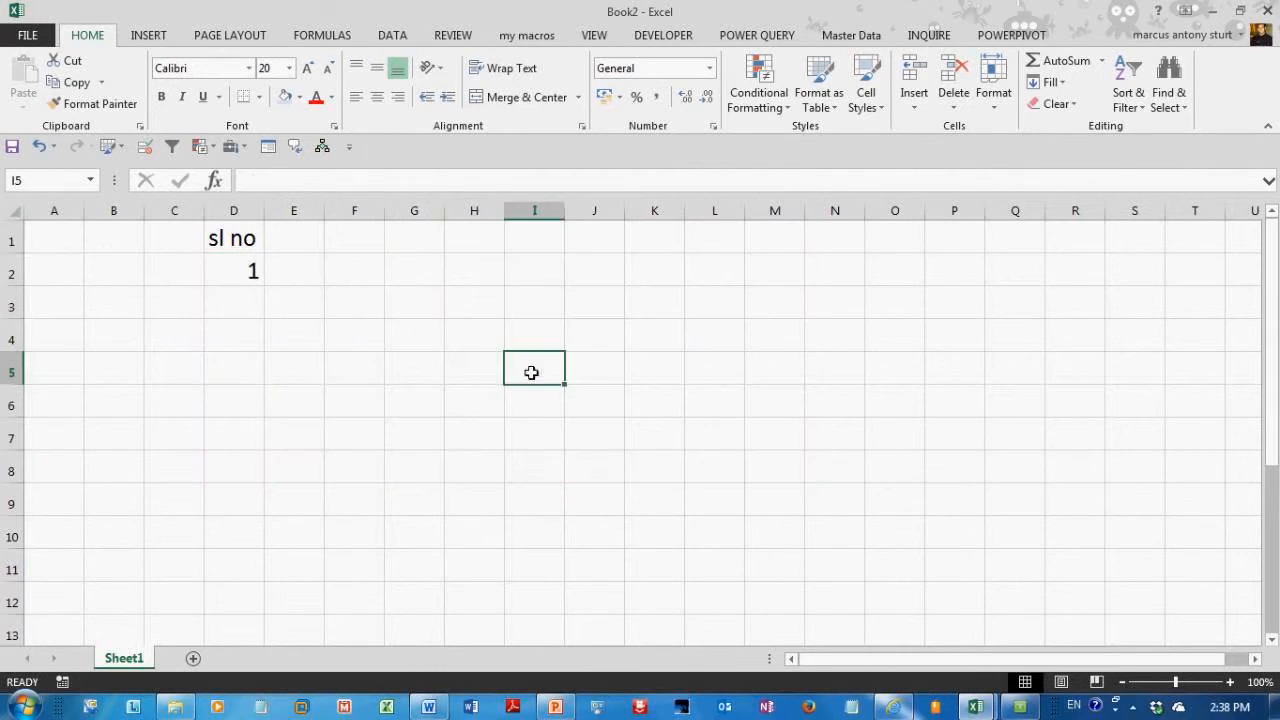
- AutoFill the serial number from D2 down to D10 with the Fill Series option, then undo the fill
{"action": "left_click", "coordinate": [258, 251]}
{"action": "left_click_drag", "start_coordinate": [252, 271], "coordinate": [254, 448]}
{"action": "left_click", "coordinate": [228, 273]}
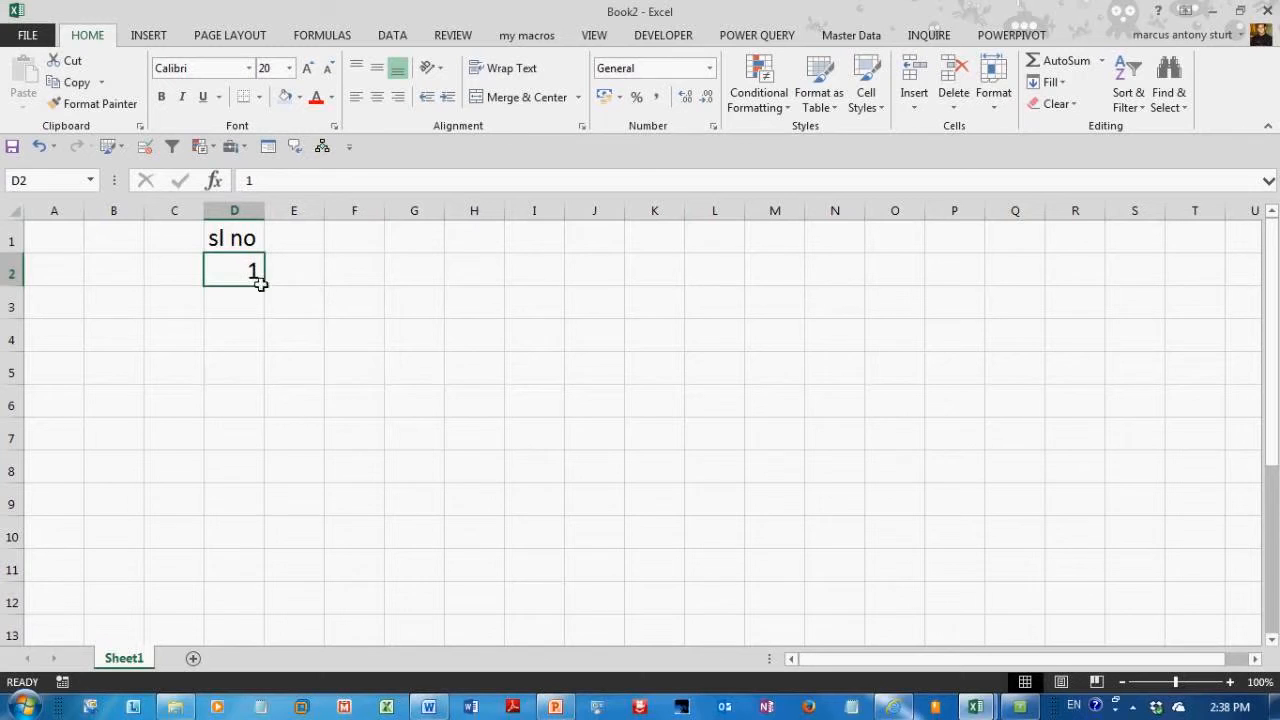
{"action": "left_click_drag", "start_coordinate": [267, 291], "coordinate": [268, 546]}
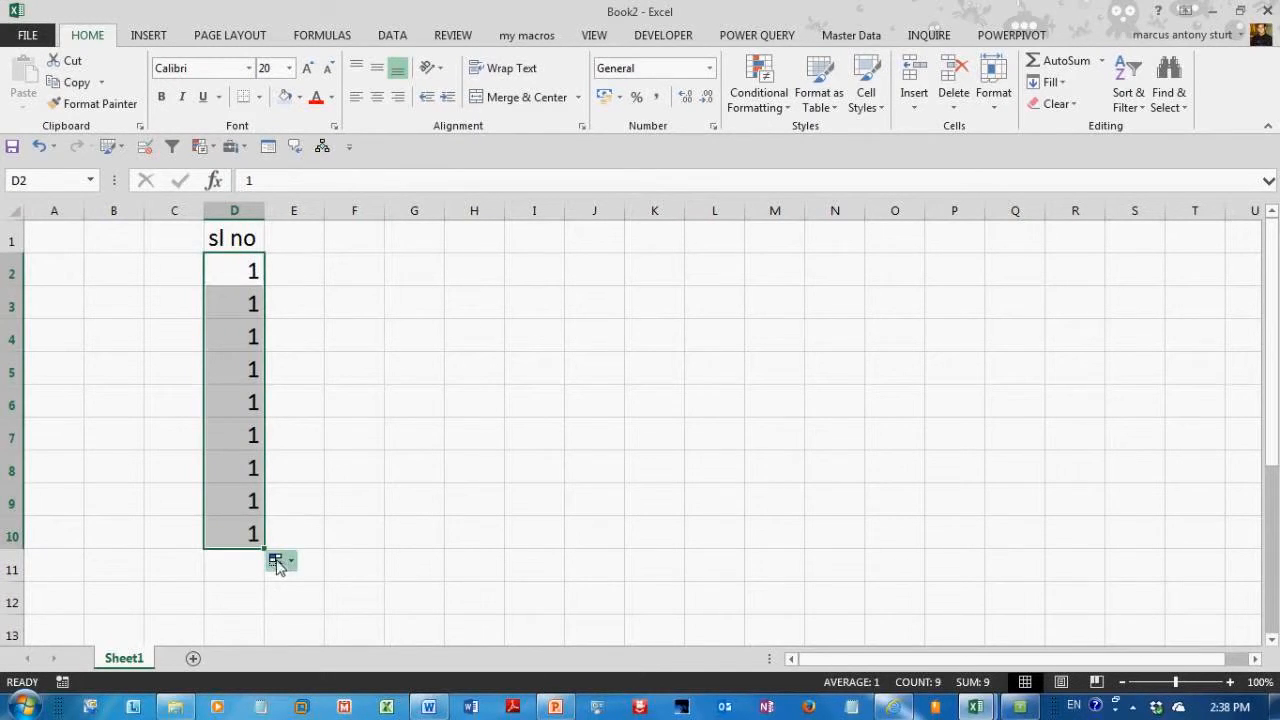
{"action": "left_click", "coordinate": [278, 561]}
{"action": "left_click", "coordinate": [300, 606]}
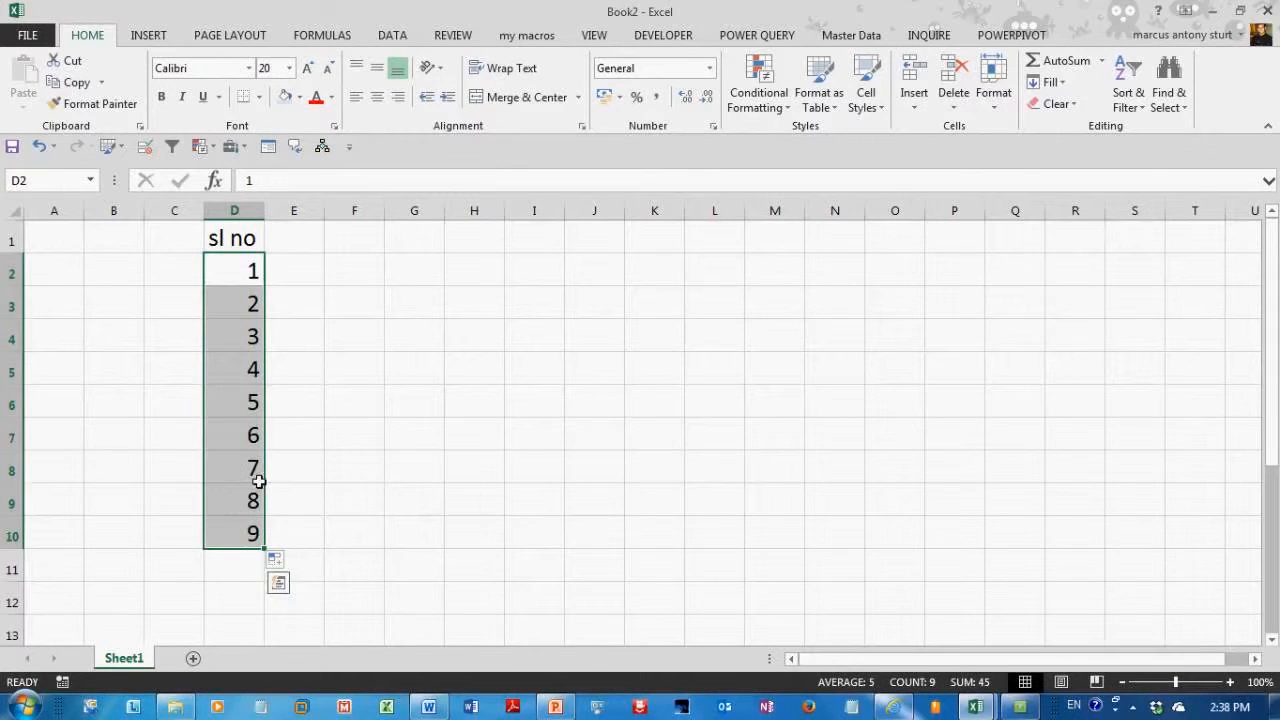
{"action": "key", "text": "ctrl+z"}
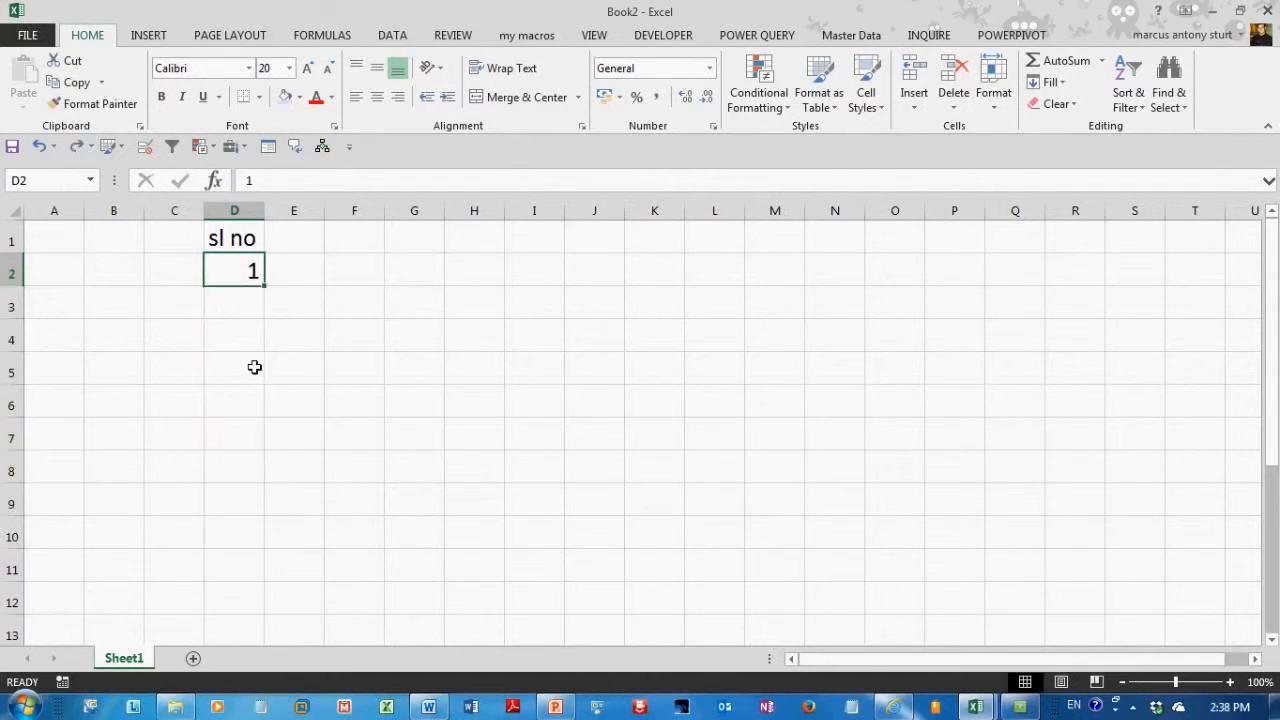
- Fill a linear series down the column from D2 using the Series dialog, with step value 1 and stop value 5000
{"action": "left_click", "coordinate": [254, 309]}
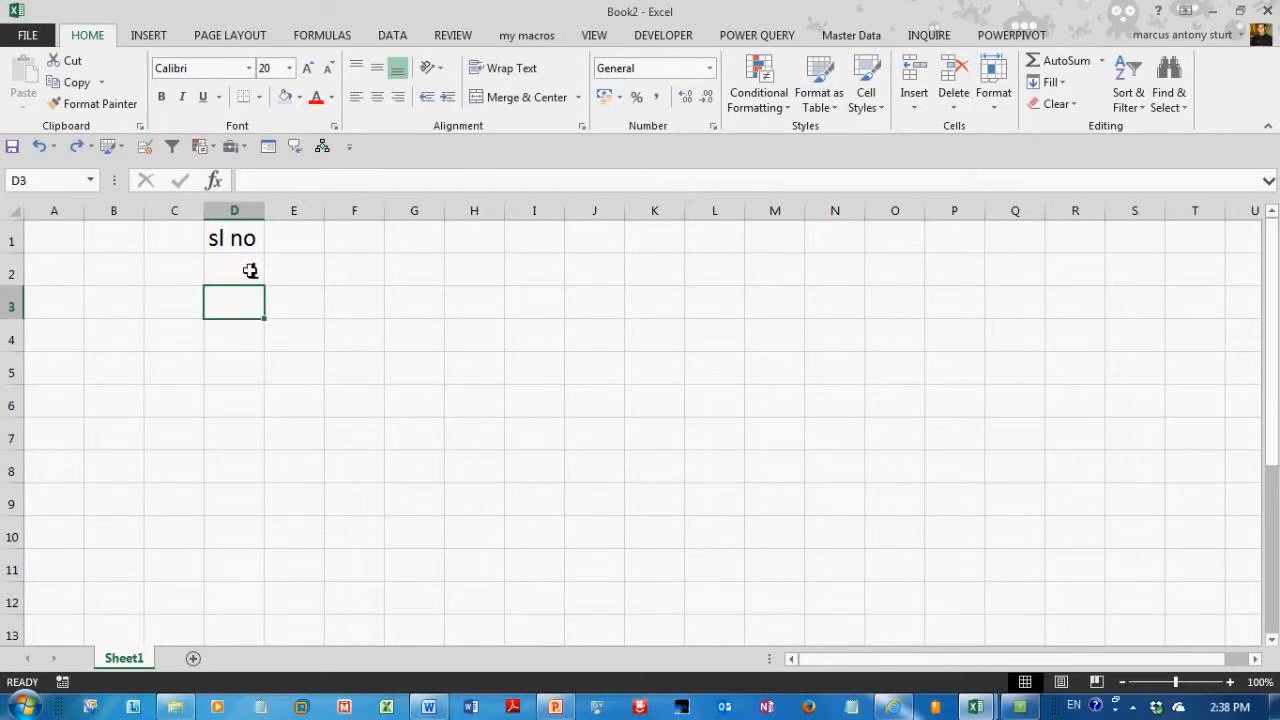
{"action": "left_click", "coordinate": [251, 271]}
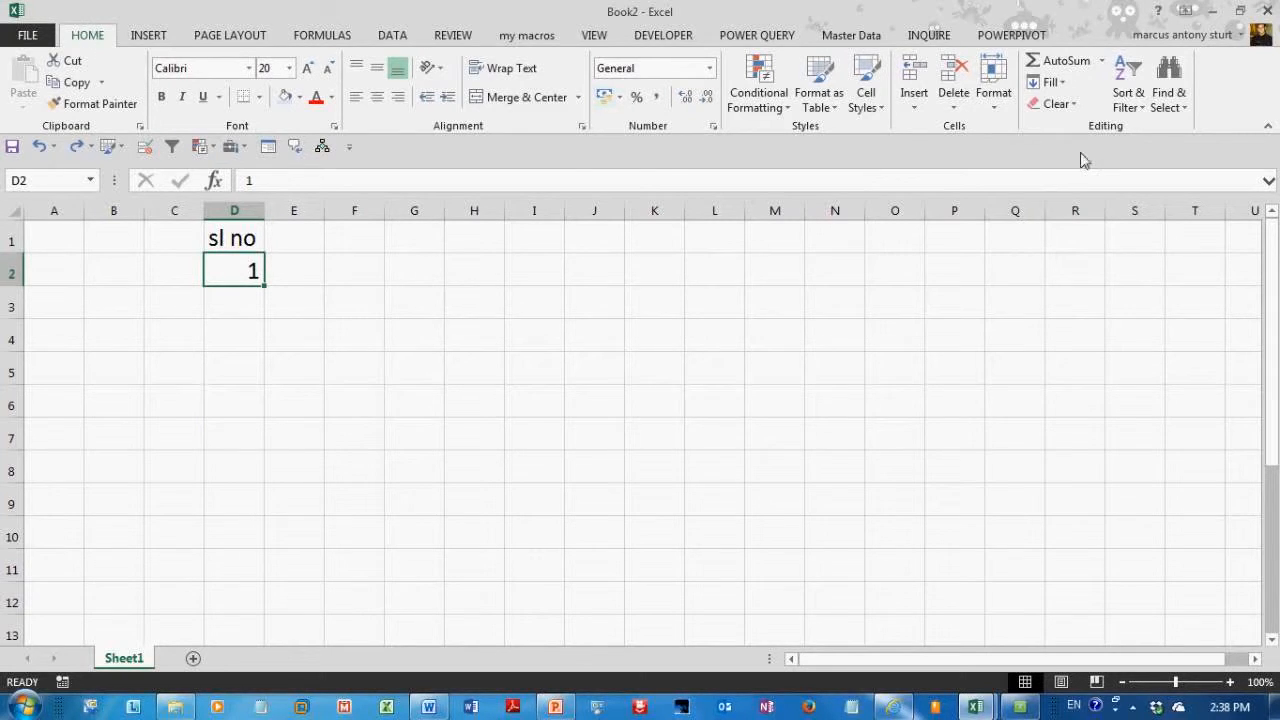
{"action": "left_click", "coordinate": [1055, 85]}
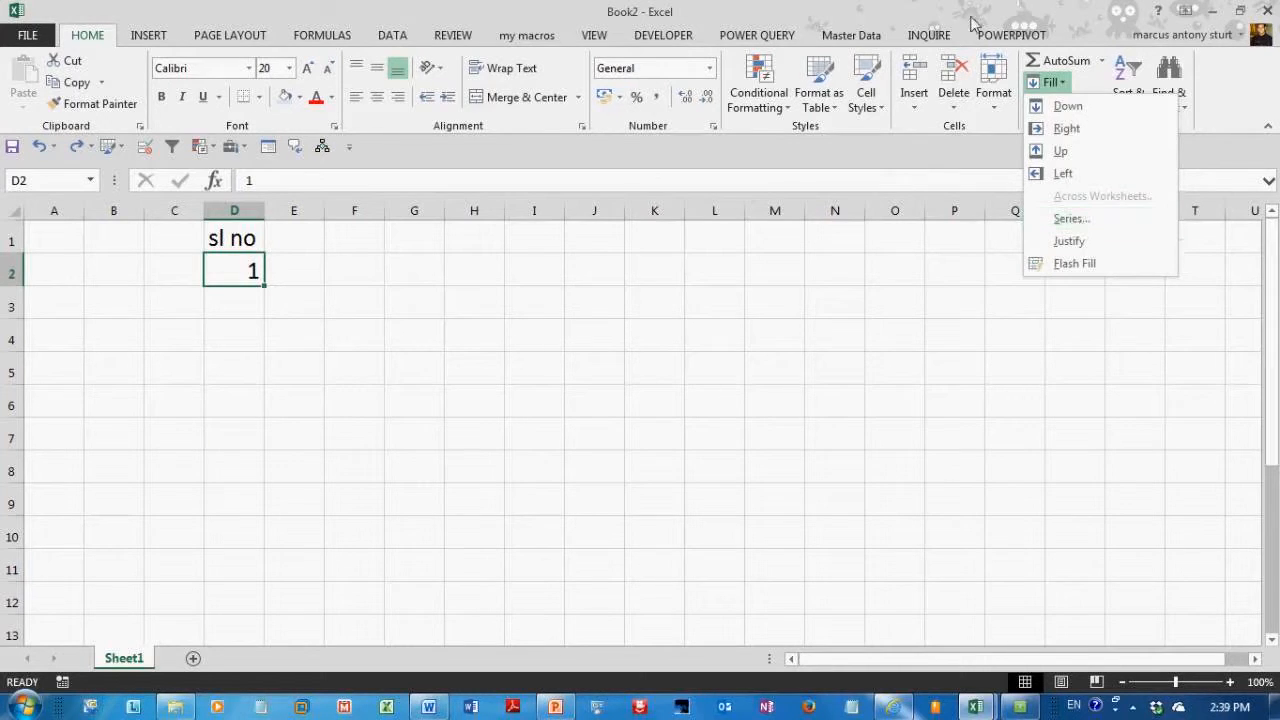
{"action": "left_click", "coordinate": [1077, 226]}
{"action": "left_click_drag", "start_coordinate": [543, 304], "coordinate": [607, 238]}
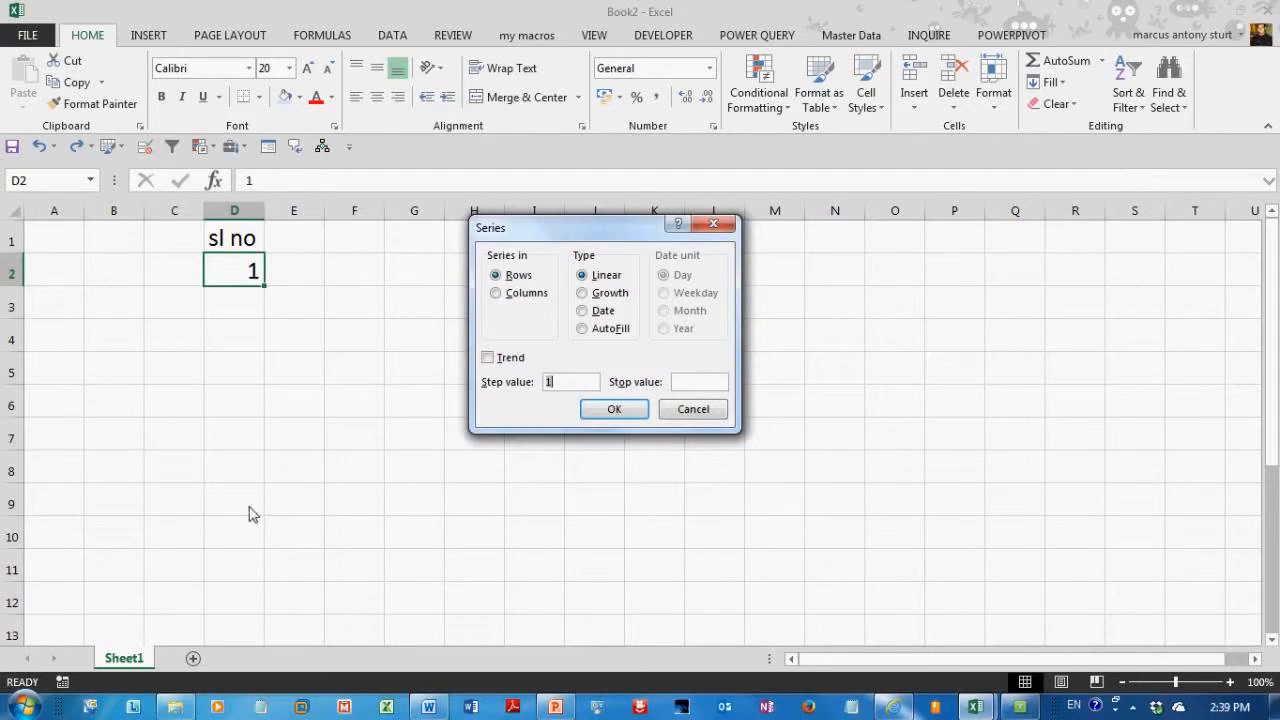
{"action": "left_click", "coordinate": [528, 294]}
{"action": "left_click", "coordinate": [573, 386]}
{"action": "type", "text": "2"}
{"action": "key", "text": "BackSpace"}
{"action": "type", "text": "1"}
{"action": "left_click", "coordinate": [696, 386]}
{"action": "type", "text": "5000"}
{"action": "left_click", "coordinate": [614, 409]}
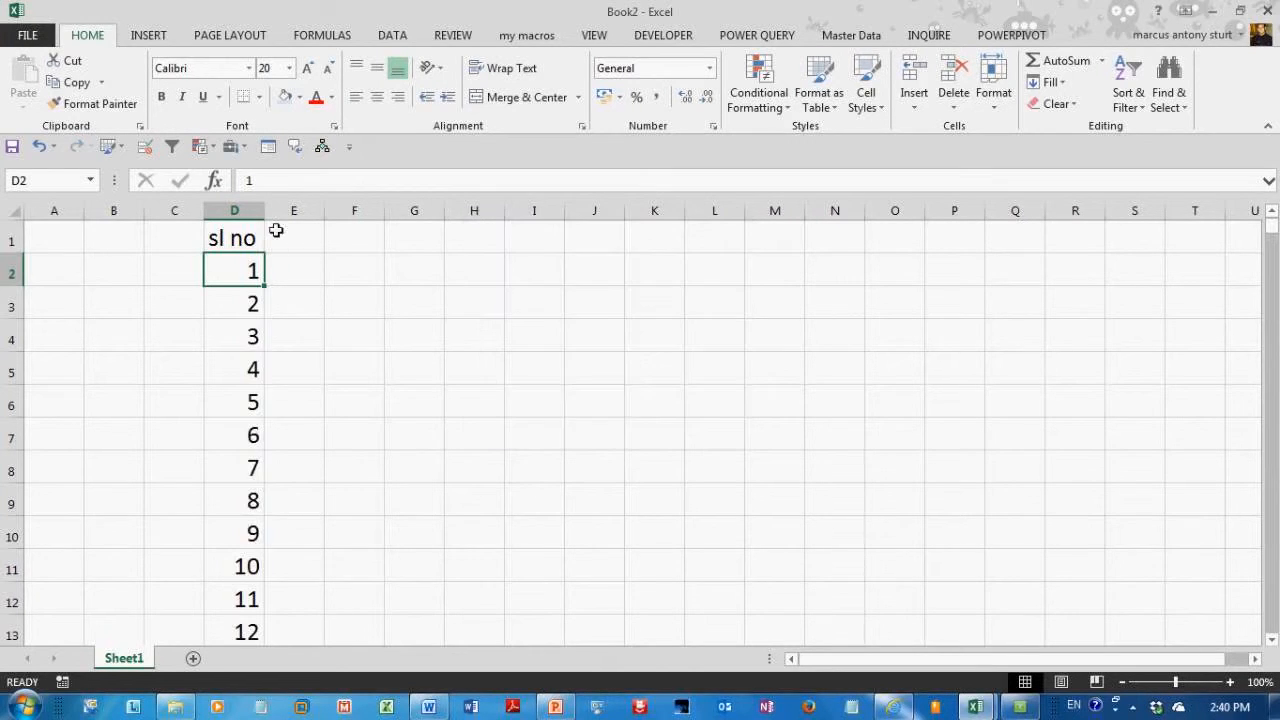
- AutoFit the width of column D, check the last cell of the series, and go back to D2
{"action": "double_click", "coordinate": [266, 224]}
{"action": "key", "text": "ctrl+Down"}
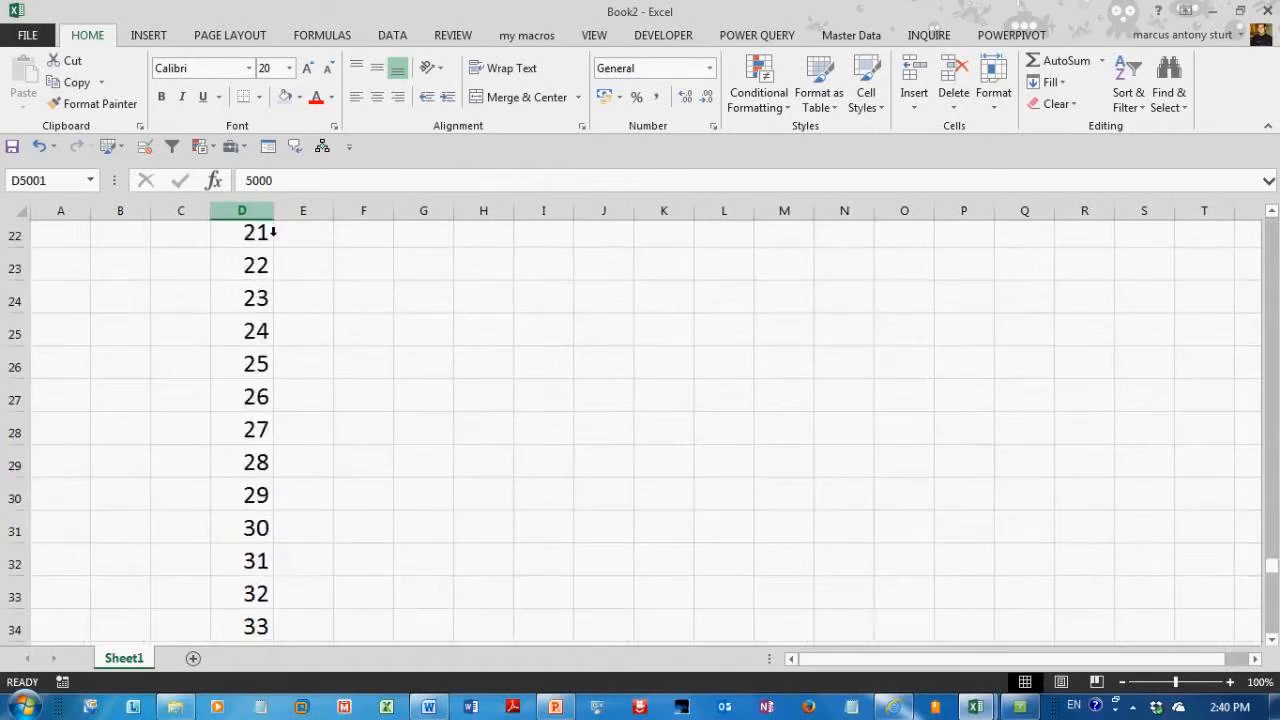
{"action": "key", "text": "ctrl+Up"}
{"action": "mouse_move", "coordinate": [243, 277]}
{"action": "left_mouse_down"}
{"action": "mouse_move", "coordinate": [254, 466]}
{"action": "mouse_move", "coordinate": [234, 277]}
{"action": "left_mouse_up"}
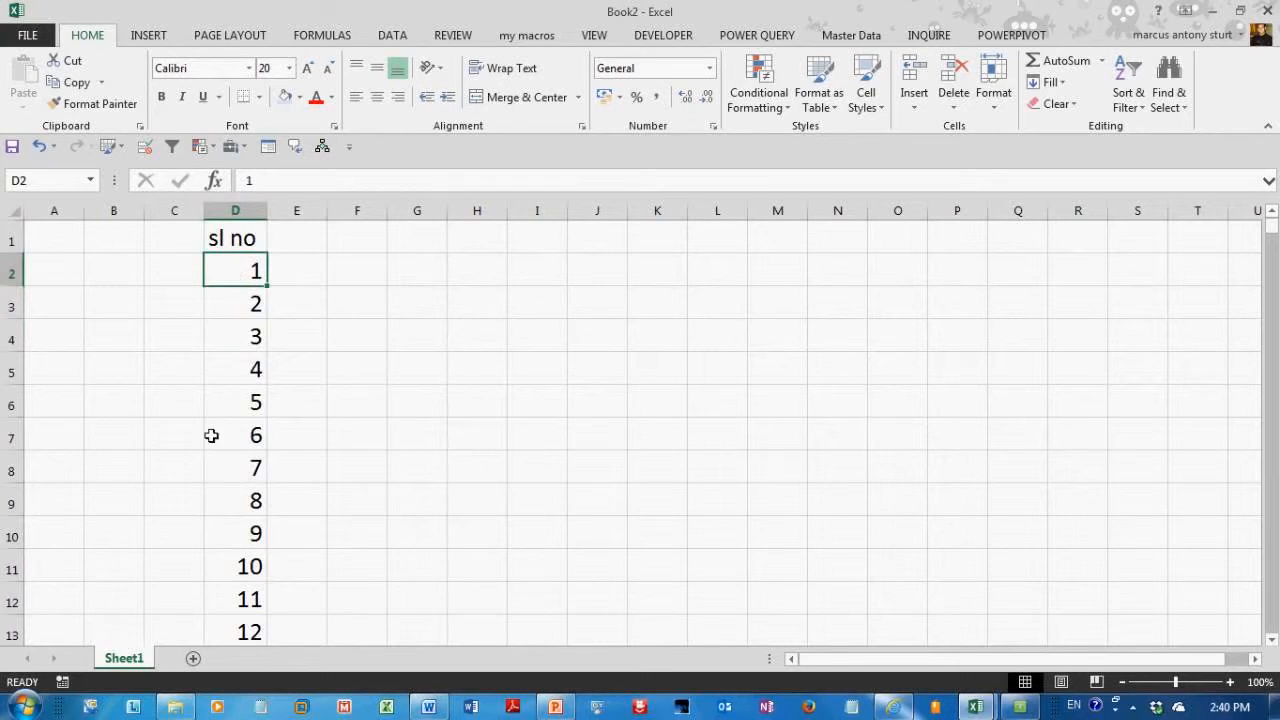
- Open the Series fill dialog from cell D3 to review its options, and close it without filling
{"action": "left_click", "coordinate": [276, 336]}
{"action": "left_click", "coordinate": [237, 330]}
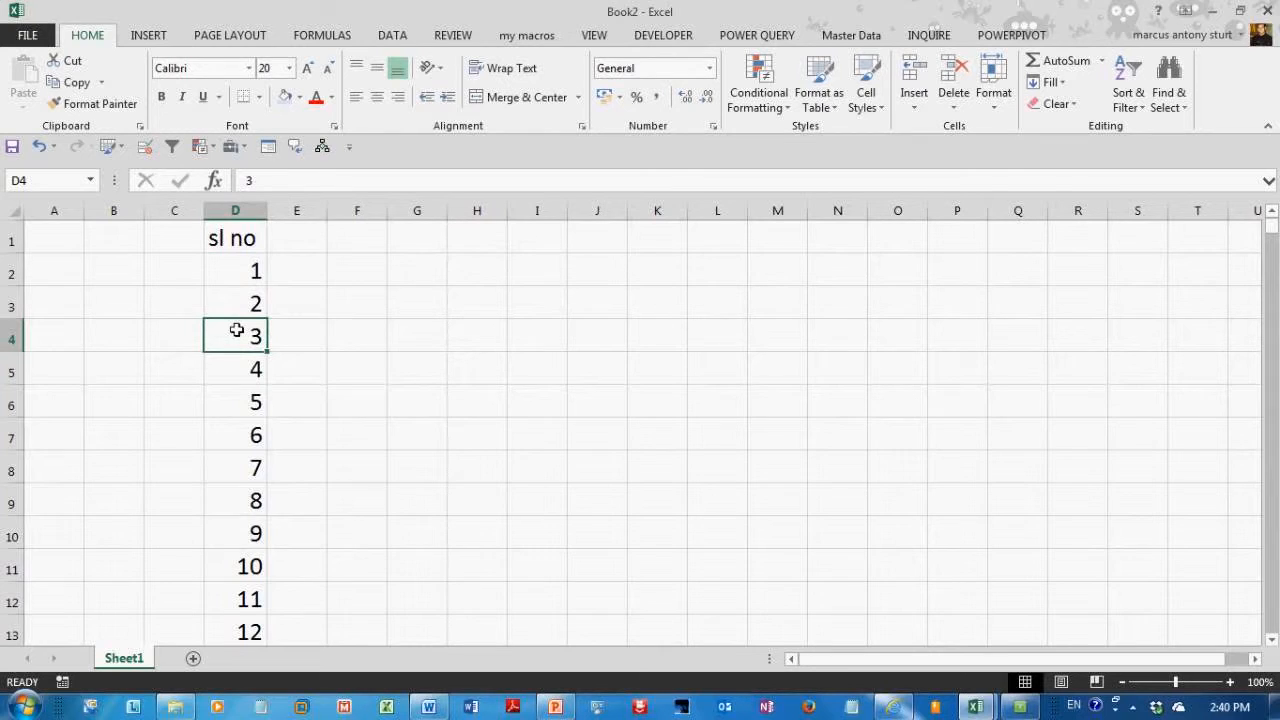
{"action": "left_click", "coordinate": [415, 282]}
{"action": "left_click", "coordinate": [256, 305]}
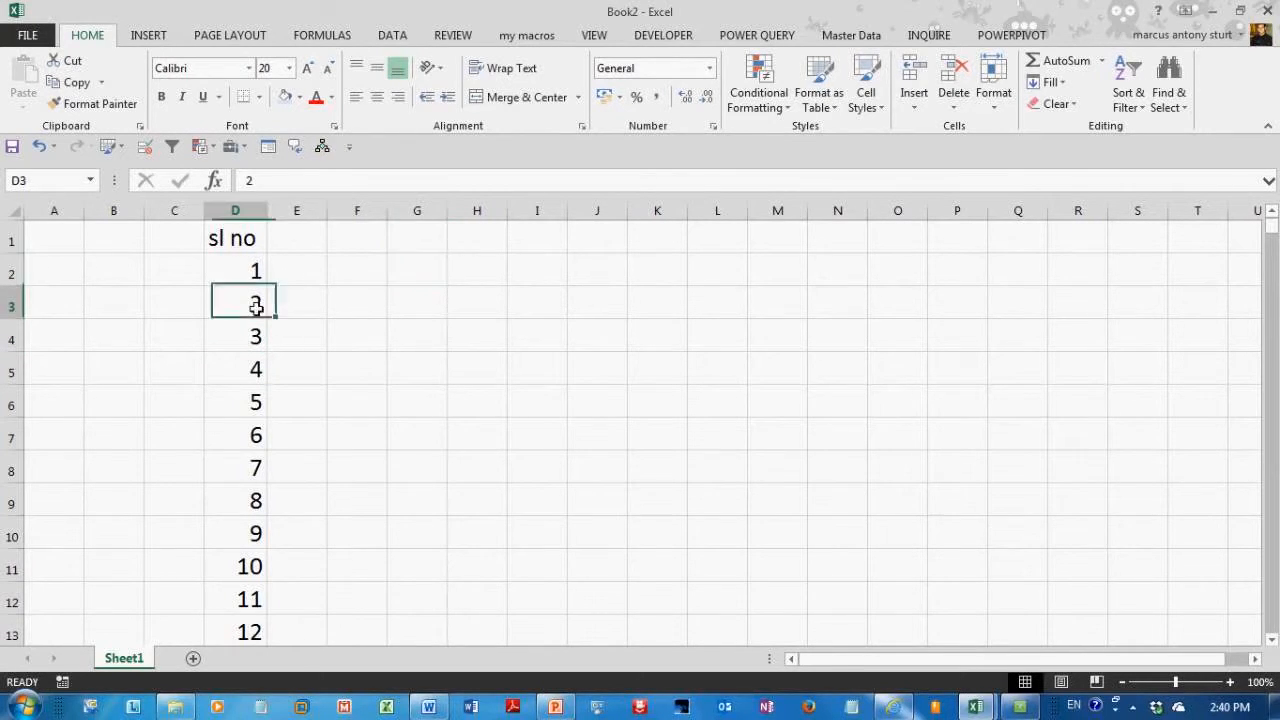
{"action": "left_click", "coordinate": [1045, 82]}
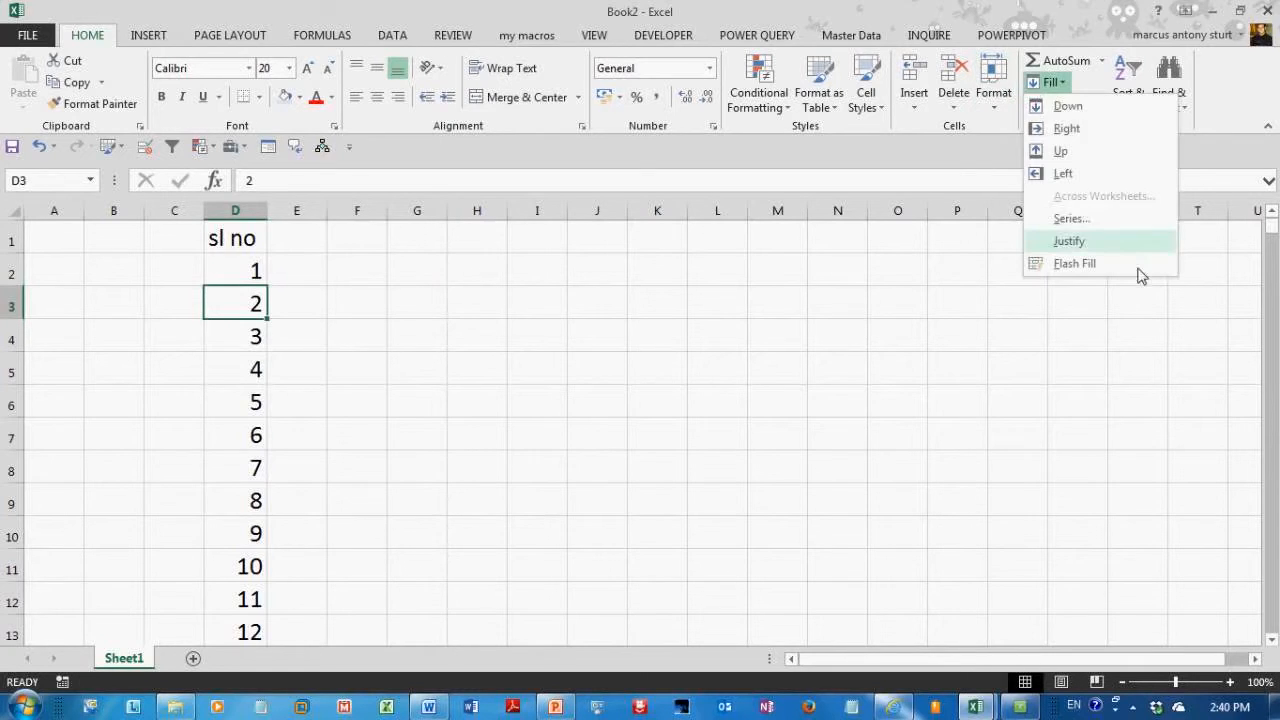
{"action": "left_click", "coordinate": [1110, 219]}
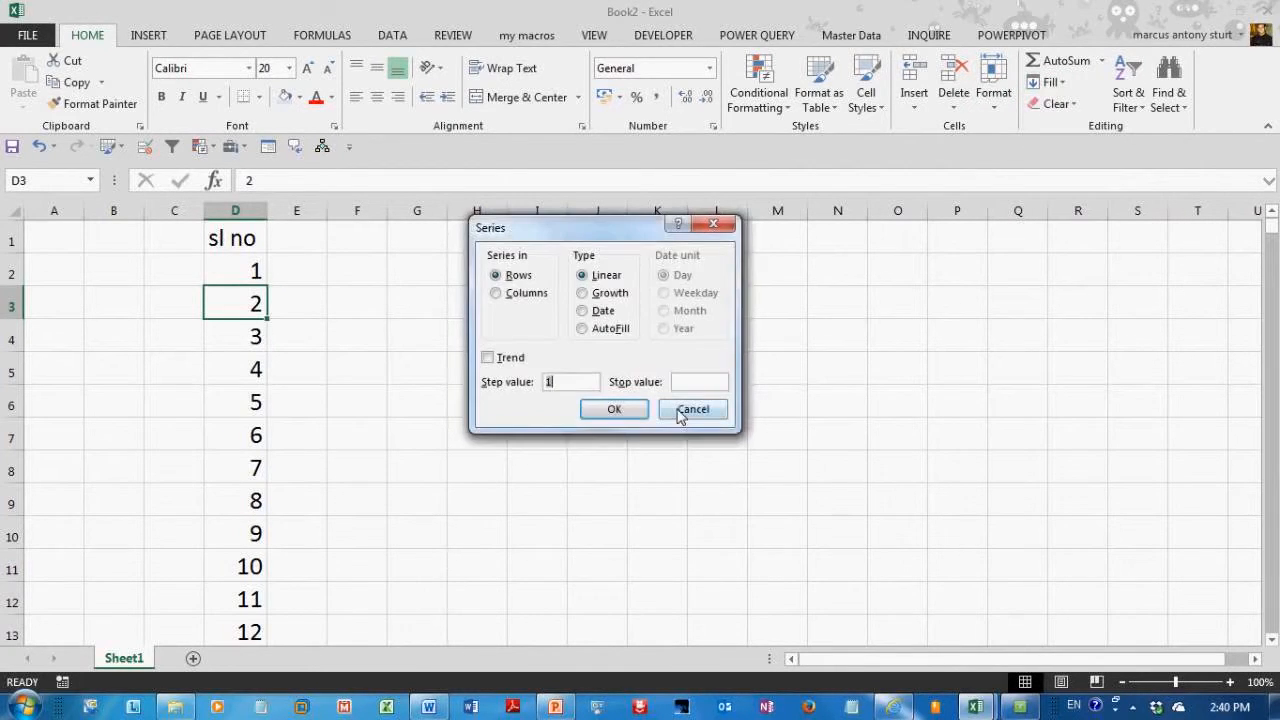
{"action": "left_click", "coordinate": [688, 410]}
- Enter a in G3, b in G7 and c in G12, leaving blank cells between them
{"action": "left_click", "coordinate": [403, 303]}
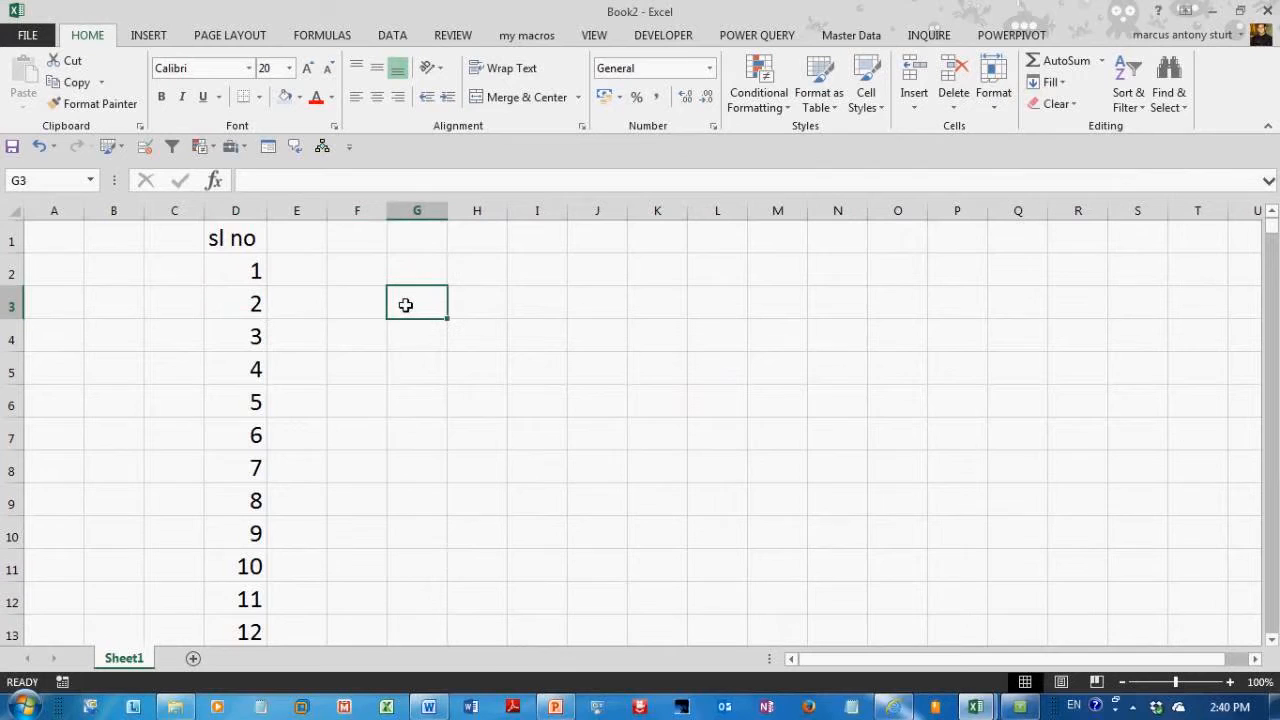
{"action": "type", "text": "a"}
{"action": "key", "text": "Return"}
{"action": "key", "text": "Return"}
{"action": "key", "text": "Return"}
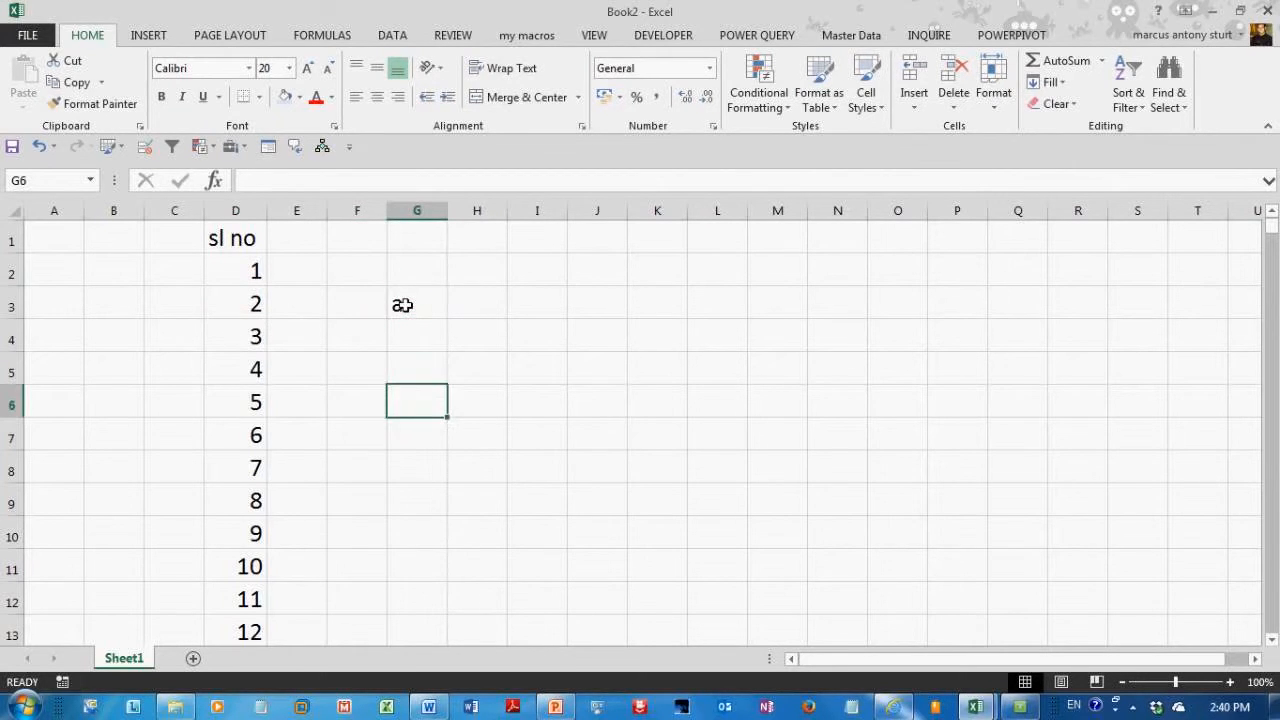
{"action": "key", "text": "Return"}
{"action": "type", "text": "b"}
{"action": "key", "text": "Return"}
{"action": "key", "text": "Return"}
{"action": "key", "text": "Return"}
{"action": "key", "text": "Return"}
{"action": "key", "text": "Return"}
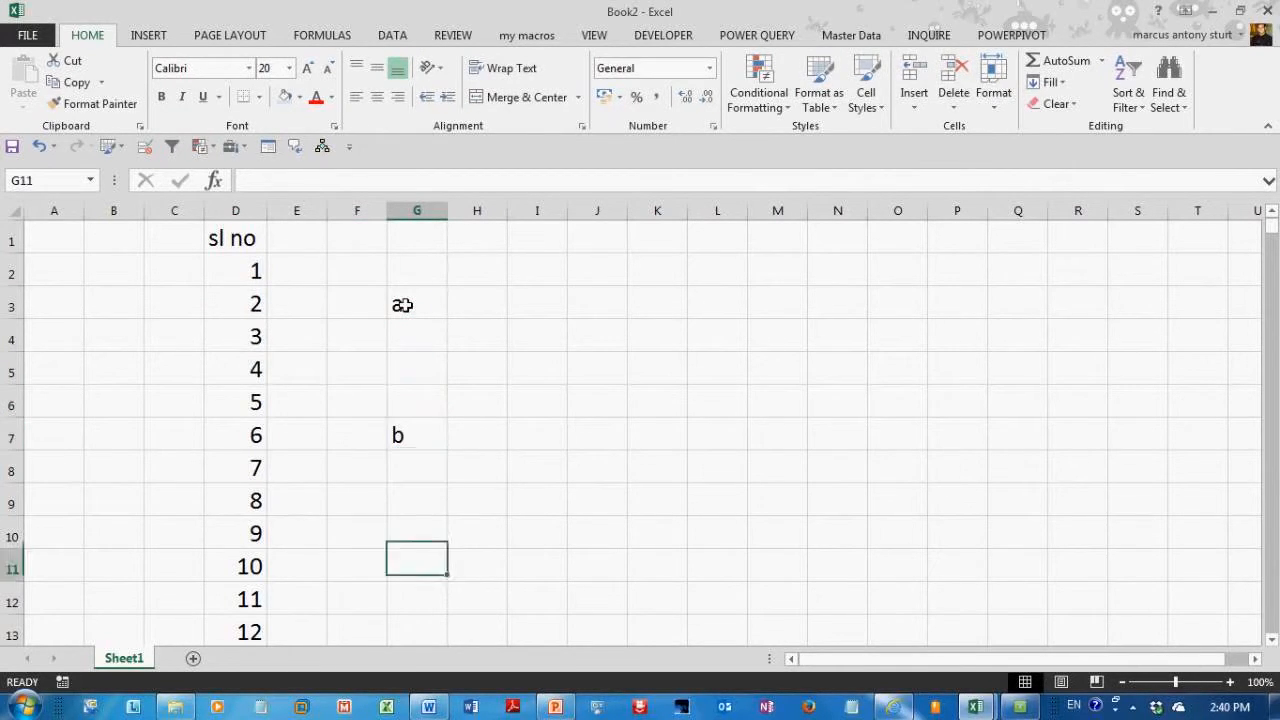
{"action": "type", "text": "c"}
{"action": "key", "text": "Return"}
- AutoFill a from G3 to G6 and b from G7 to G11, then undo both fills
{"action": "left_click_drag", "start_coordinate": [428, 274], "coordinate": [415, 548]}
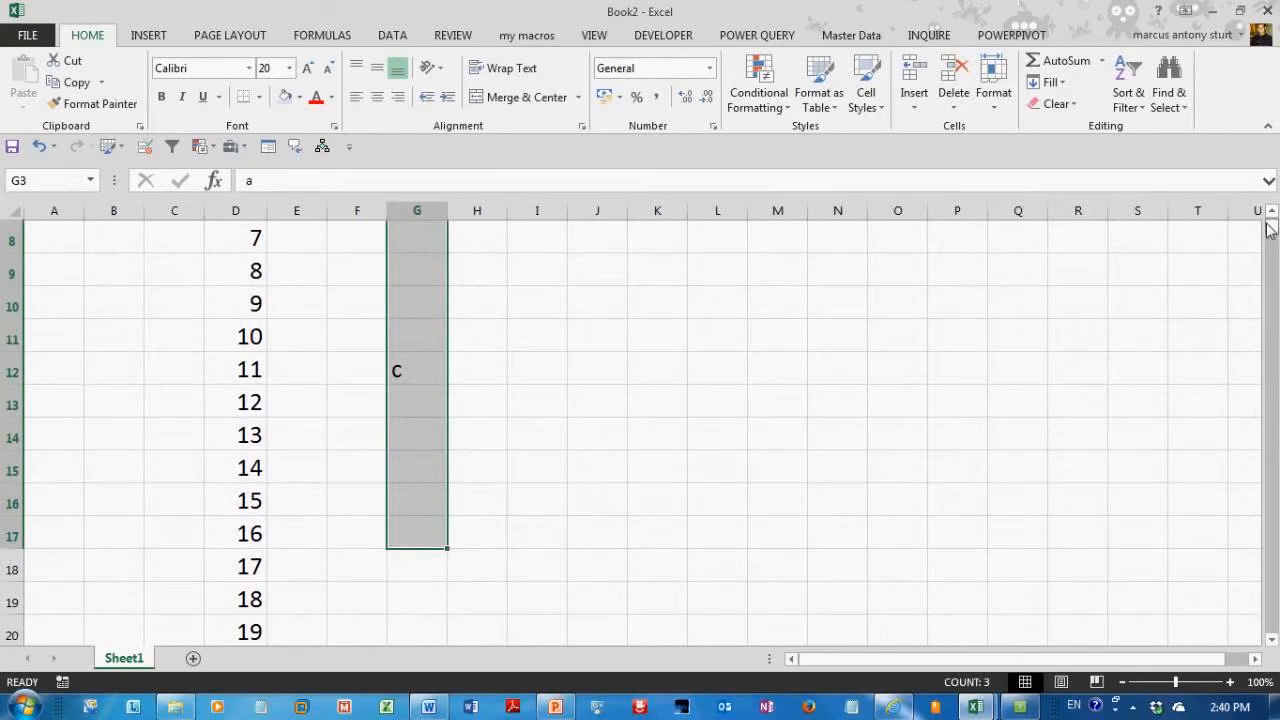
{"action": "left_click_drag", "start_coordinate": [1270, 230], "coordinate": [1270, 218]}
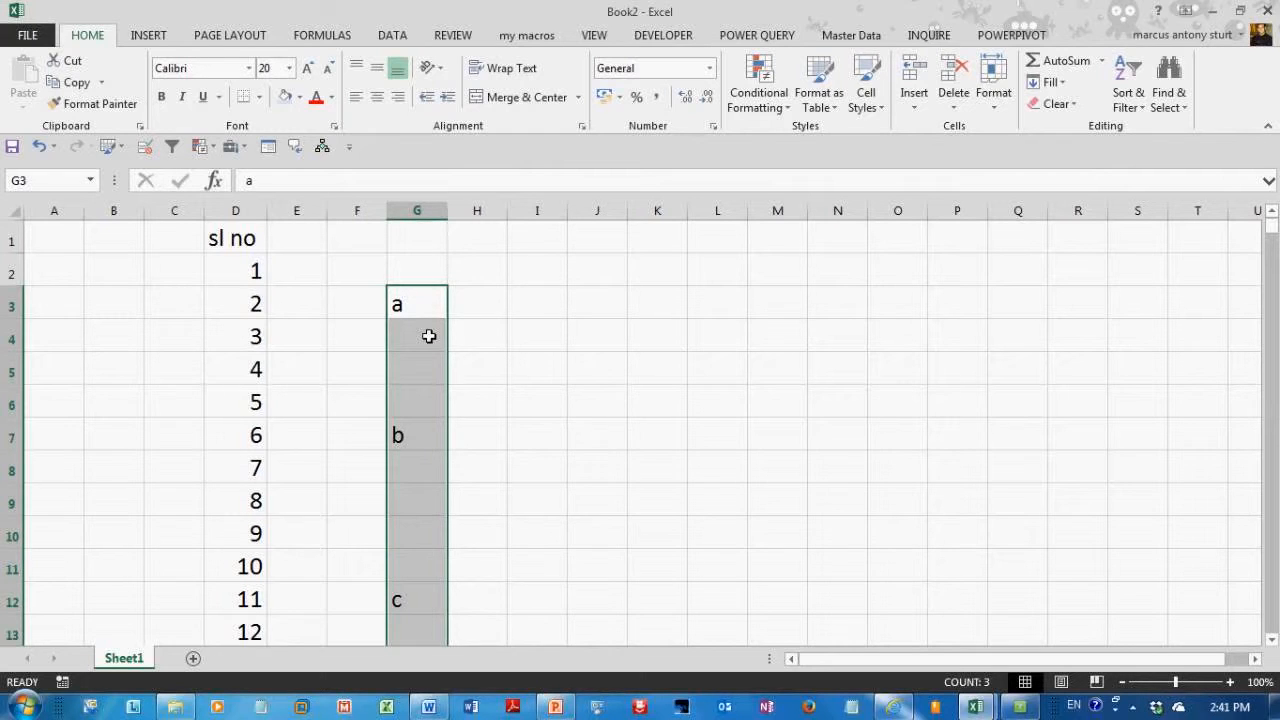
{"action": "left_click", "coordinate": [429, 317]}
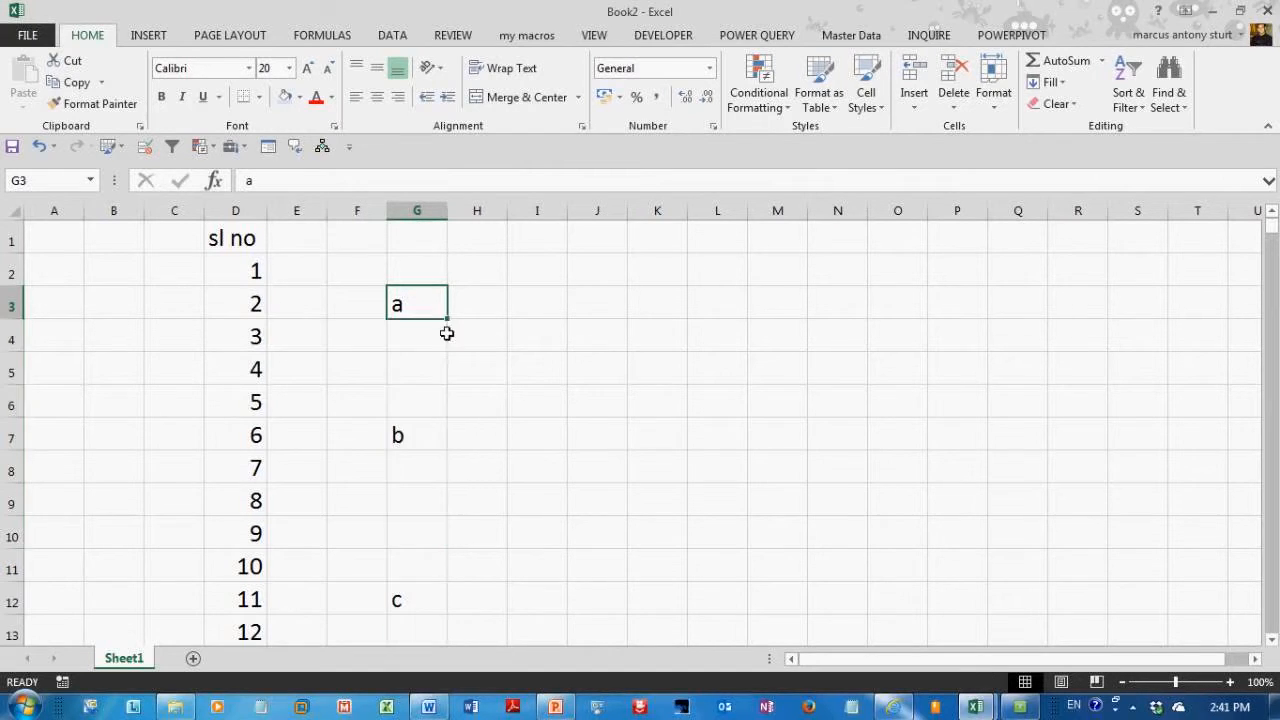
{"action": "left_click_drag", "start_coordinate": [451, 329], "coordinate": [444, 591]}
{"action": "left_click", "coordinate": [446, 447]}
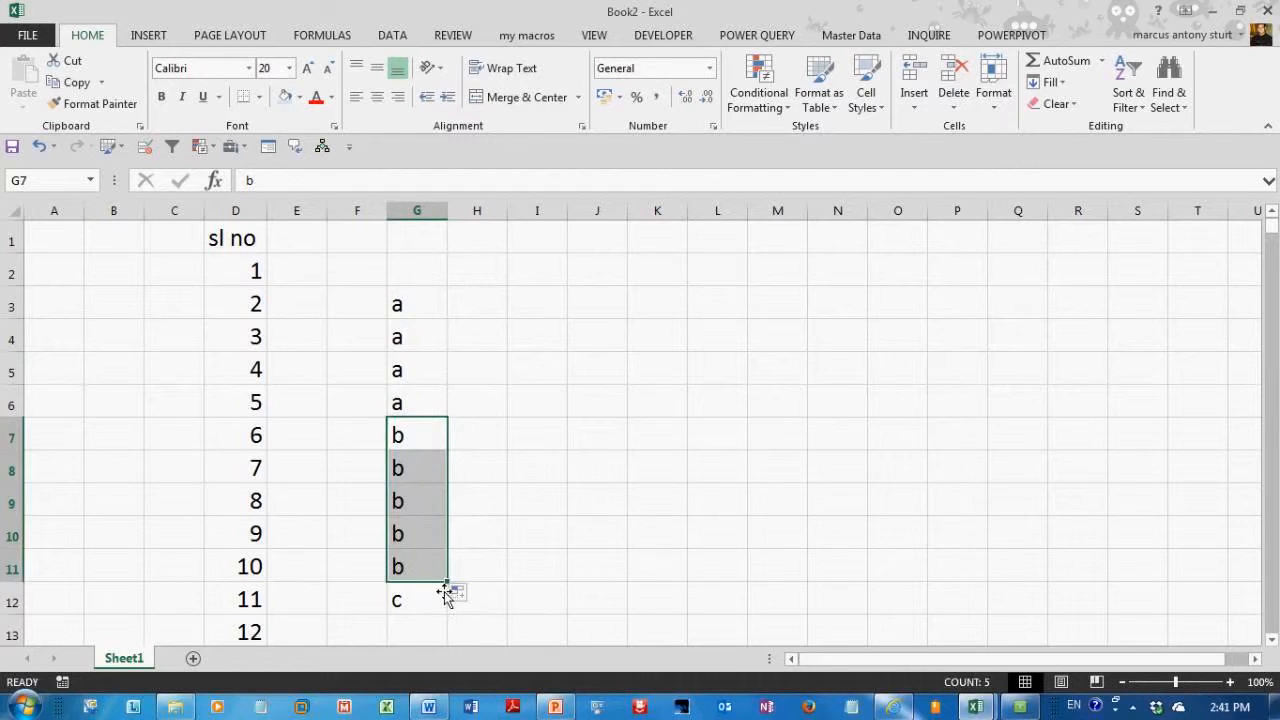
{"action": "key", "text": "ctrl+z"}
{"action": "key", "text": "ctrl+z"}
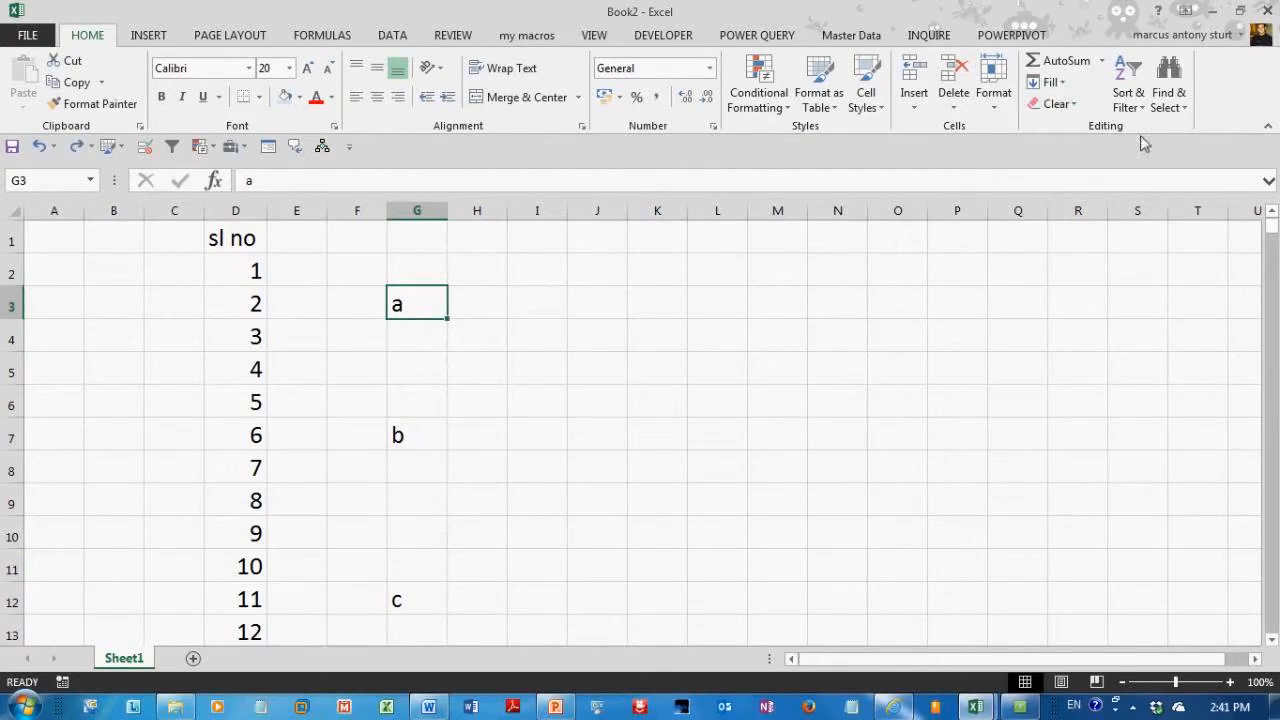
- Examine the Go To Special options by way of the Go To dialog, and close it without selecting anything
{"action": "left_click", "coordinate": [1168, 92]}
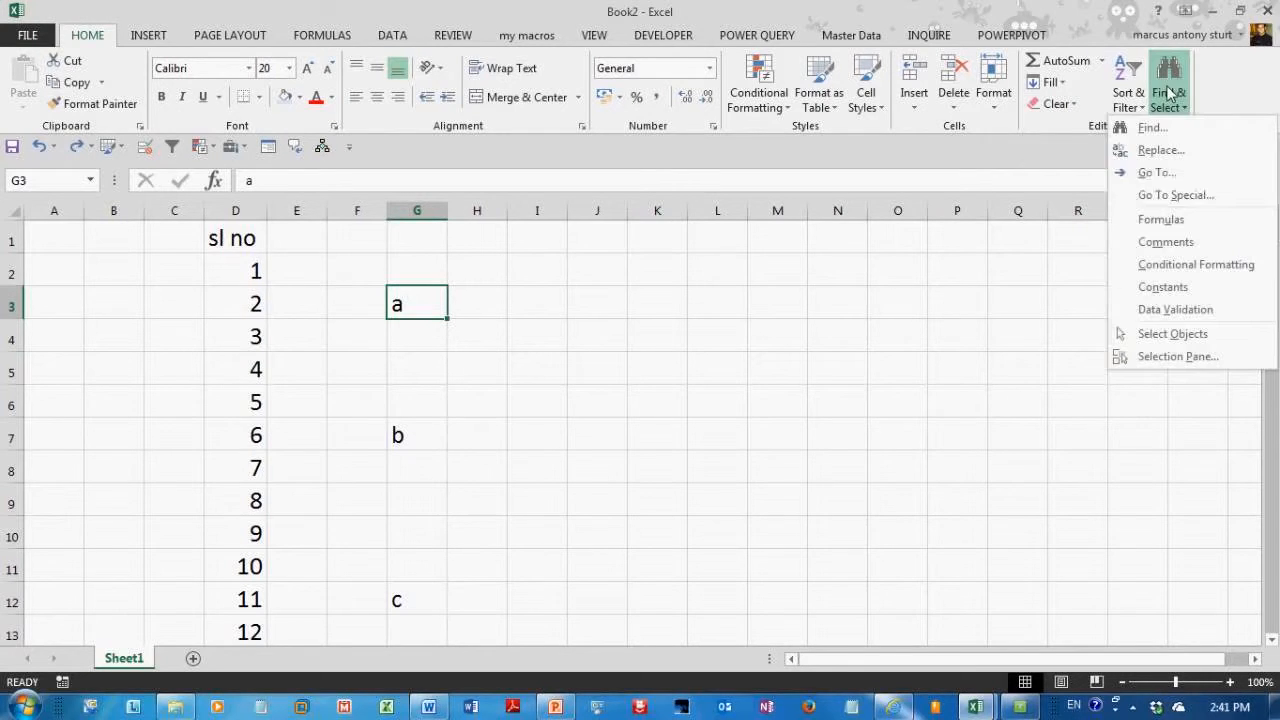
{"action": "left_click", "coordinate": [1166, 174]}
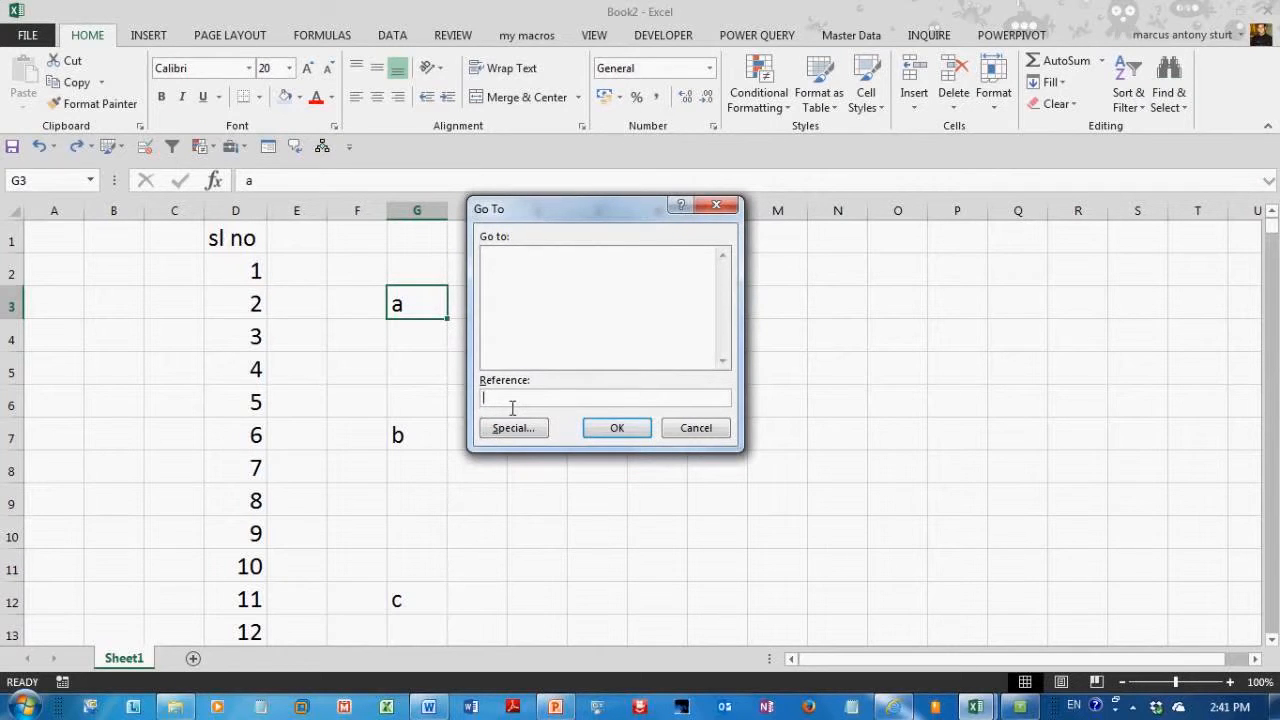
{"action": "left_click", "coordinate": [513, 430]}
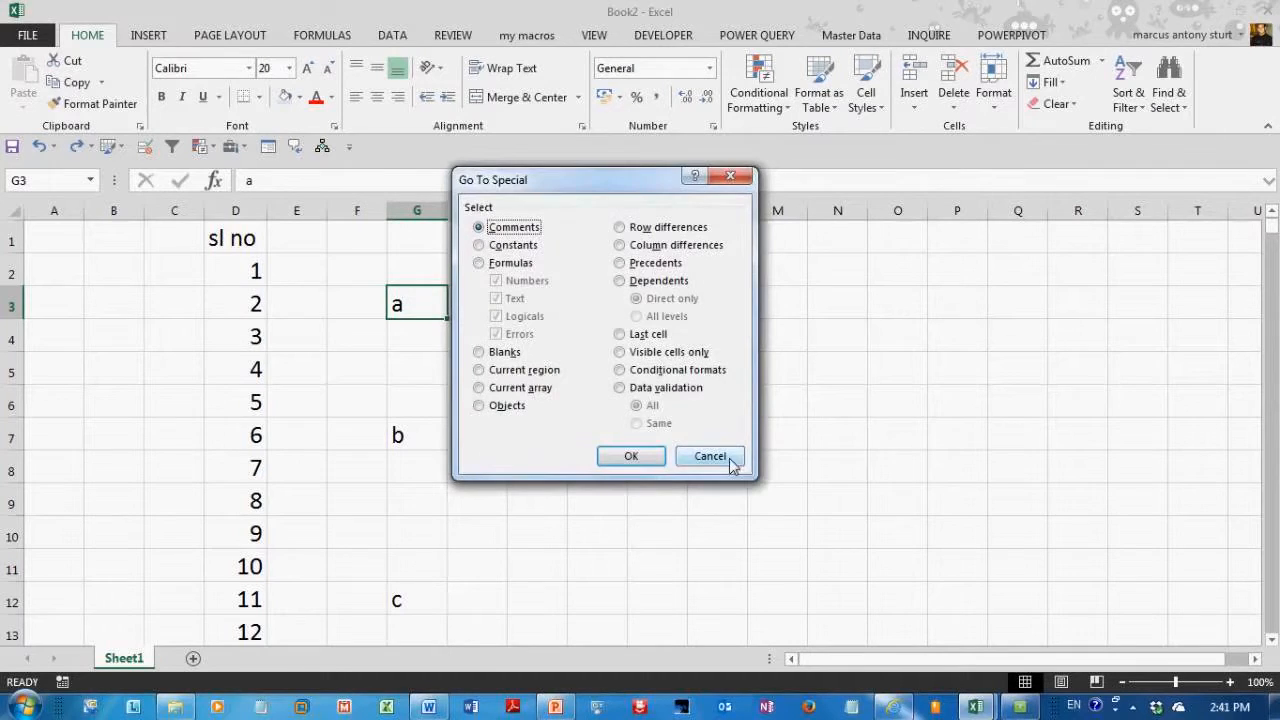
{"action": "left_click", "coordinate": [710, 457]}
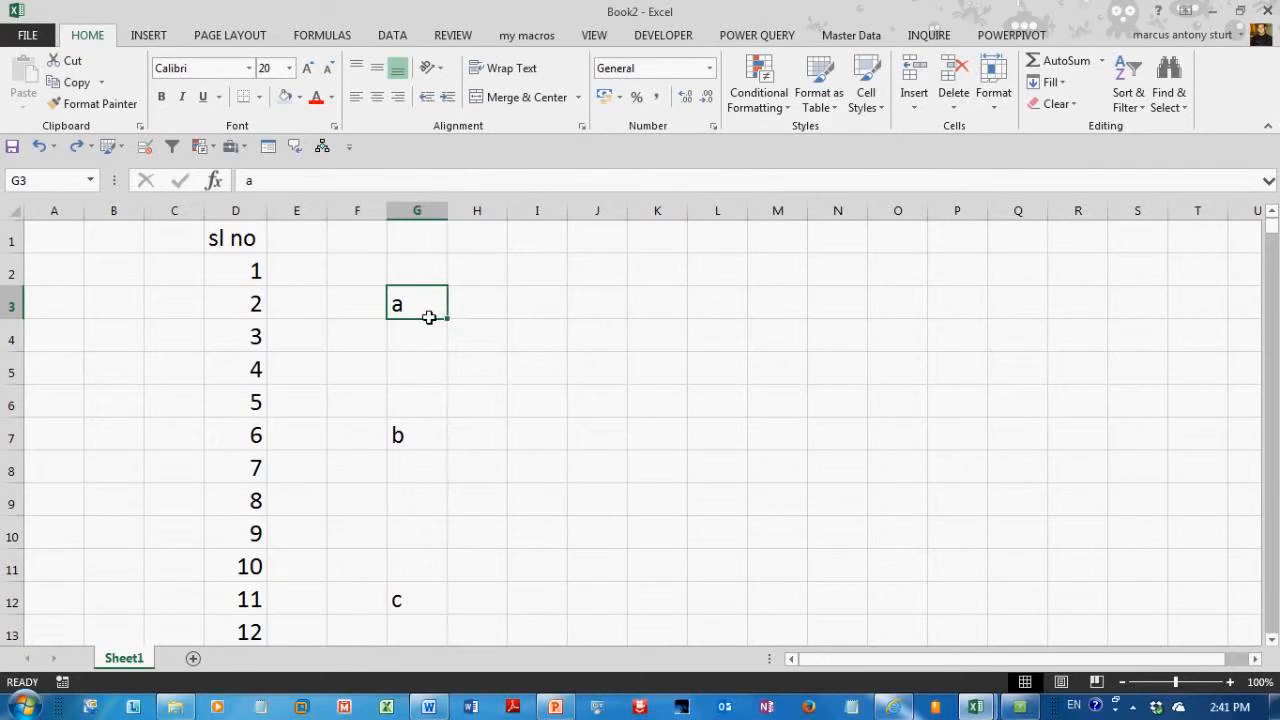
- Select only the blank cells within G3:G17 using Go To Special with the Blanks option
{"action": "left_click_drag", "start_coordinate": [428, 317], "coordinate": [423, 523]}
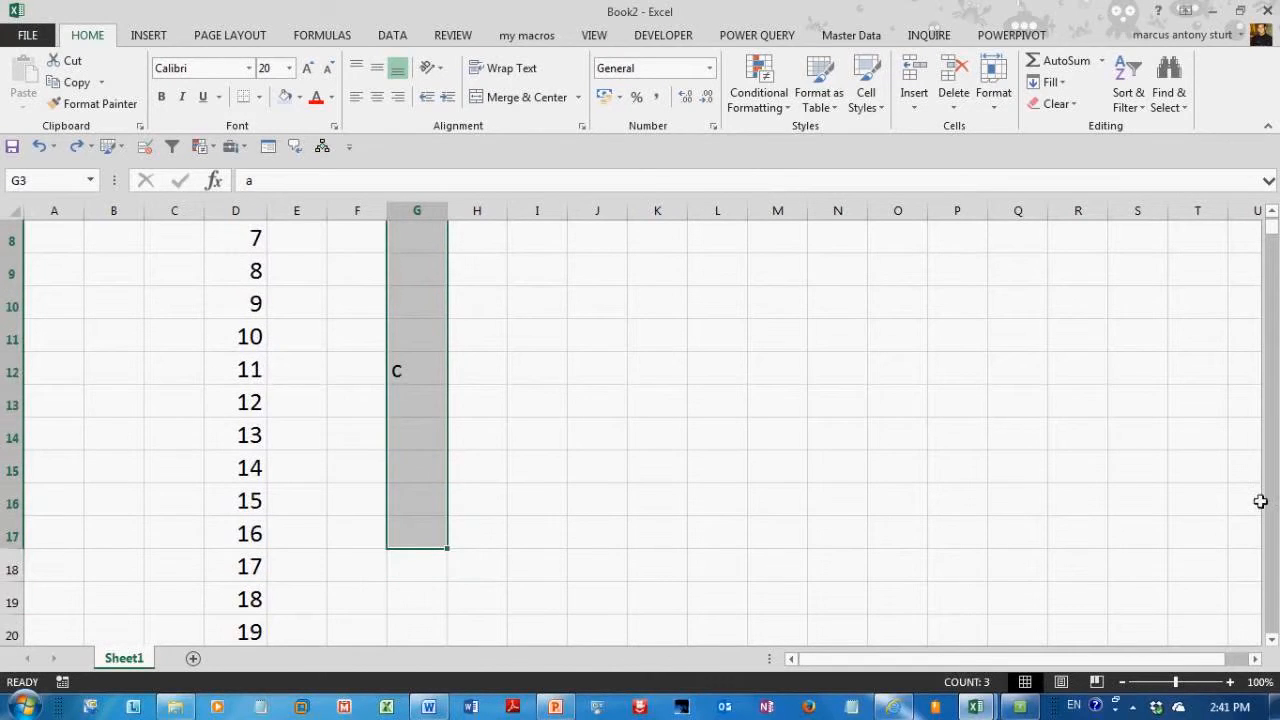
{"action": "scroll", "coordinate": [1270, 228], "scroll_direction": "up", "scroll_amount": 3}
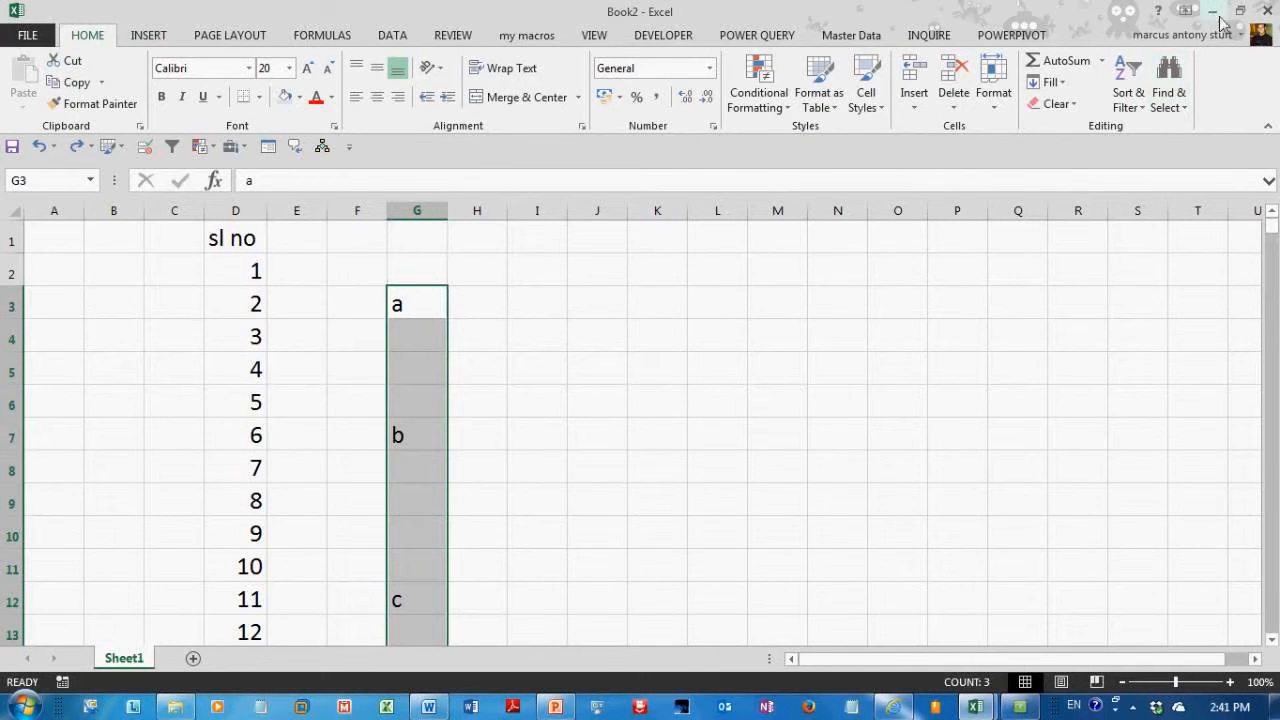
{"action": "left_click", "coordinate": [1170, 98]}
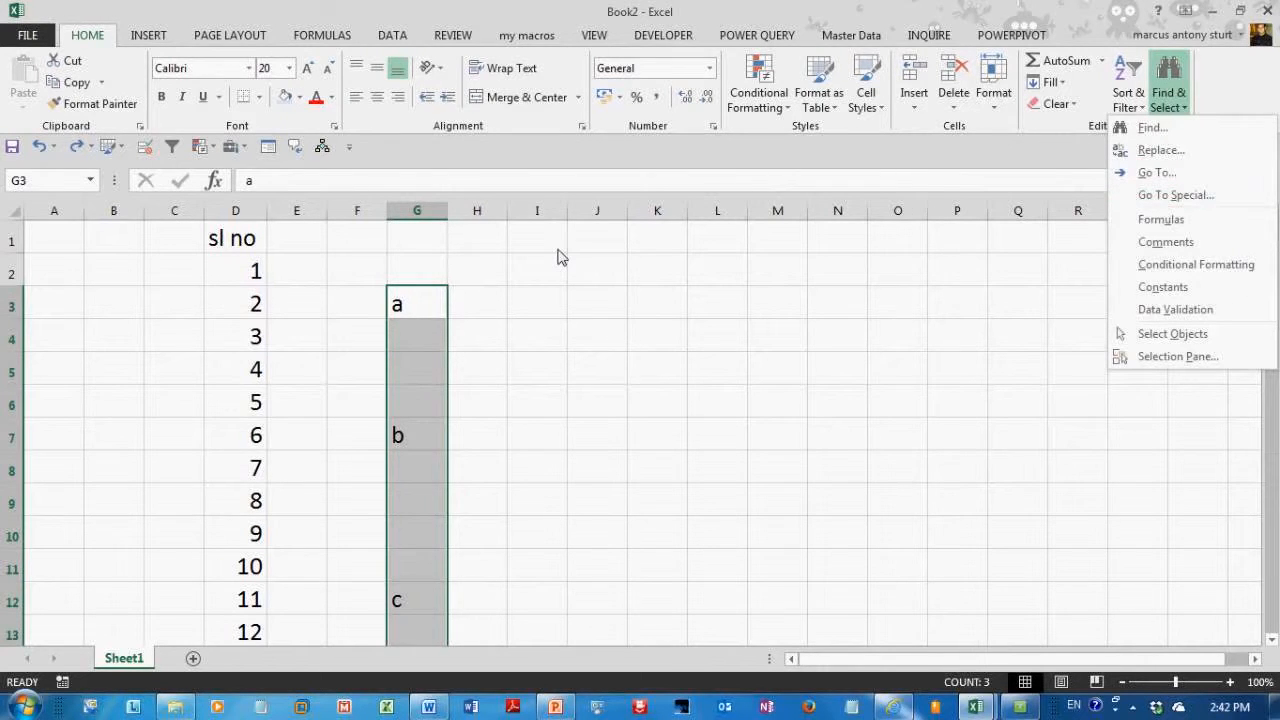
{"action": "left_click", "coordinate": [600, 271]}
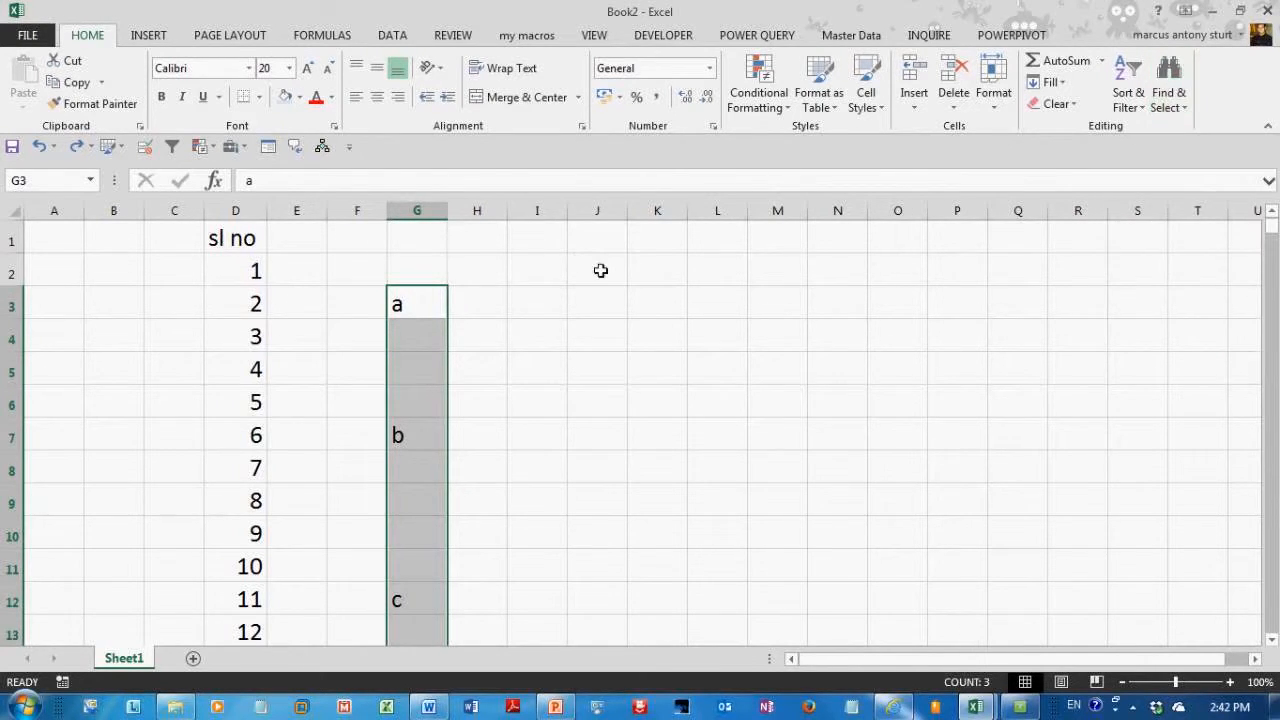
{"action": "key", "text": "F5"}
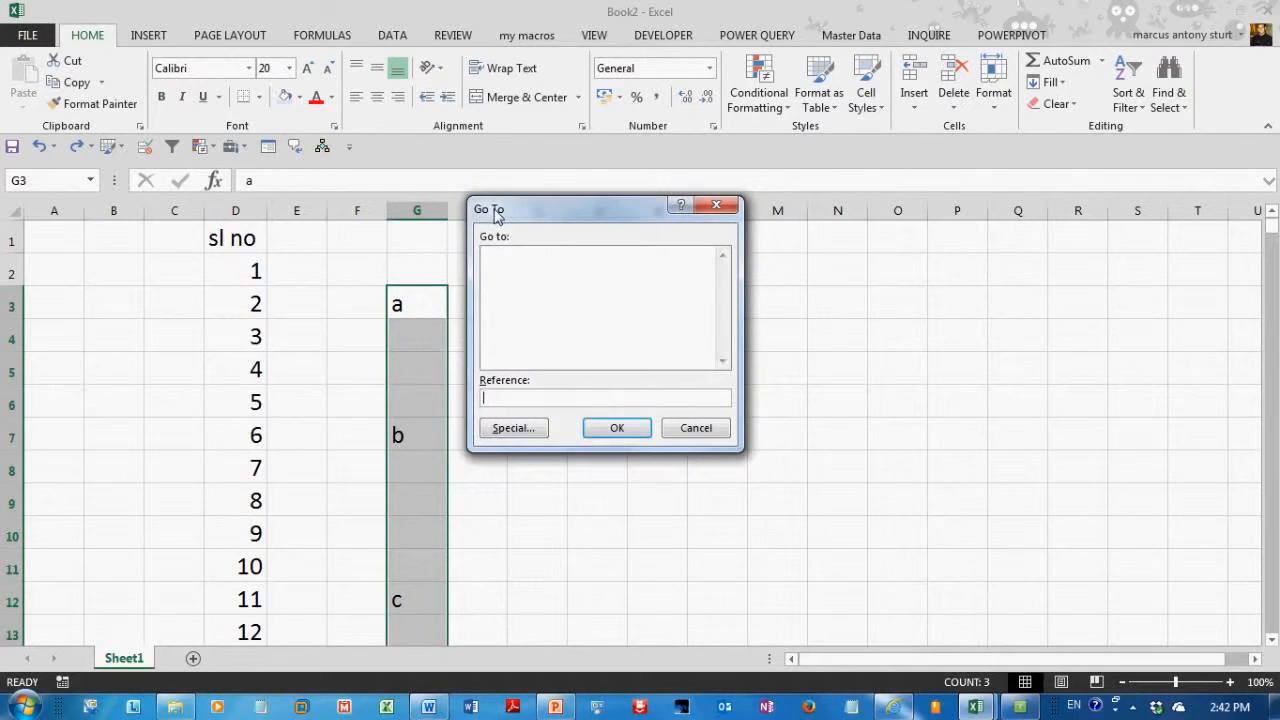
{"action": "left_click", "coordinate": [530, 430]}
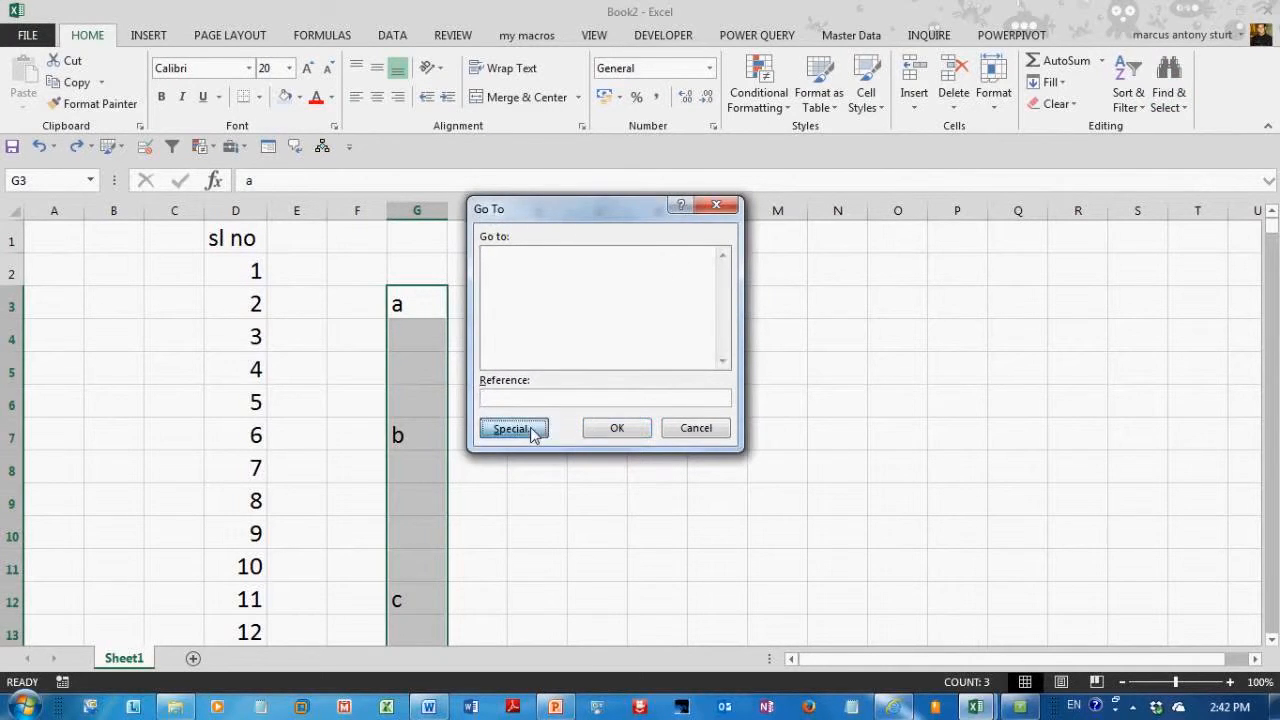
{"action": "left_click_drag", "start_coordinate": [586, 180], "coordinate": [686, 156]}
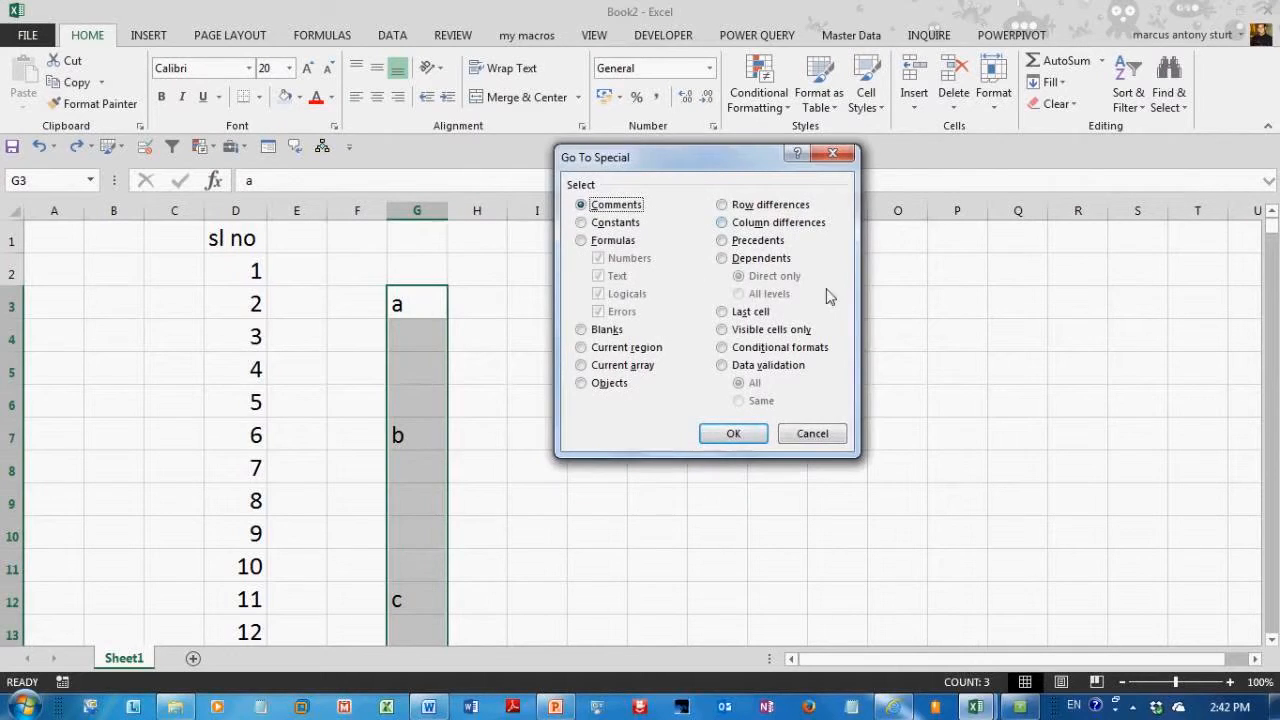
{"action": "left_click", "coordinate": [604, 330]}
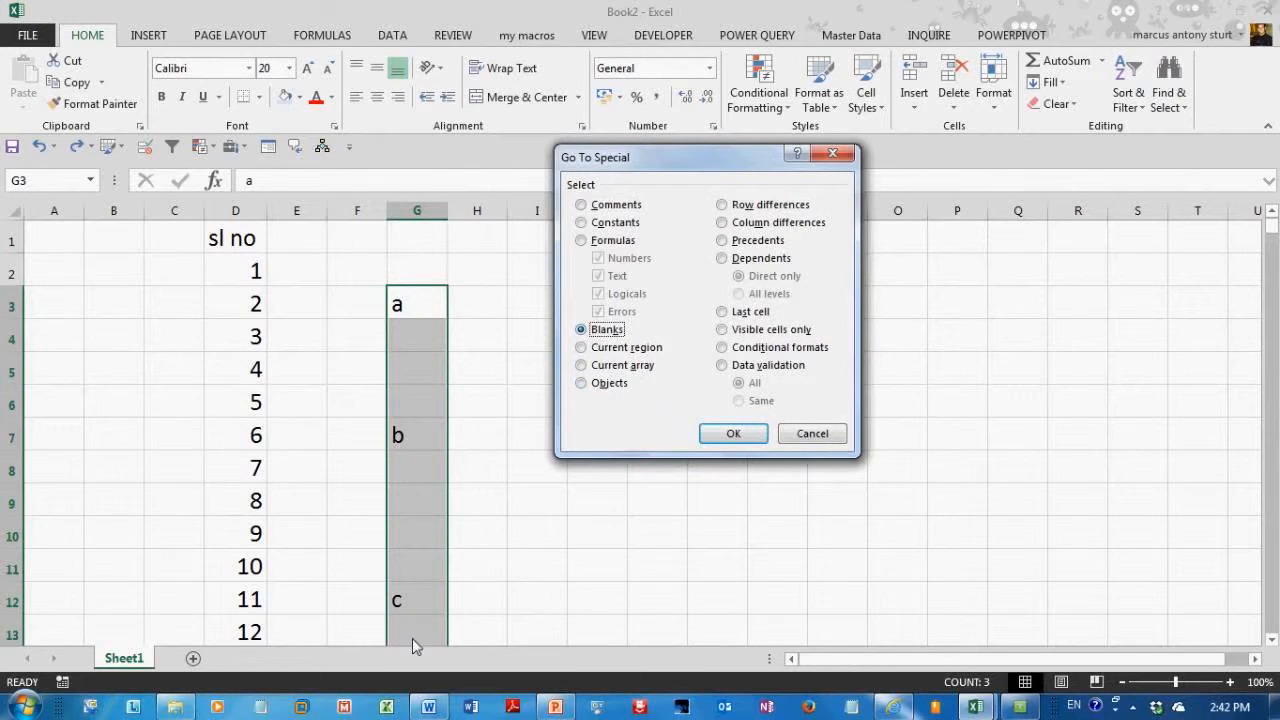
{"action": "left_click", "coordinate": [728, 438]}
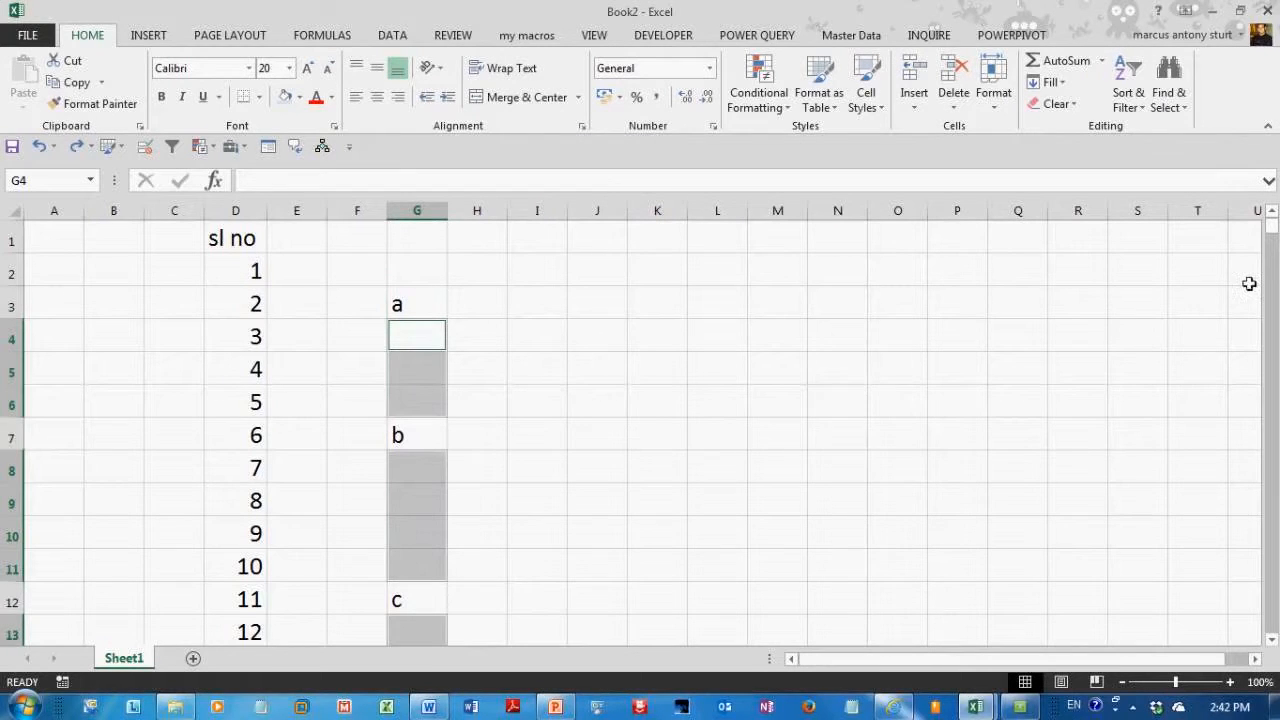
- Fill all the selected blank cells at once with a formula referring to the cell above, =G3 in G4
{"action": "left_click_drag", "start_coordinate": [1269, 231], "coordinate": [1269, 229]}
{"action": "type", "text": "="}
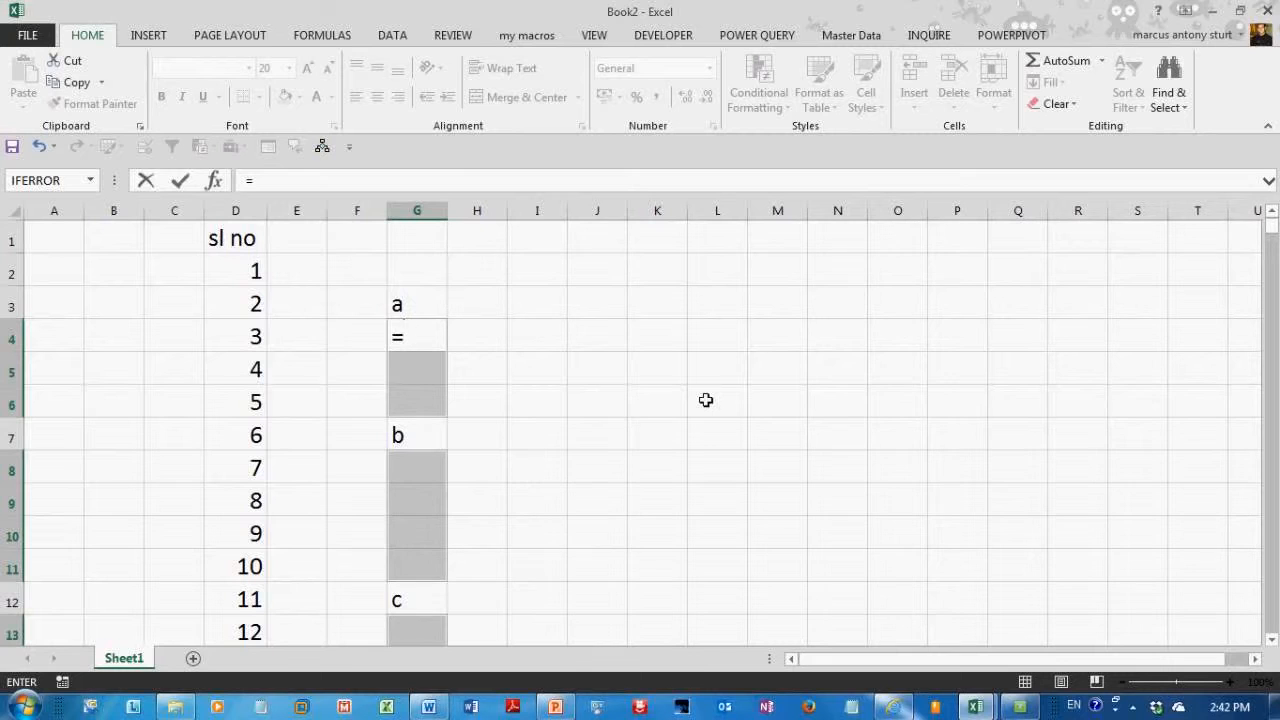
{"action": "key", "text": "Up"}
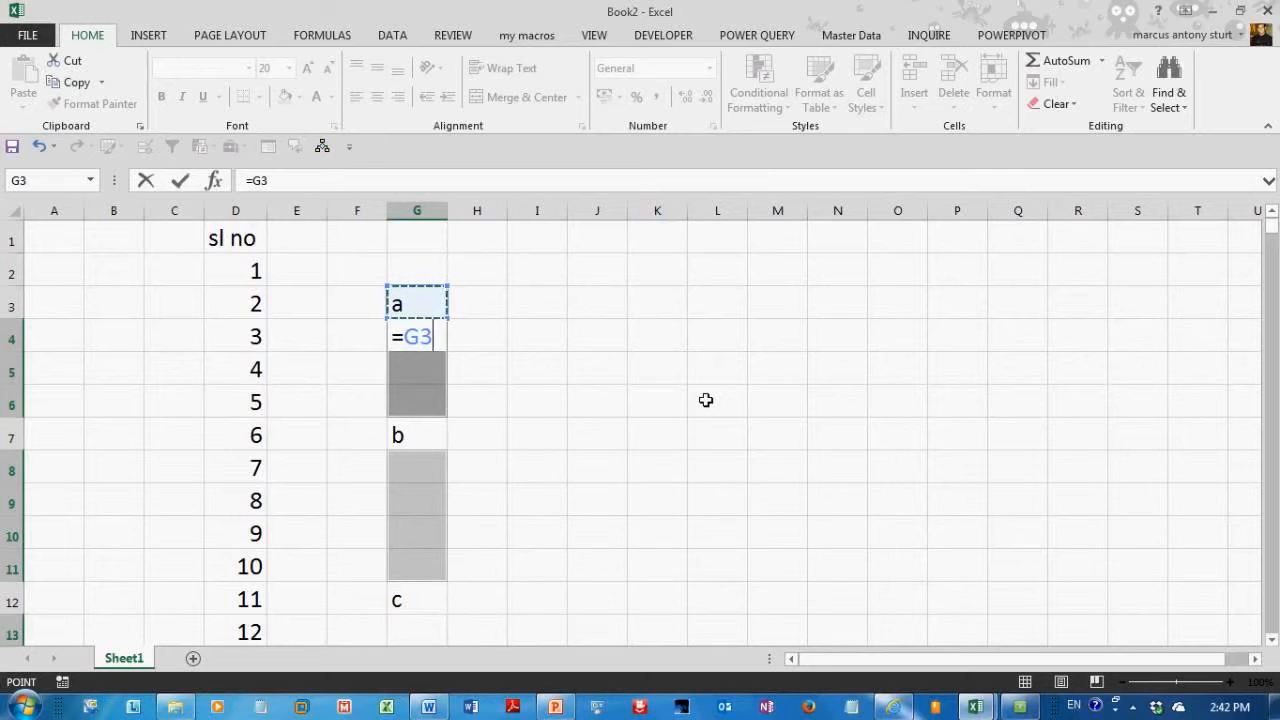
{"action": "key", "text": "ctrl+Return"}
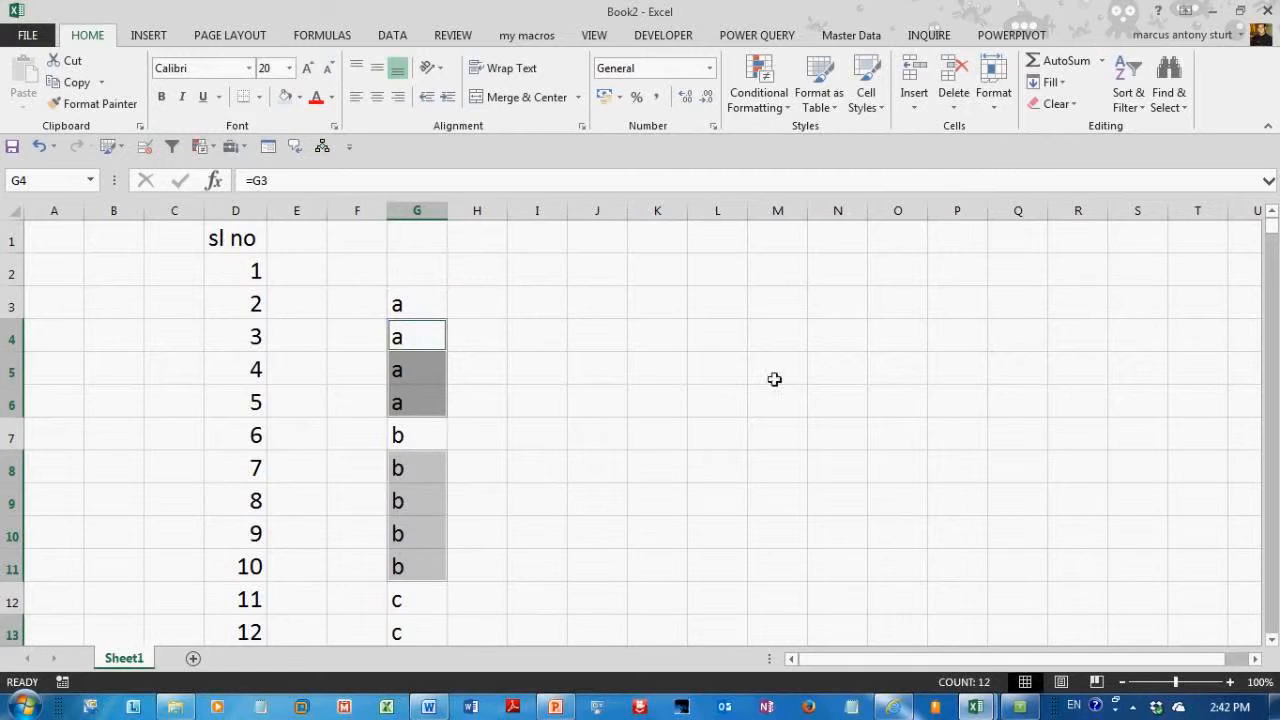
- Check the filled values in column G from G3 down to G17
{"action": "left_click_drag", "start_coordinate": [1272, 233], "coordinate": [1272, 232]}
{"action": "left_click_drag", "start_coordinate": [439, 481], "coordinate": [438, 560]}
{"action": "left_click", "coordinate": [429, 437]}
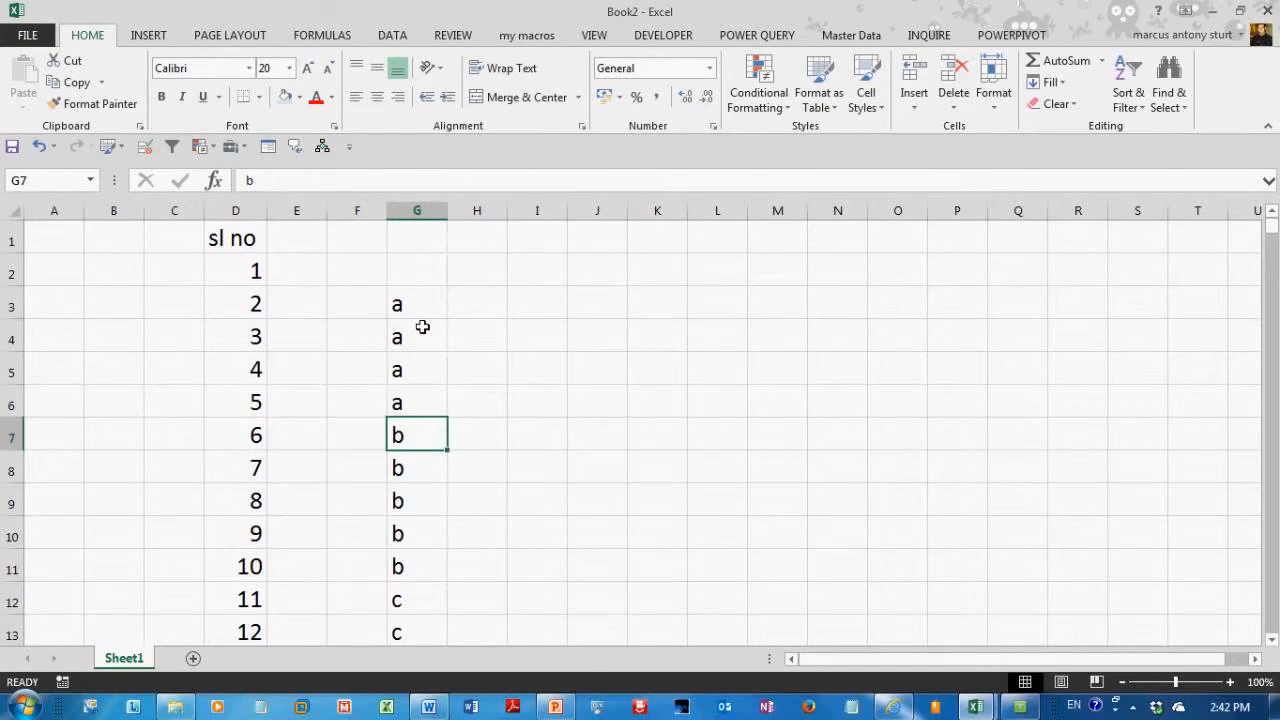
{"action": "key", "text": "Up"}
{"action": "key", "text": "Up"}
{"action": "key", "text": "Up"}
{"action": "key", "text": "Up"}
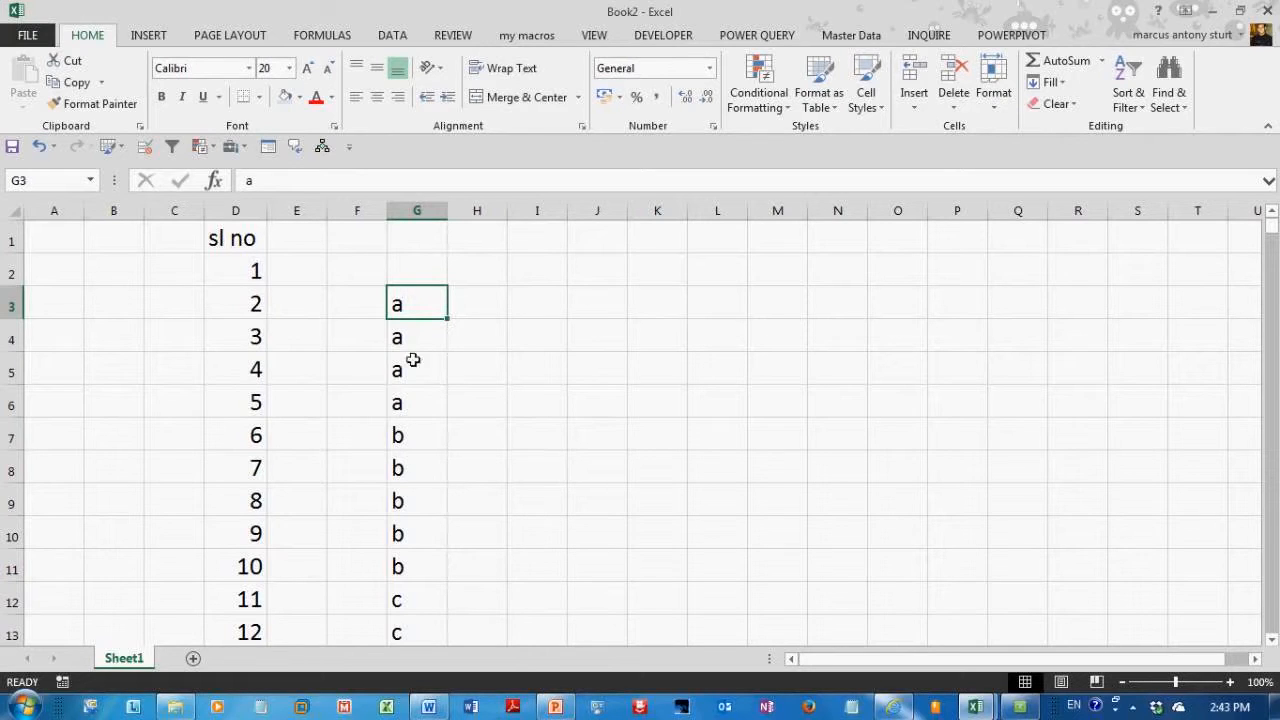
{"action": "left_click_drag", "start_coordinate": [419, 336], "coordinate": [400, 568]}
{"action": "left_click", "coordinate": [400, 568]}
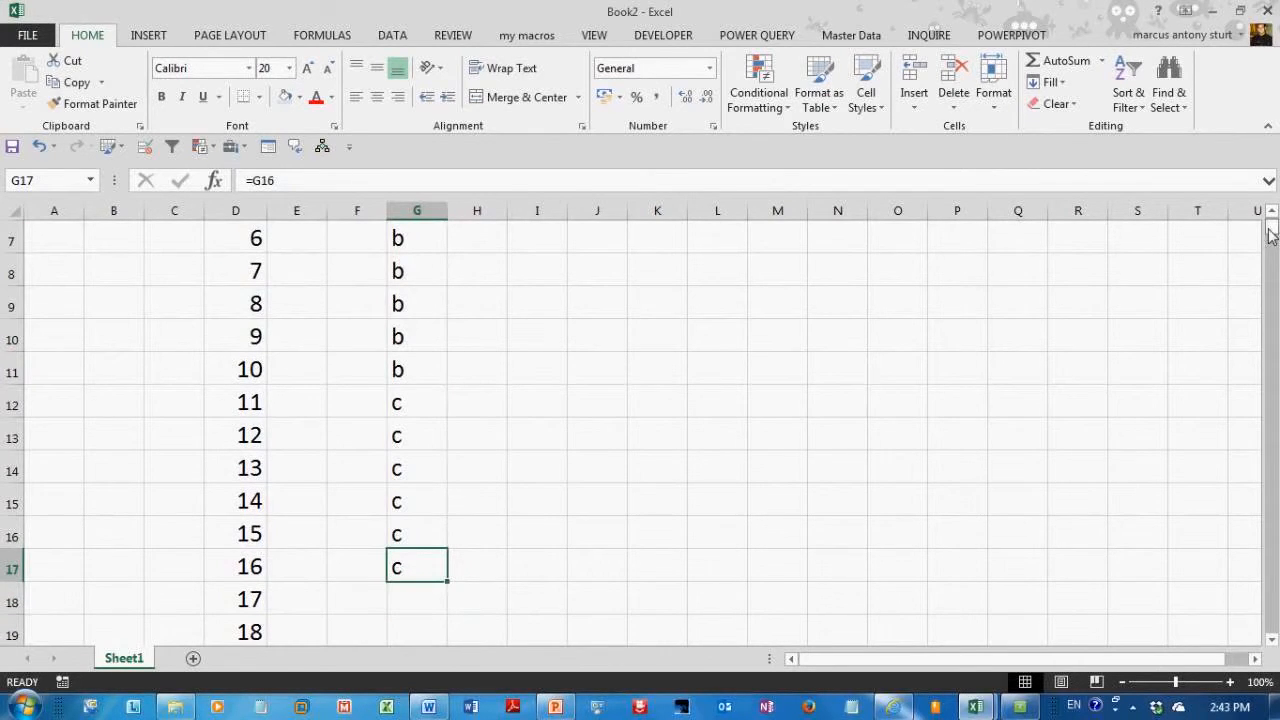
- Delete the letters filled in column G, keeping the serial numbers in column D
{"action": "scroll", "coordinate": [56, 266], "scroll_direction": "up", "scroll_amount": 2}
{"action": "left_click_drag", "start_coordinate": [240, 245], "coordinate": [397, 551]}
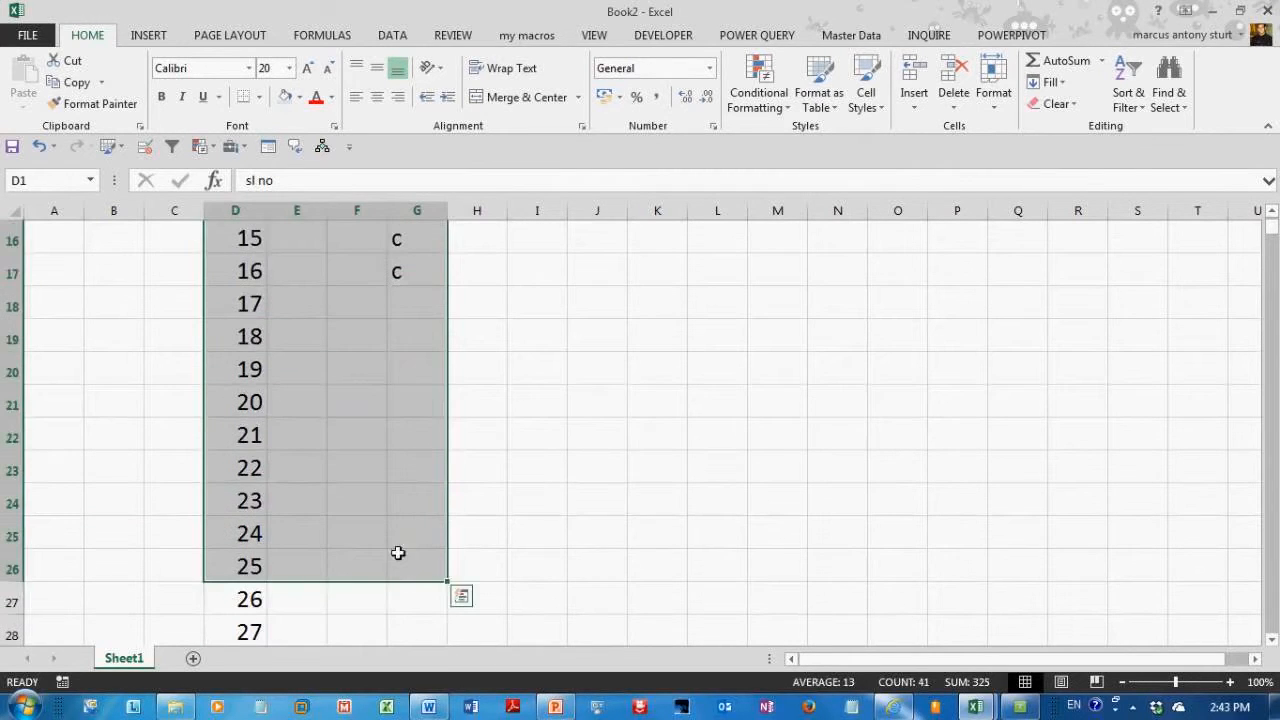
{"action": "left_click", "coordinate": [512, 418]}
{"action": "left_click_drag", "start_coordinate": [420, 272], "coordinate": [411, 248]}
{"action": "key", "text": "Delete"}
{"action": "left_click", "coordinate": [410, 249]}
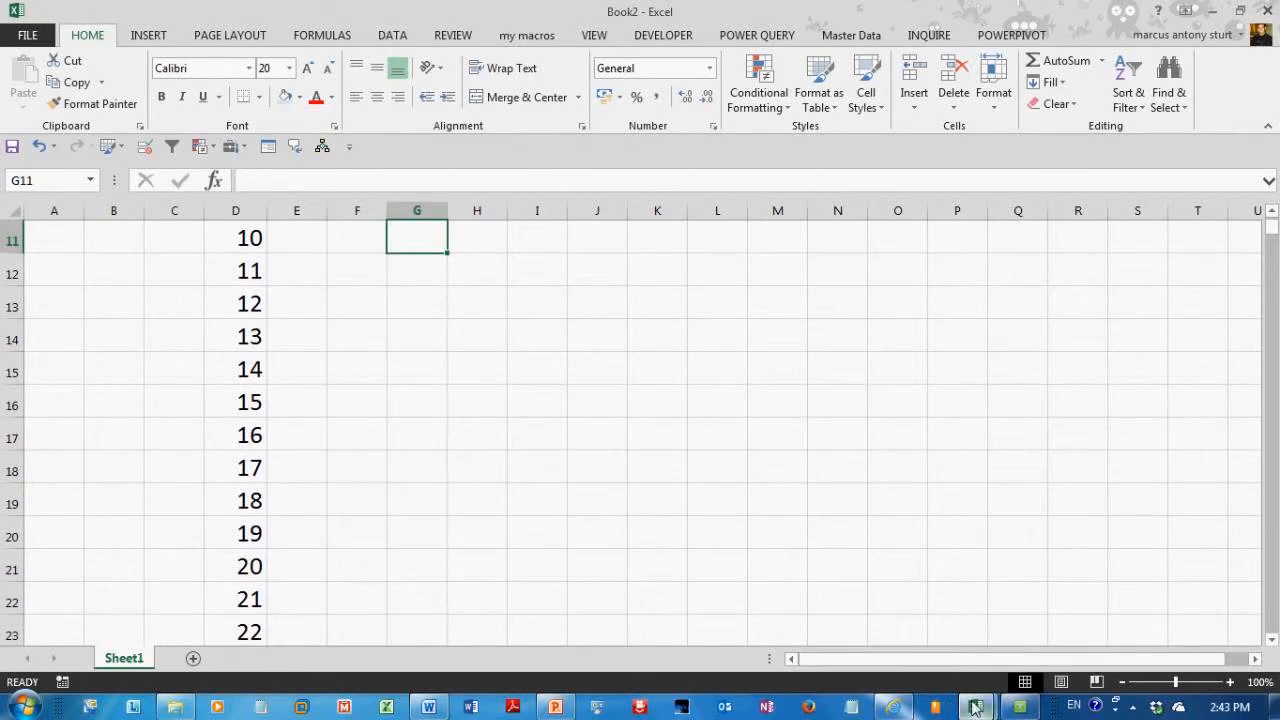
- Switch to the course outline in Word and select the Fill Series topic under Day1
{"action": "left_click", "coordinate": [428, 709]}
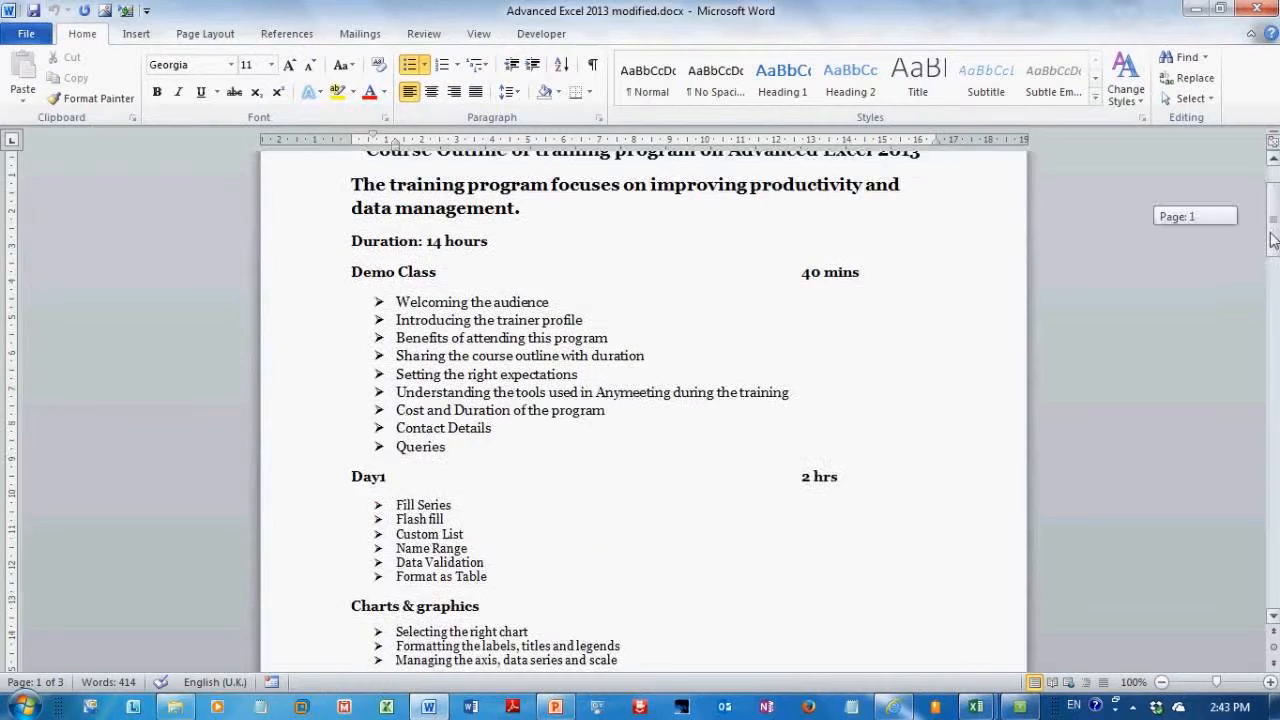
{"action": "left_click_drag", "start_coordinate": [455, 481], "coordinate": [395, 489]}
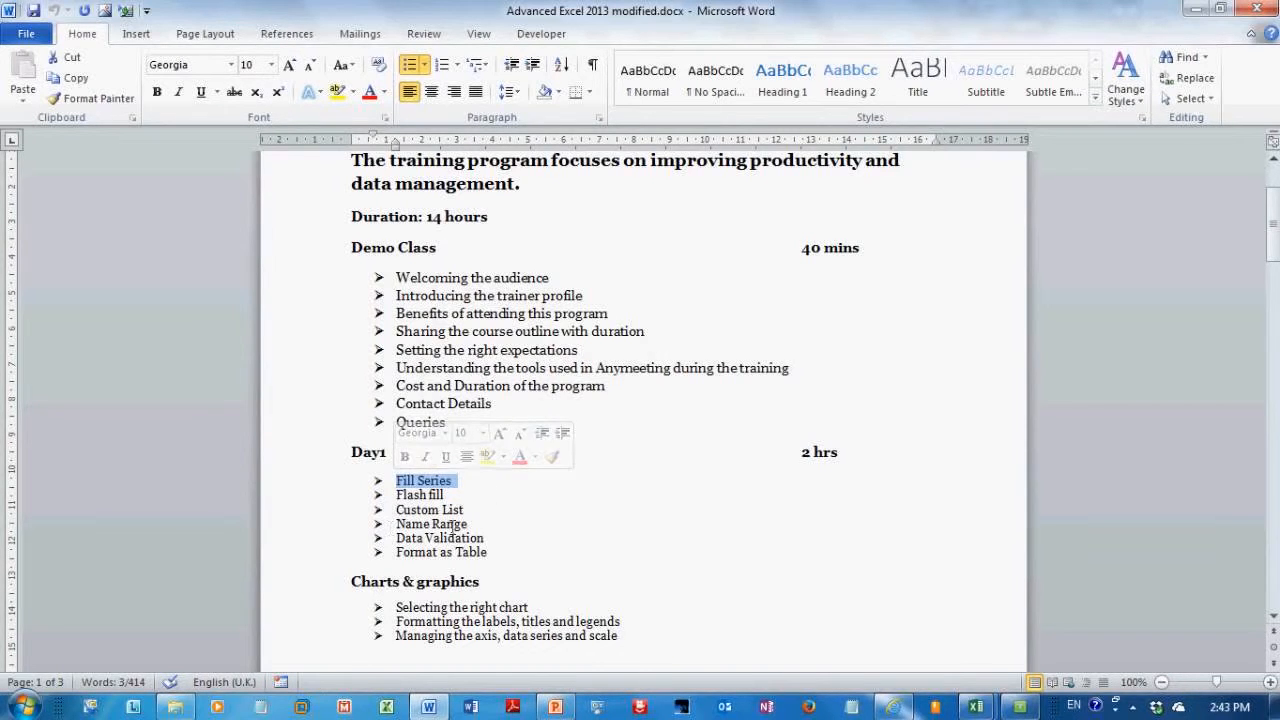
- Highlight the Name Range topic and the Format as Table topic under Day1 in the course outline
{"action": "left_click_drag", "start_coordinate": [466, 510], "coordinate": [397, 526]}
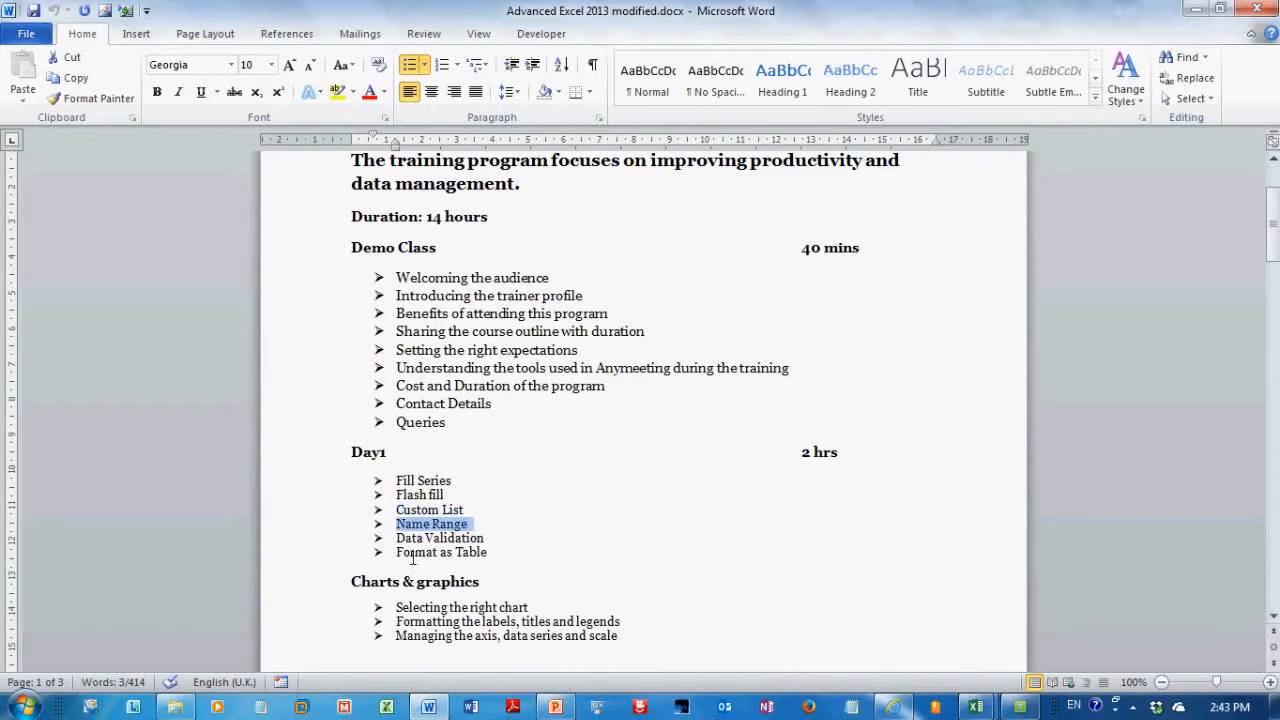
{"action": "mouse_move", "coordinate": [488, 538]}
{"action": "left_mouse_down"}
{"action": "mouse_move", "coordinate": [397, 540]}
{"action": "mouse_move", "coordinate": [392, 556]}
{"action": "mouse_move", "coordinate": [488, 560]}
{"action": "left_mouse_up"}
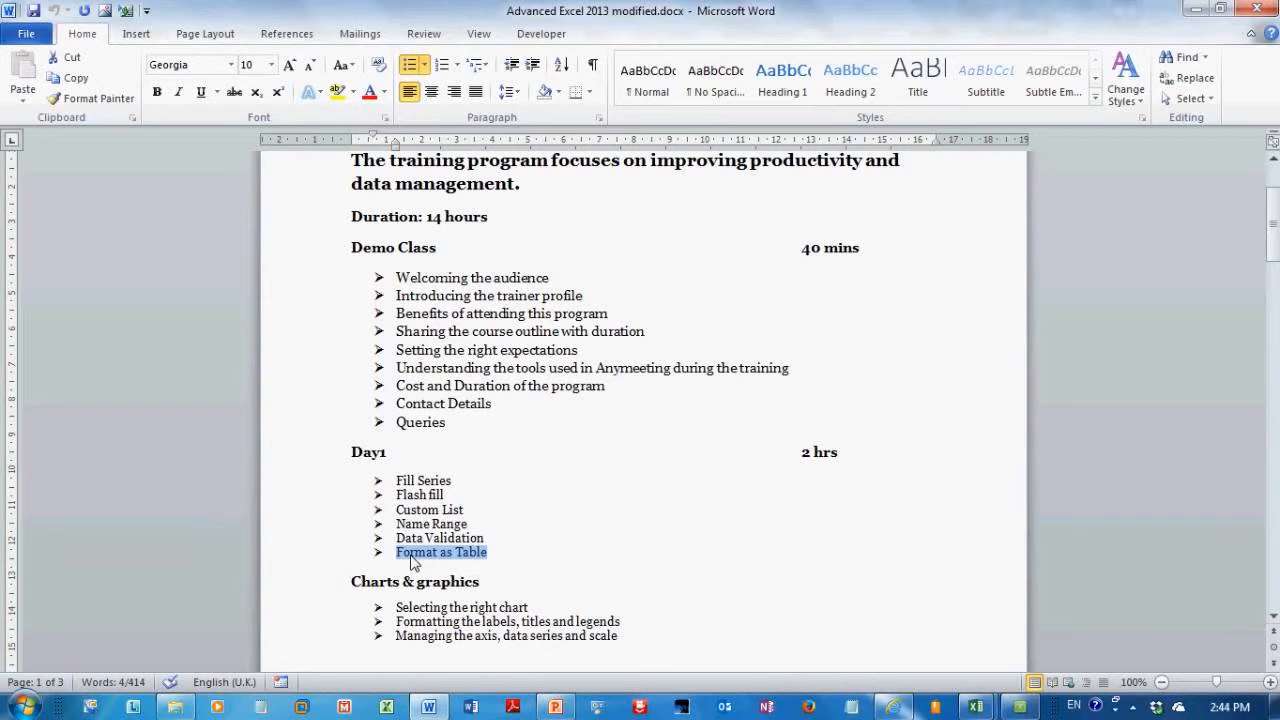
- Switch to the Book2 workbook in Excel and clear all the contents of Sheet1
{"action": "left_click", "coordinate": [978, 708]}
{"action": "left_click", "coordinate": [1078, 612]}
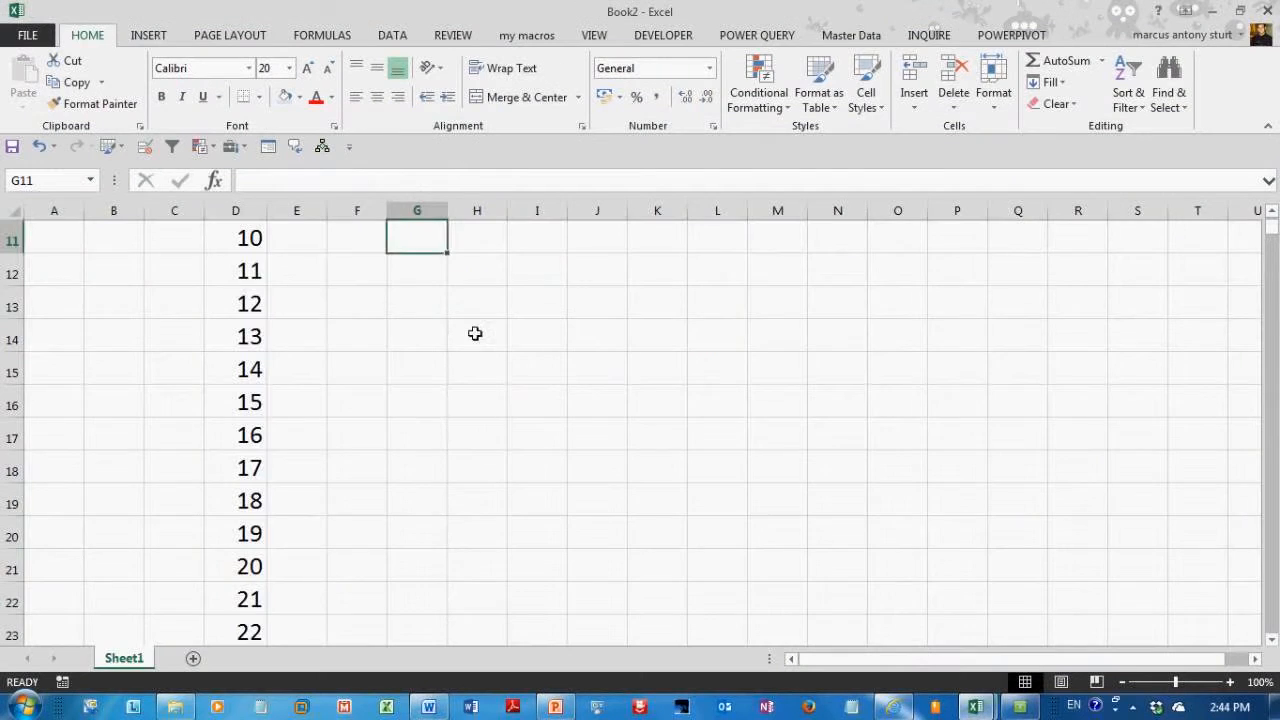
{"action": "key", "text": "ctrl+a"}
{"action": "key", "text": "Delete"}
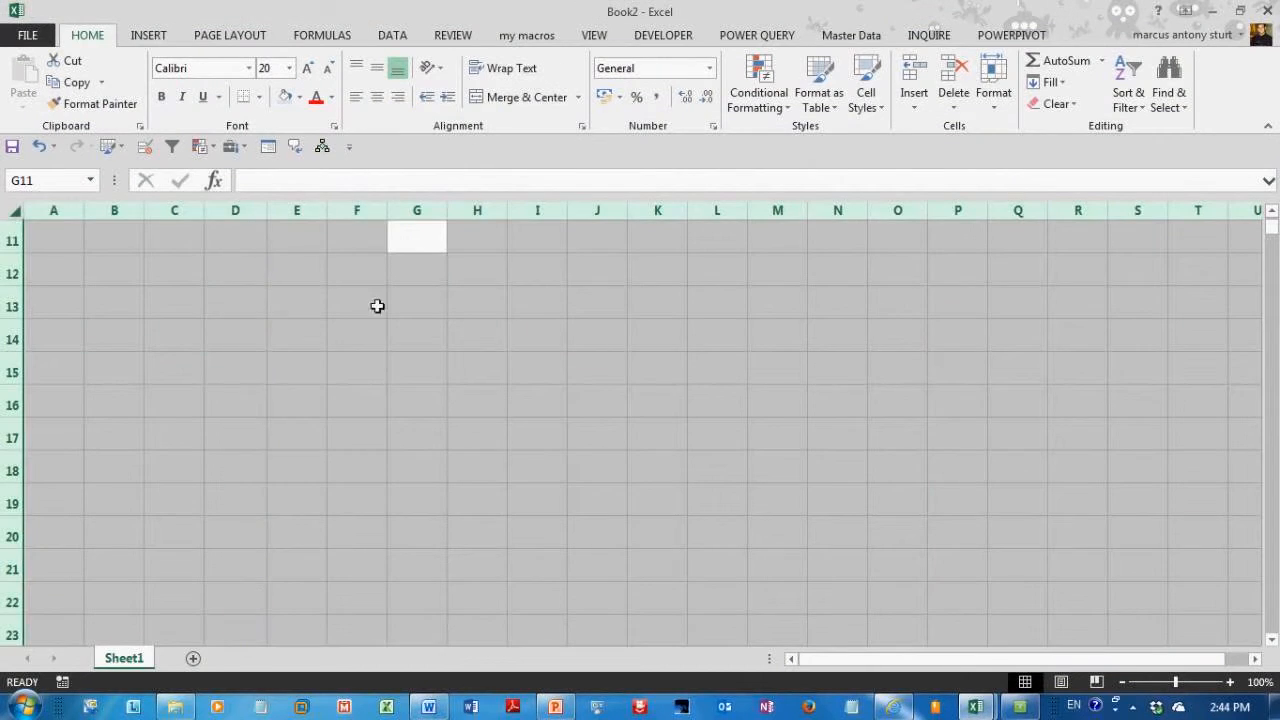
- Enter the headers Name in D12 and Qtr1 in E12, and fit column D to its contents
{"action": "left_click", "coordinate": [253, 270]}
{"action": "type", "text": "Name"}
{"action": "key", "text": "Tab"}
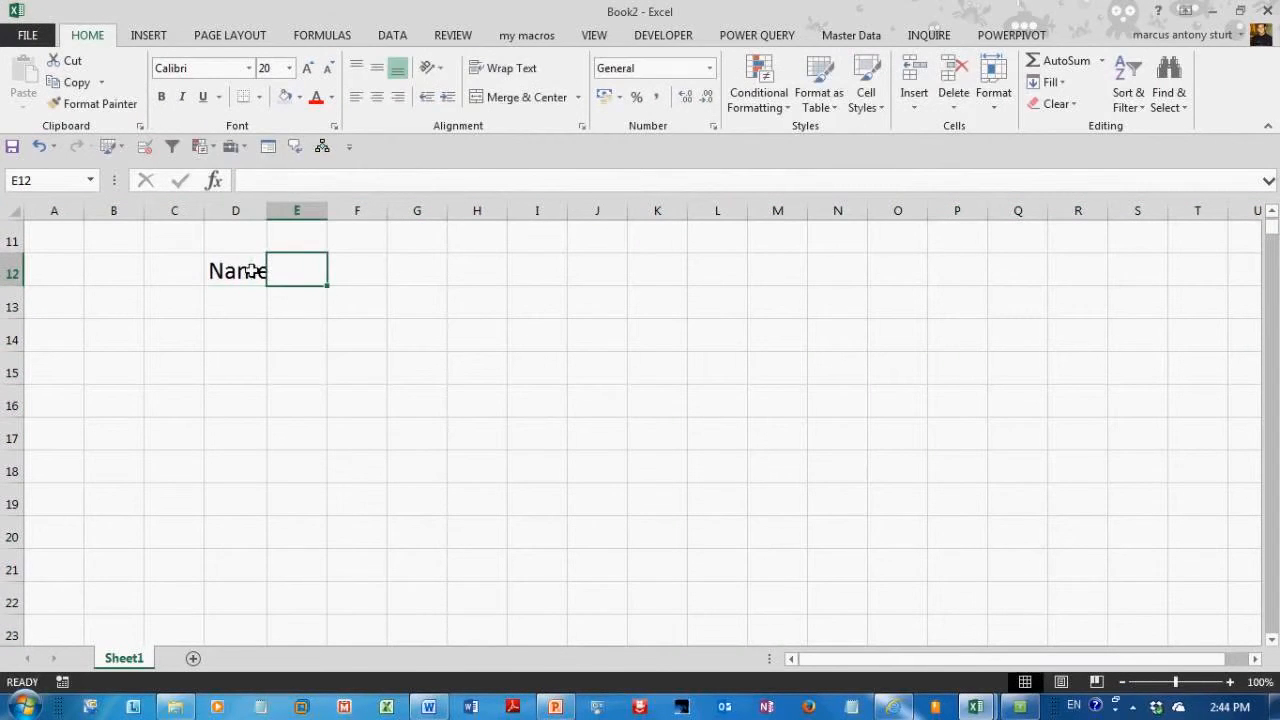
{"action": "type", "text": "Qtr"}
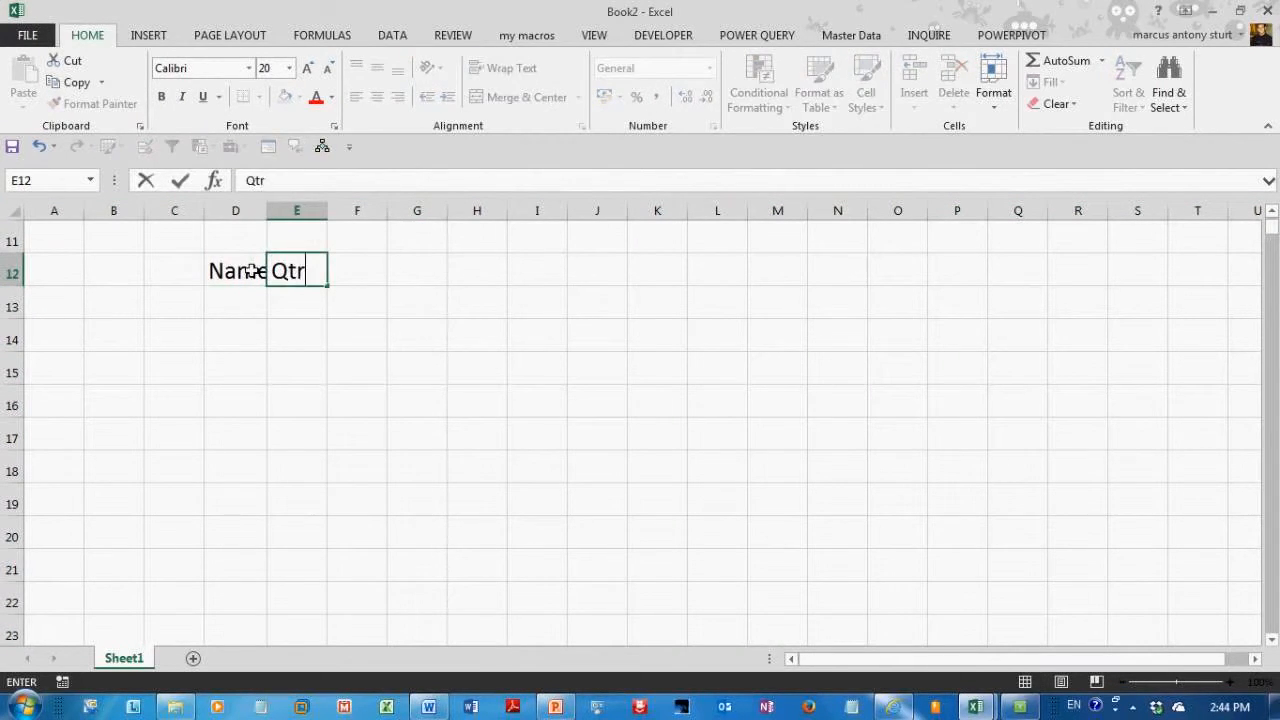
{"action": "type", "text": "1"}
{"action": "key", "text": "Return"}
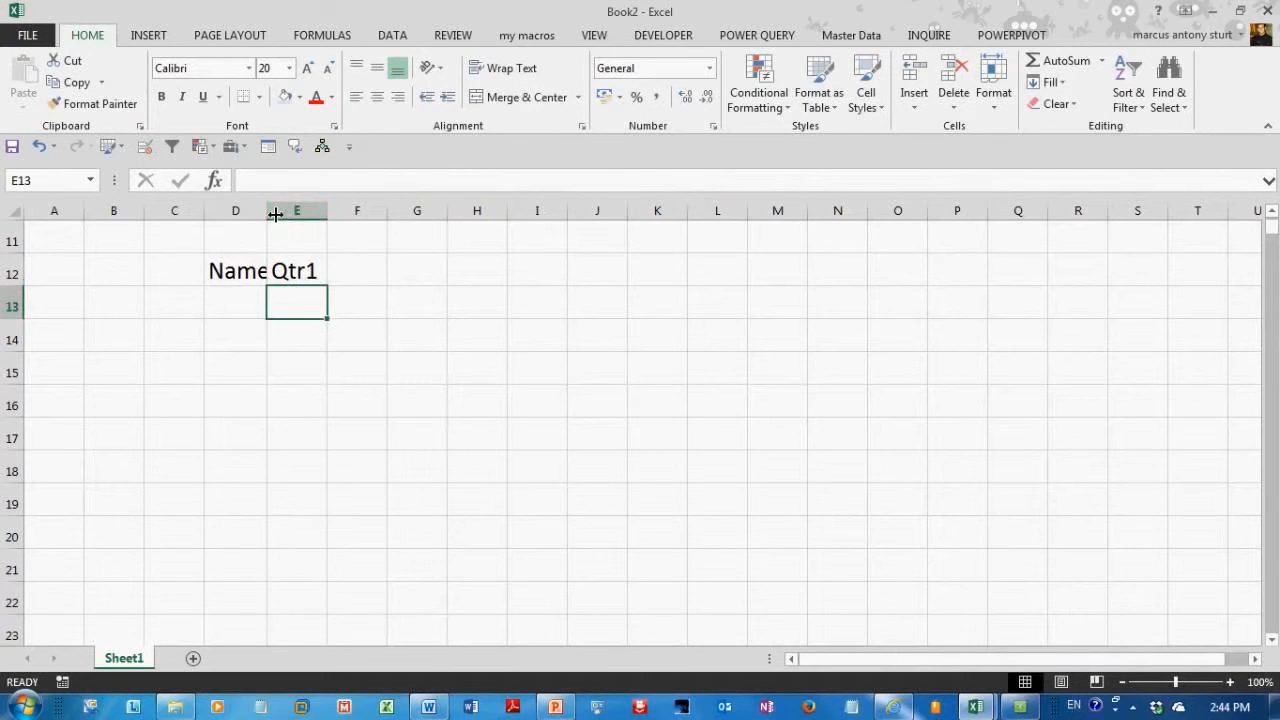
{"action": "double_click", "coordinate": [275, 214]}
- Enter the names a, b, c, d and e below the Name header in D13:D17
{"action": "left_click", "coordinate": [258, 304]}
{"action": "type", "text": "a"}
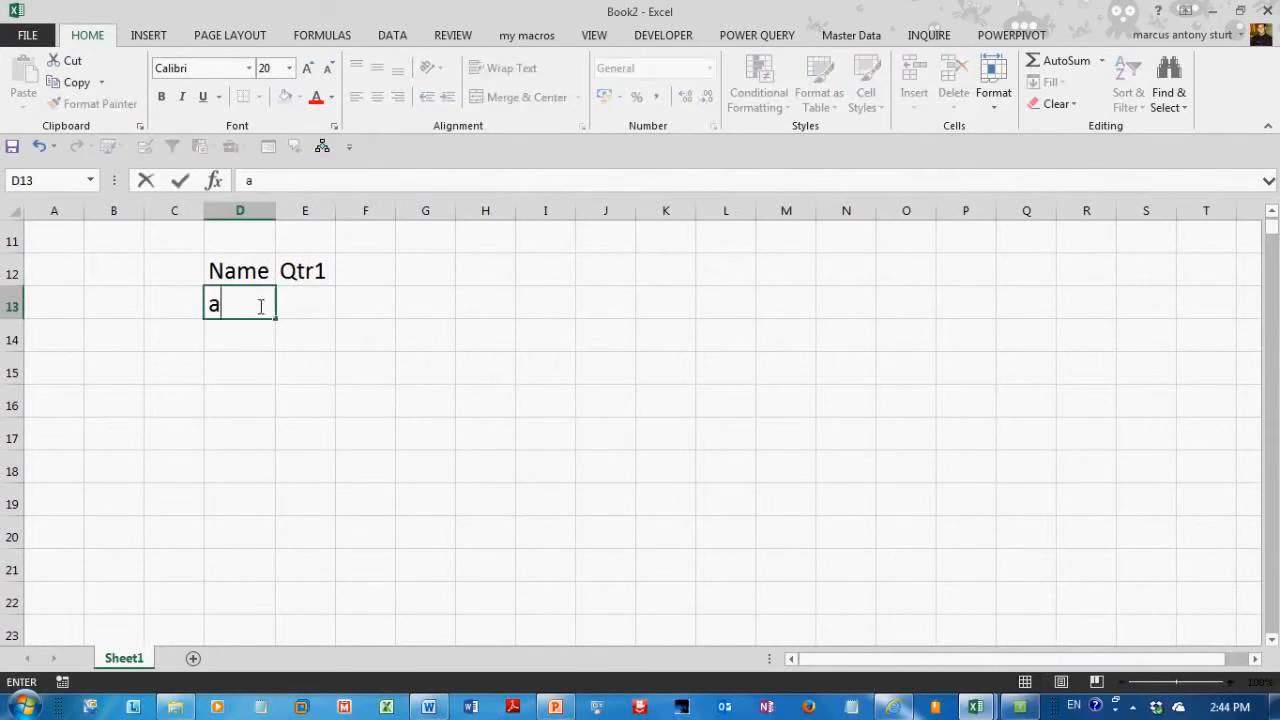
{"action": "key", "text": "Return"}
{"action": "type", "text": "b"}
{"action": "key", "text": "Return"}
{"action": "type", "text": "c"}
{"action": "key", "text": "Return"}
{"action": "type", "text": "d e"}
{"action": "key", "text": "Right"}
- Enter the Qtr1 values 1000, 23400, 1200, 4500 and 6500 in E13:E17
{"action": "key", "text": "Up"}
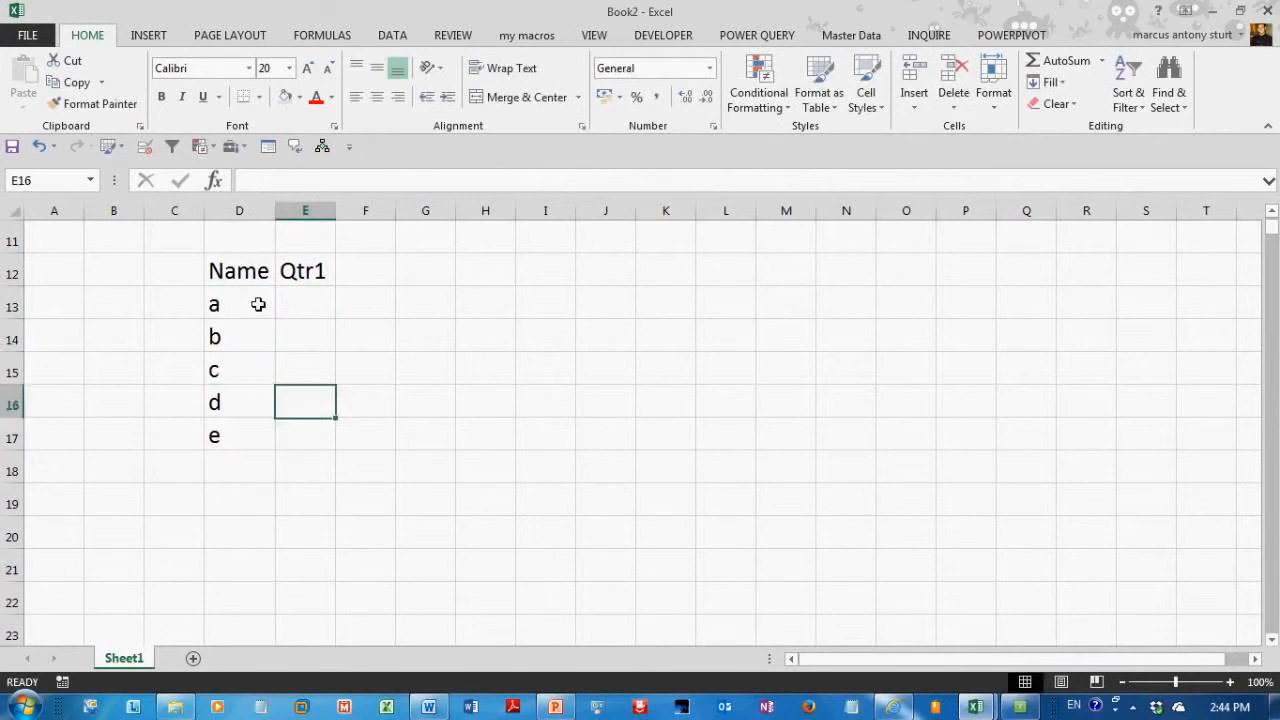
{"action": "key", "text": "Up"}
{"action": "key", "text": "Up"}
{"action": "key", "text": "Up"}
{"action": "type", "text": "1000"}
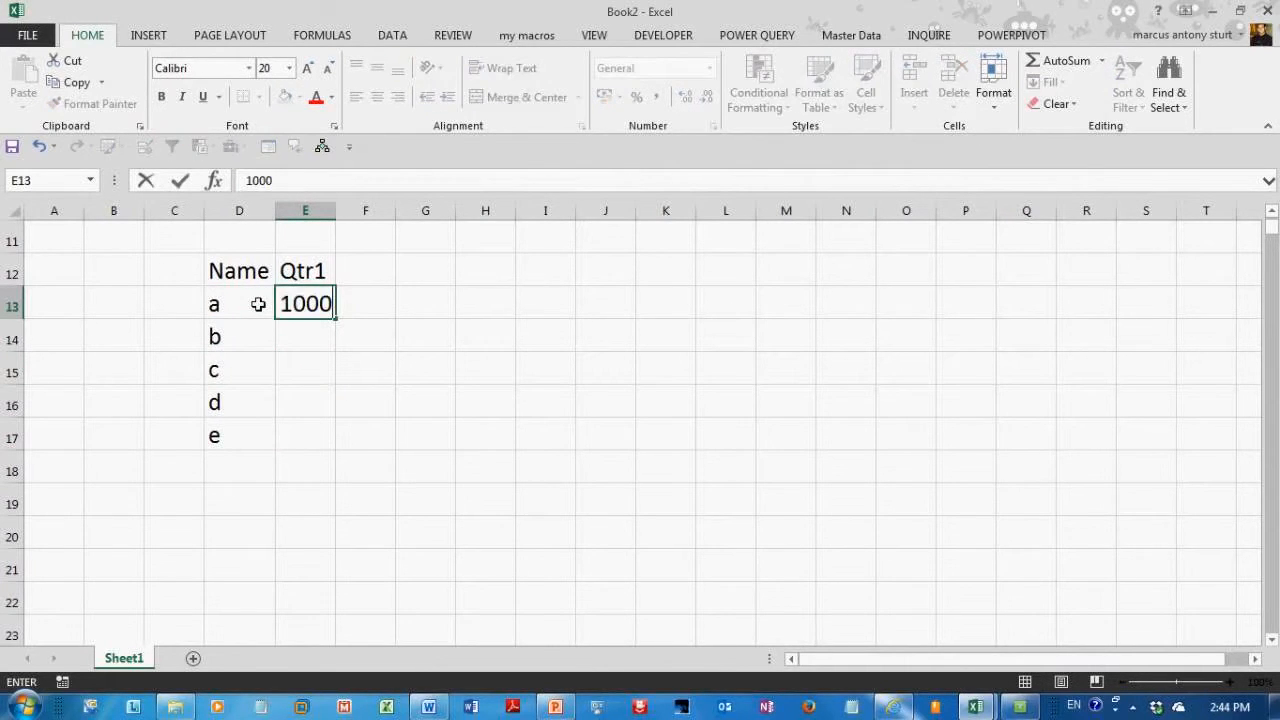
{"action": "key", "text": "Return"}
{"action": "type", "text": "23400"}
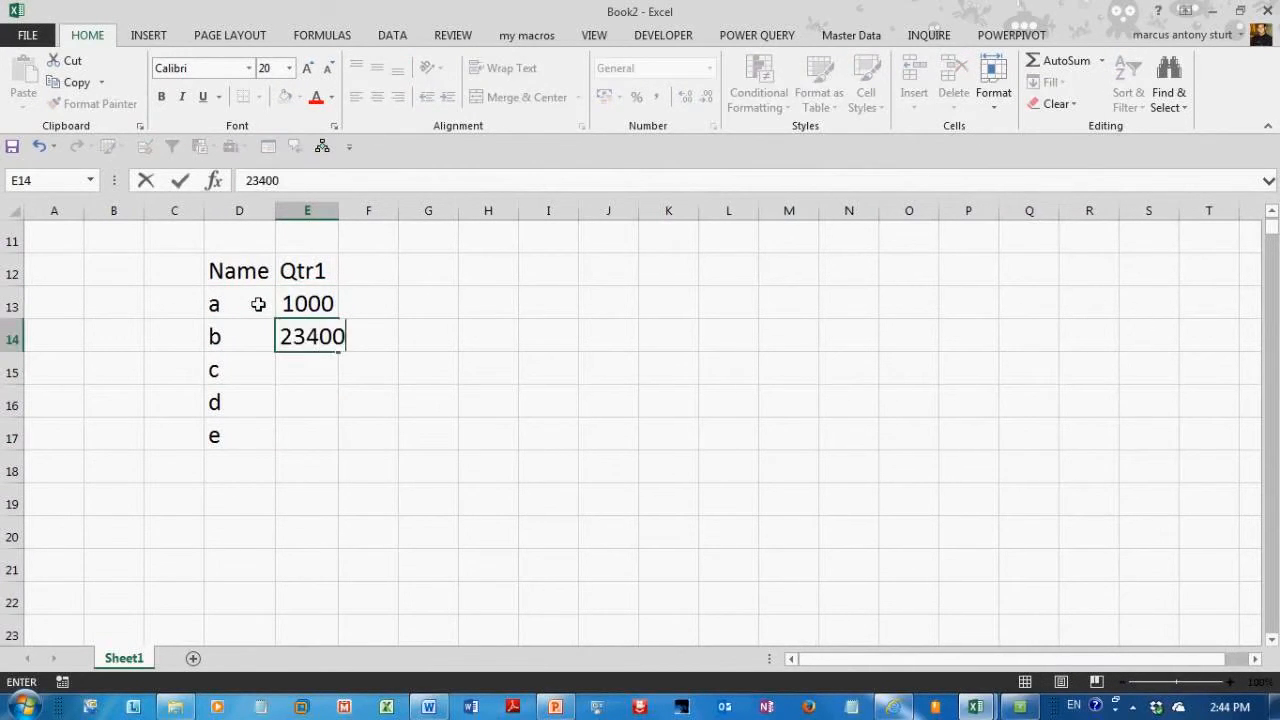
{"action": "key", "text": "Return"}
{"action": "type", "text": "1200"}
{"action": "key", "text": "Return"}
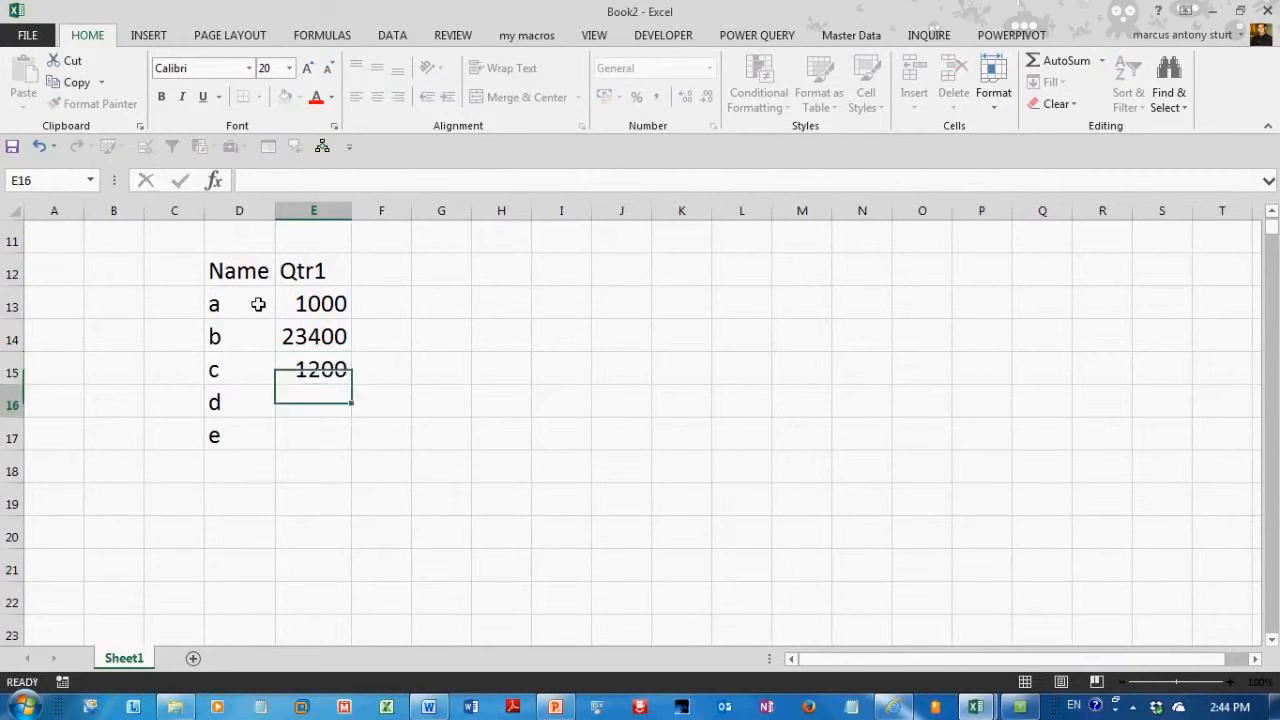
{"action": "type", "text": "4500"}
{"action": "key", "text": "Return"}
{"action": "type", "text": "6500"}
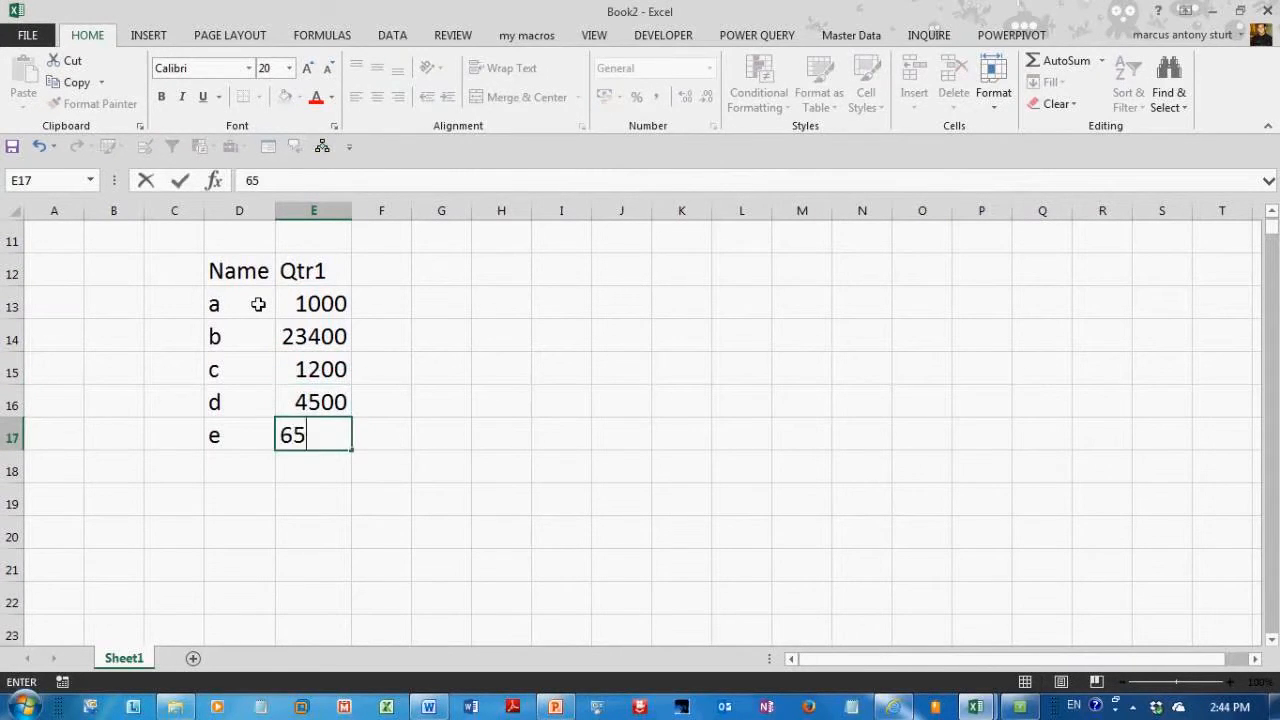
{"action": "key", "text": "Return"}
- Insert a 2-D clustered column chart from the range D12:E17 and place it beside the data, over columns H to O
{"action": "left_click_drag", "start_coordinate": [257, 273], "coordinate": [254, 442]}
{"action": "left_click_drag", "start_coordinate": [329, 283], "coordinate": [336, 437]}
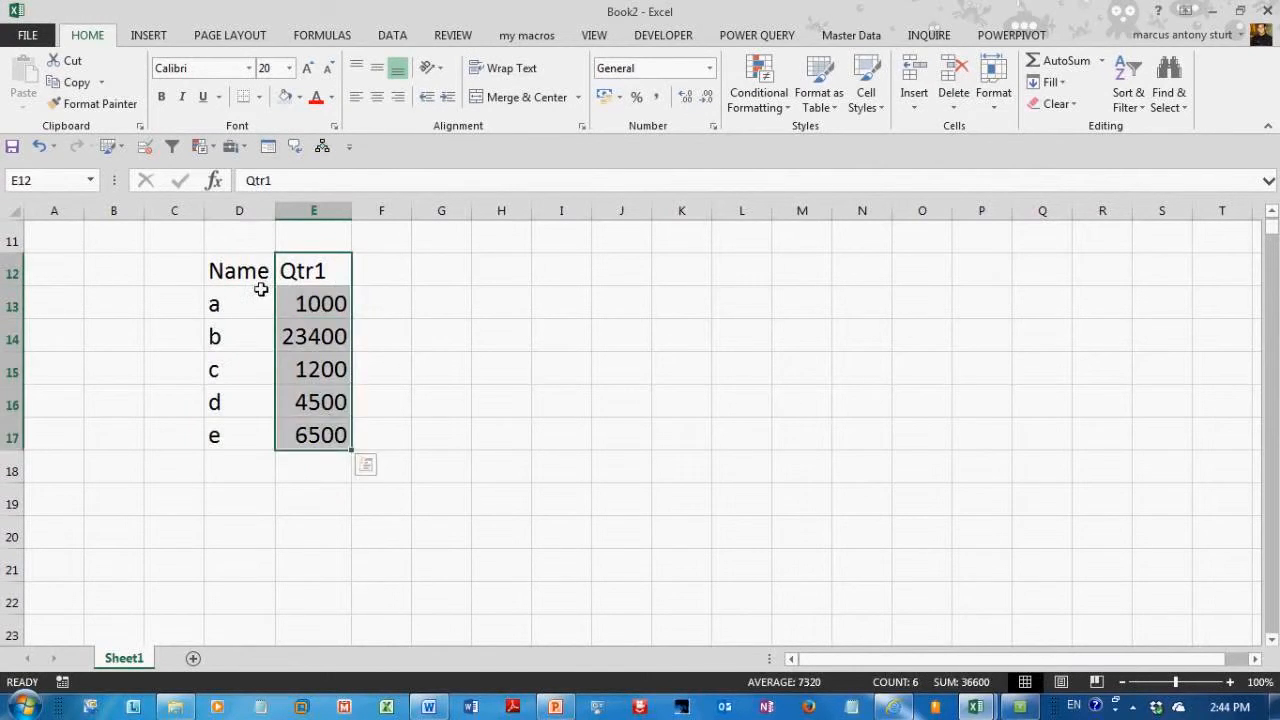
{"action": "left_click", "coordinate": [261, 288]}
{"action": "key", "text": "ctrl+a"}
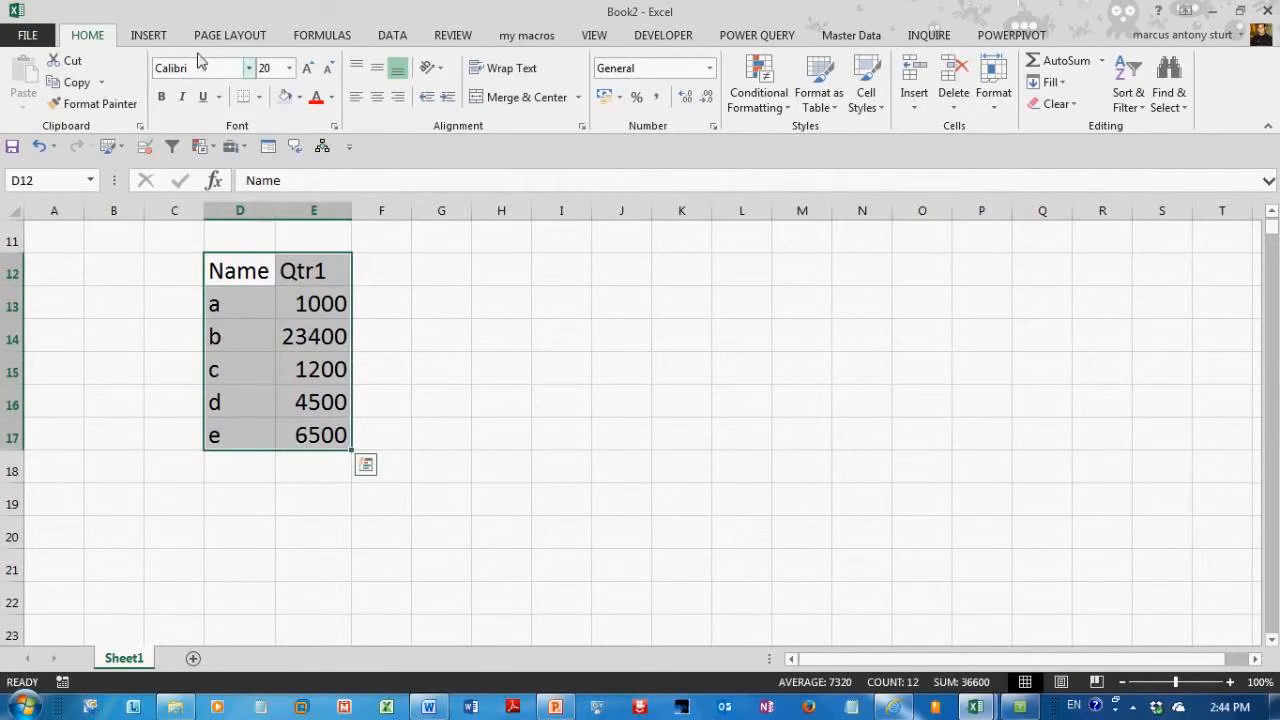
{"action": "left_click", "coordinate": [150, 36]}
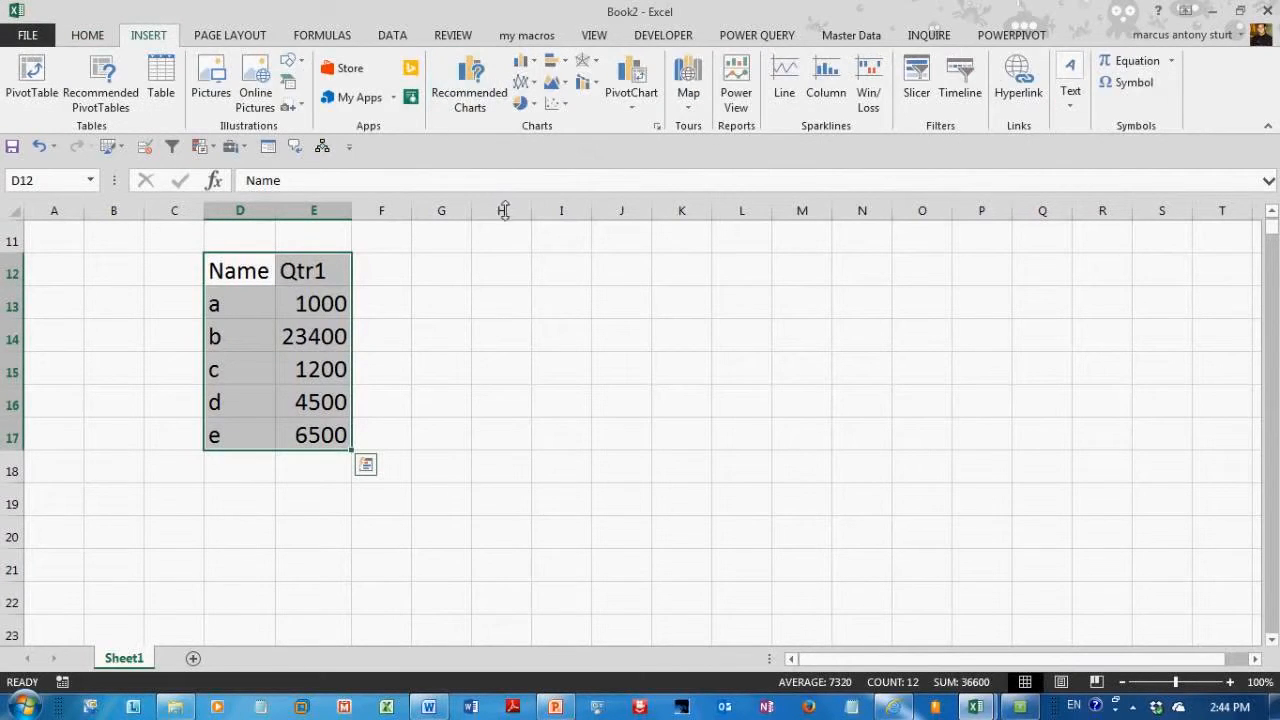
{"action": "left_click", "coordinate": [527, 64]}
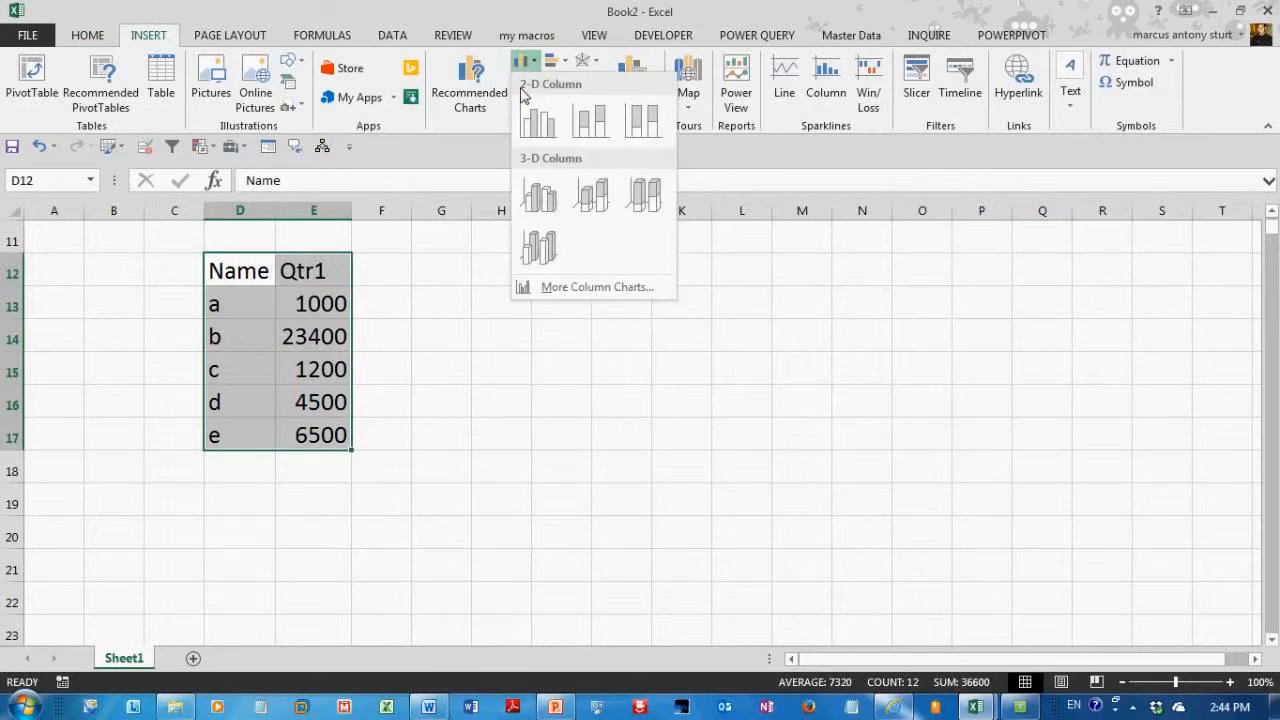
{"action": "left_click", "coordinate": [537, 121]}
{"action": "left_click_drag", "start_coordinate": [545, 308], "coordinate": [594, 257]}
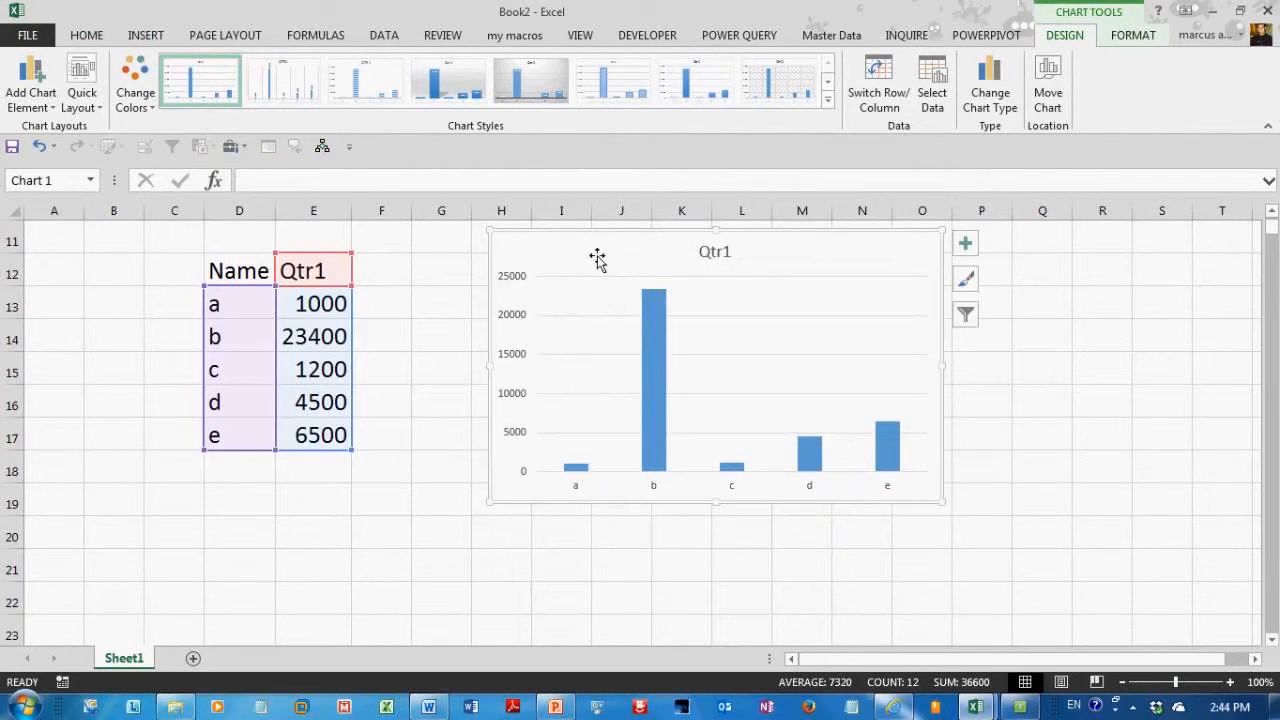
- Set the Qtr1 value for d in E16 to 7888
{"action": "left_click", "coordinate": [332, 414]}
{"action": "type", "text": "7888"}
{"action": "key", "text": "Return"}
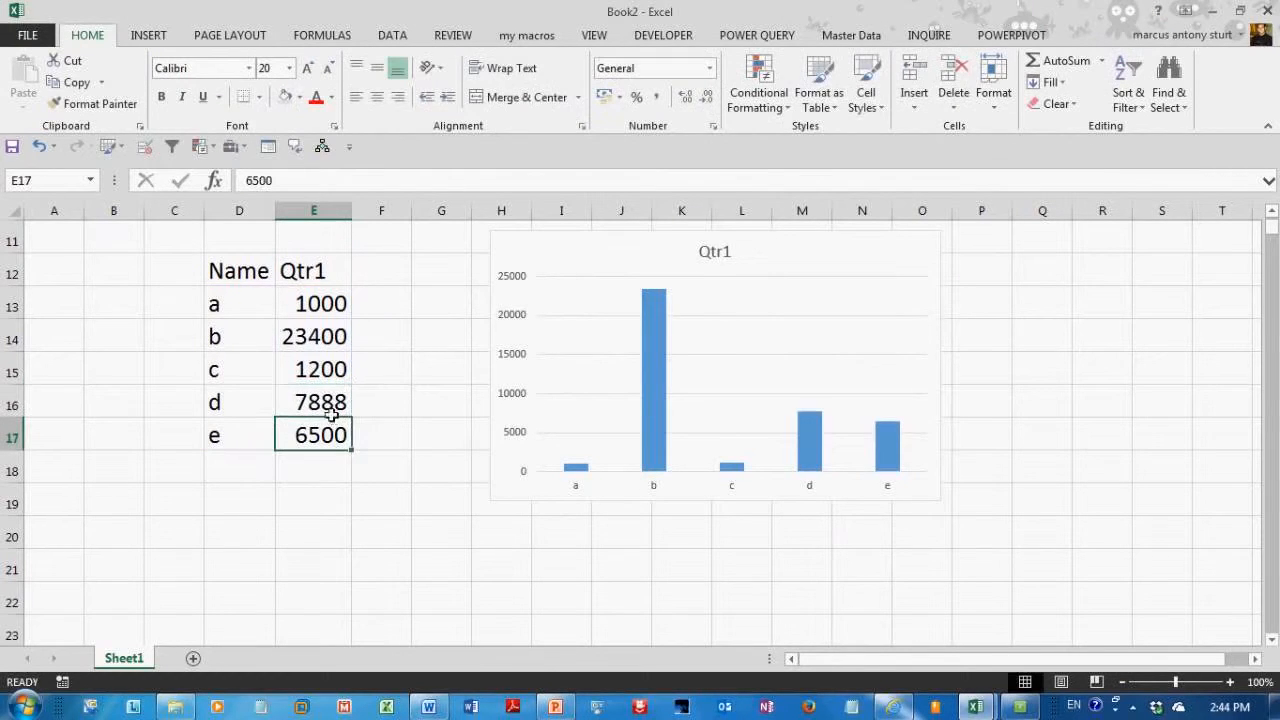
{"action": "left_click", "coordinate": [334, 405]}
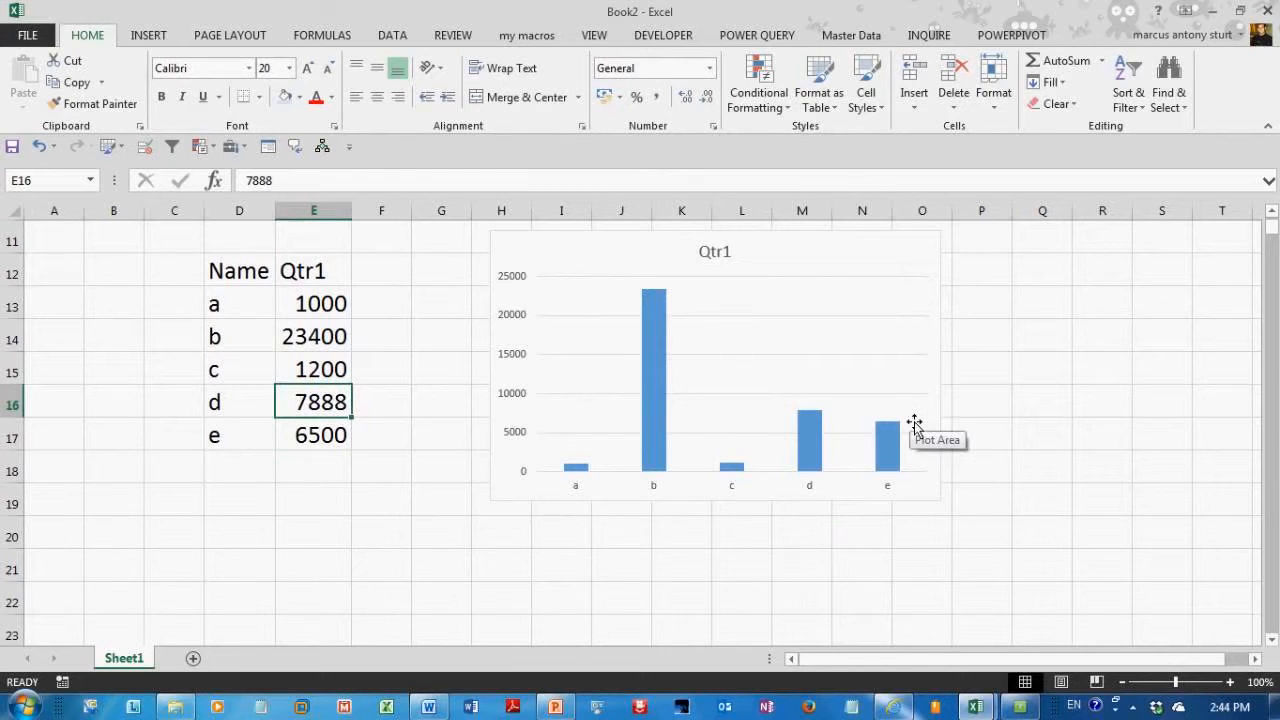
- Add a new record below the data in row 18 with the name f and the Qtr1 value 5666
{"action": "left_click", "coordinate": [246, 473]}
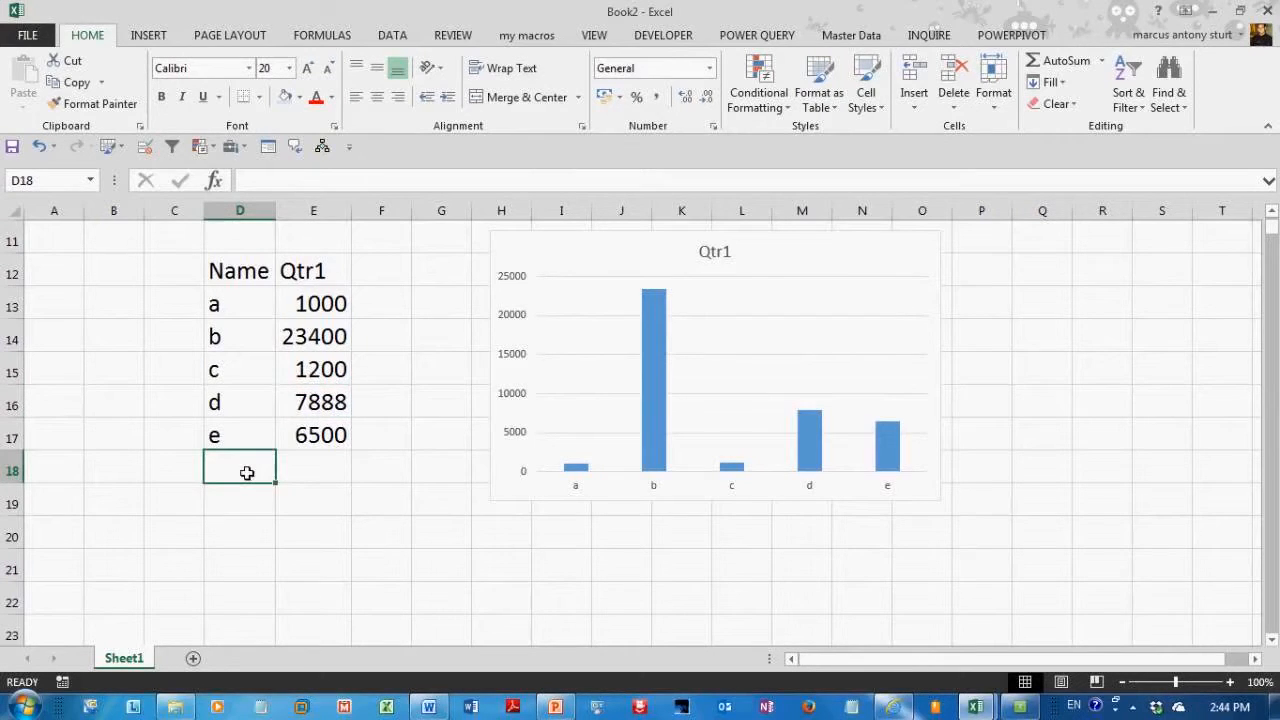
{"action": "type", "text": "f"}
{"action": "key", "text": "Tab"}
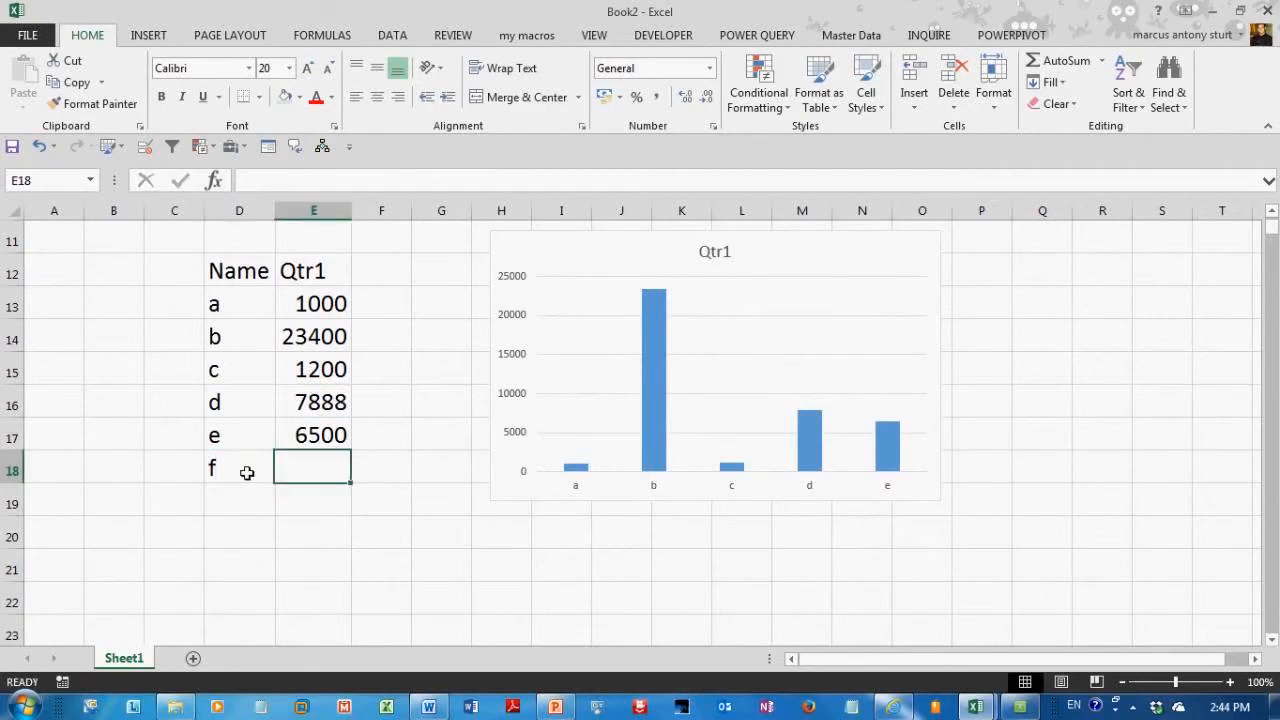
{"action": "type", "text": "5666"}
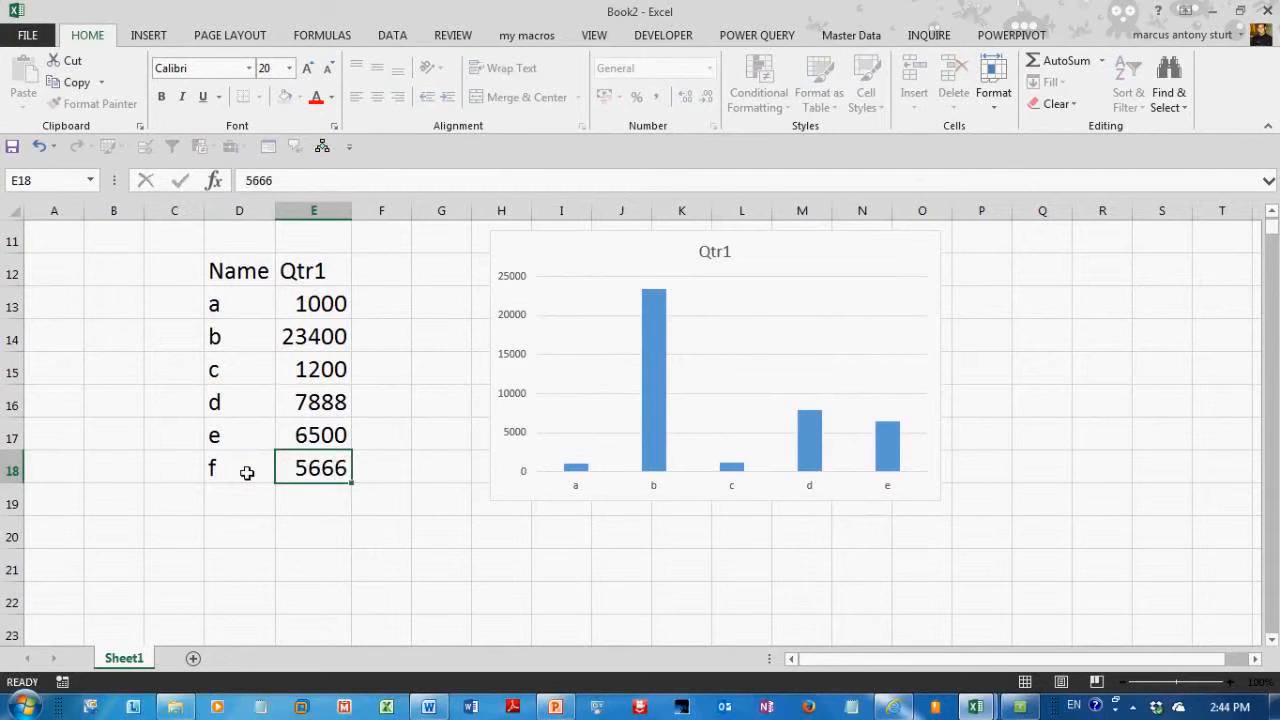
{"action": "key", "text": "Return"}
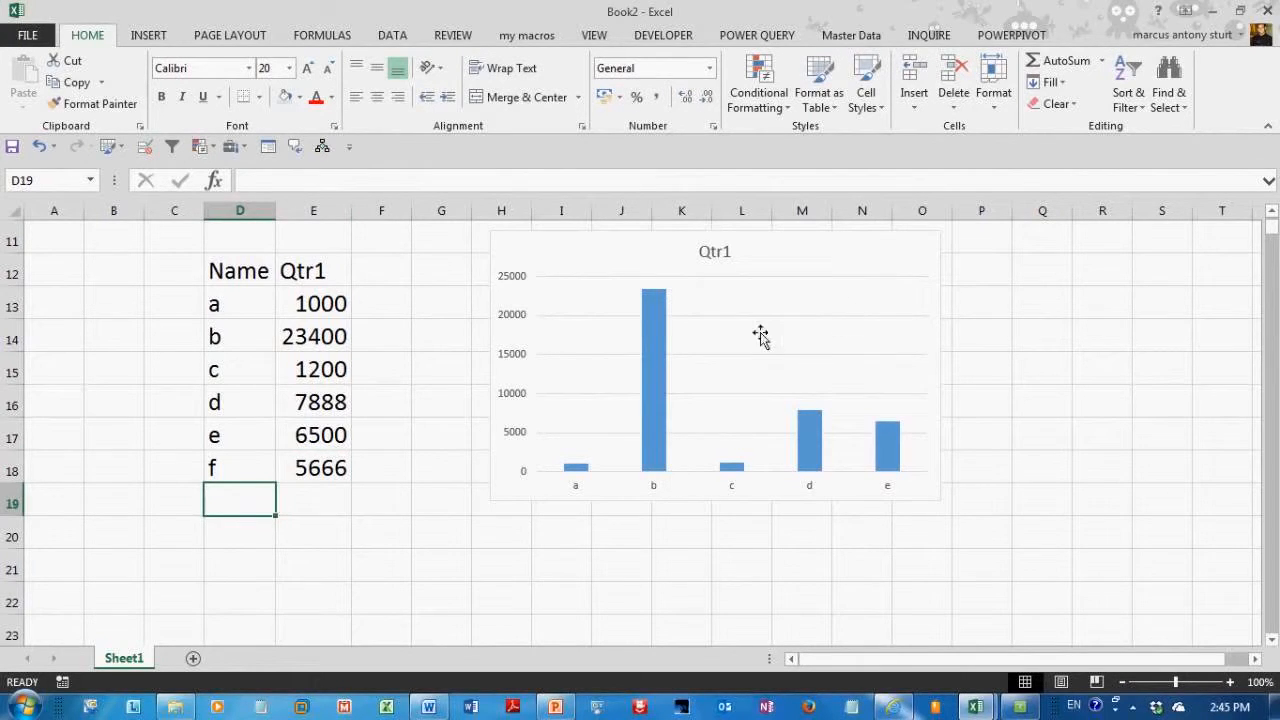
- Check the data range of the Qtr1 chart in its data source settings without changing it
{"action": "left_click", "coordinate": [842, 263]}
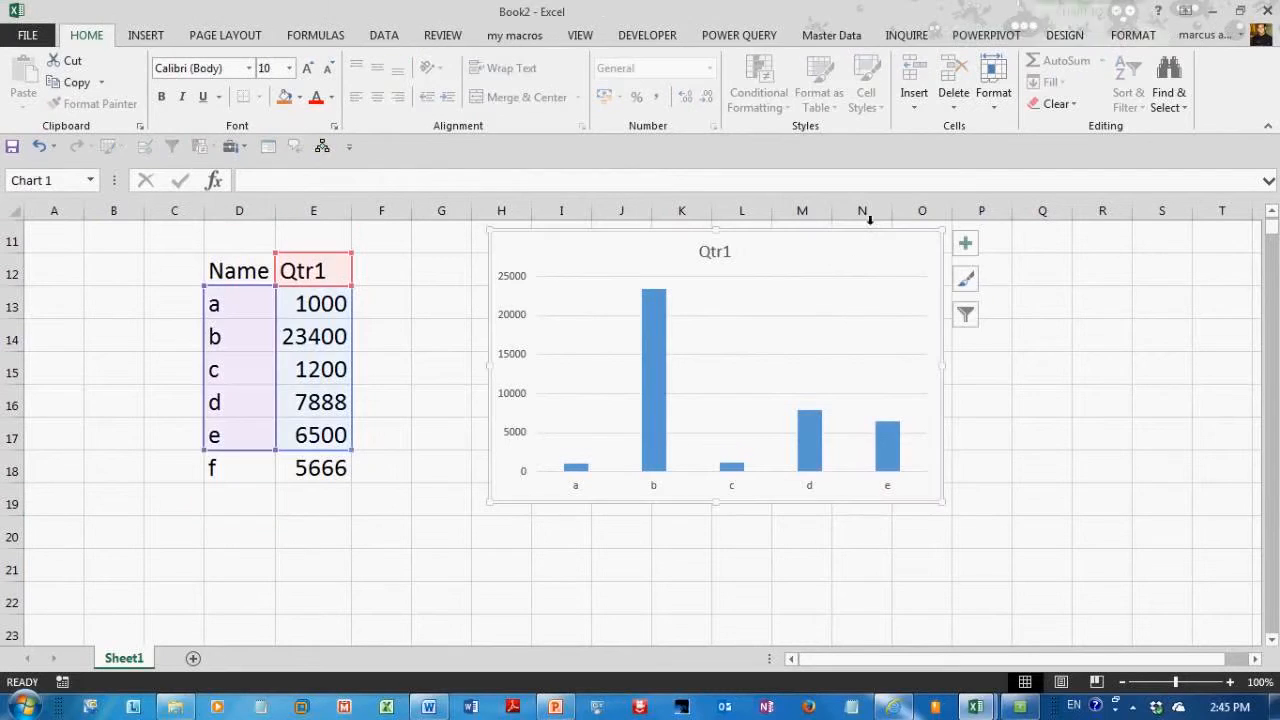
{"action": "left_click", "coordinate": [1066, 35]}
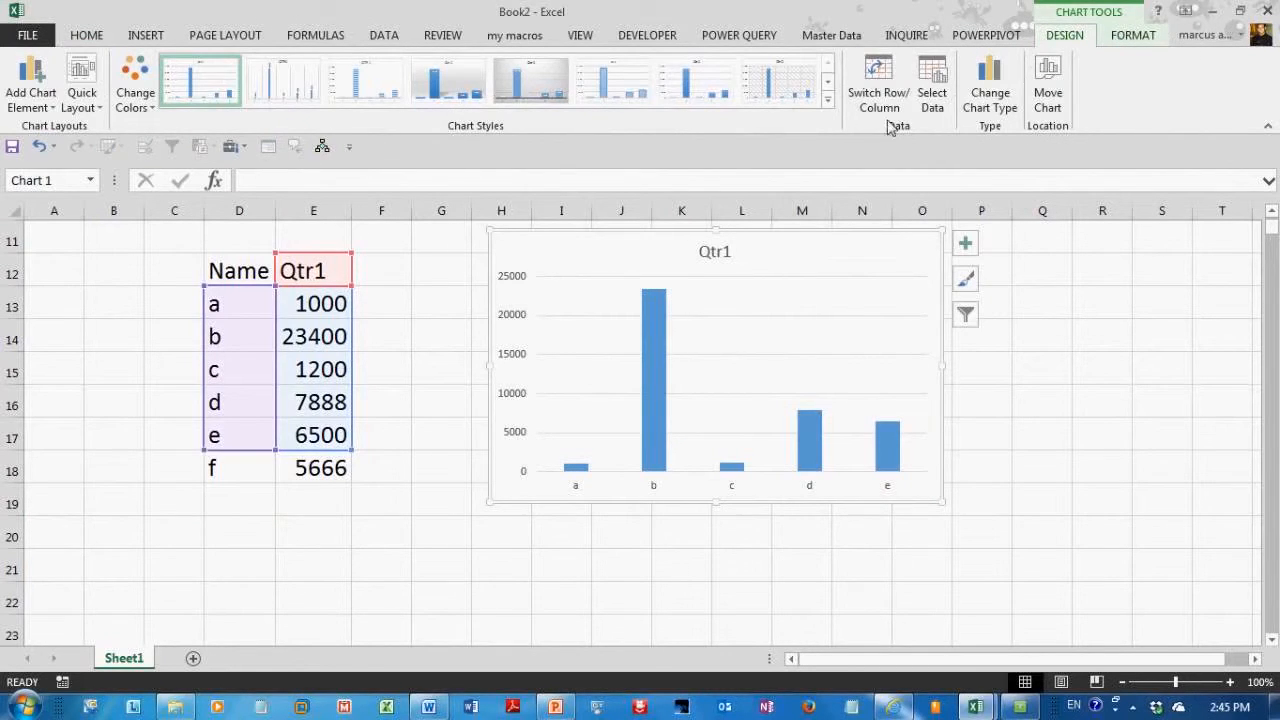
{"action": "left_click", "coordinate": [934, 98]}
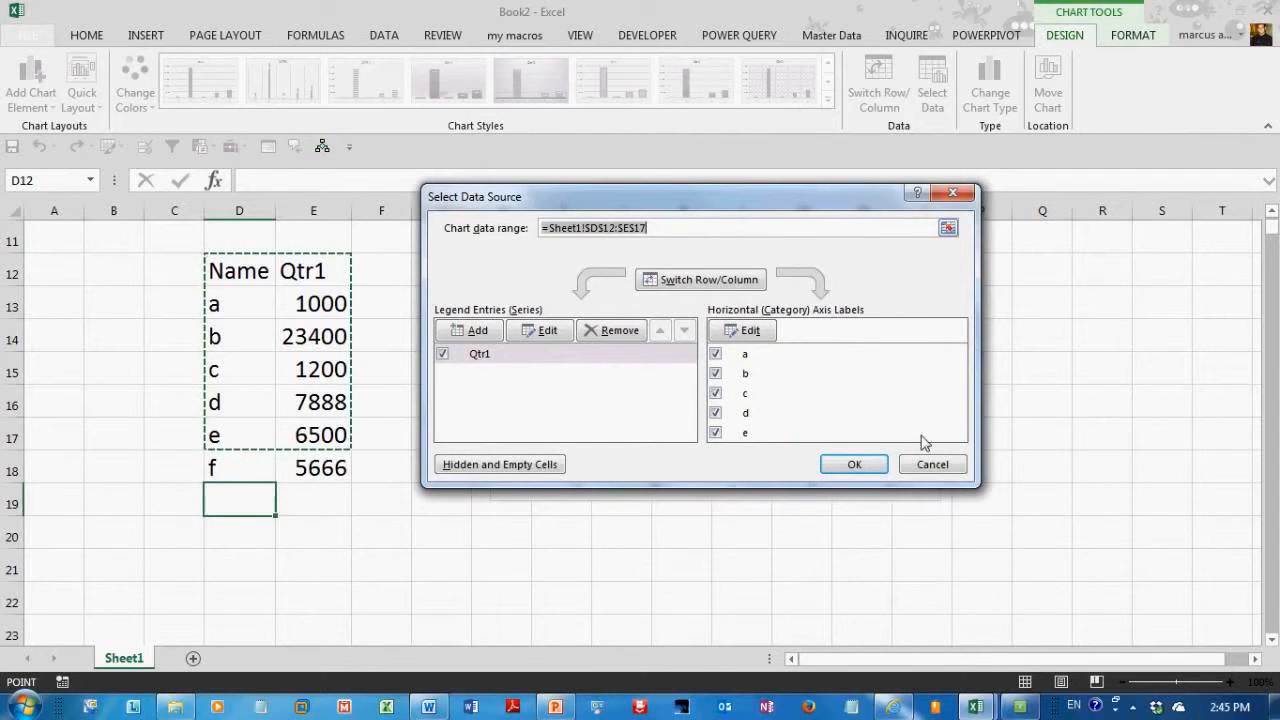
{"action": "left_click", "coordinate": [930, 467]}
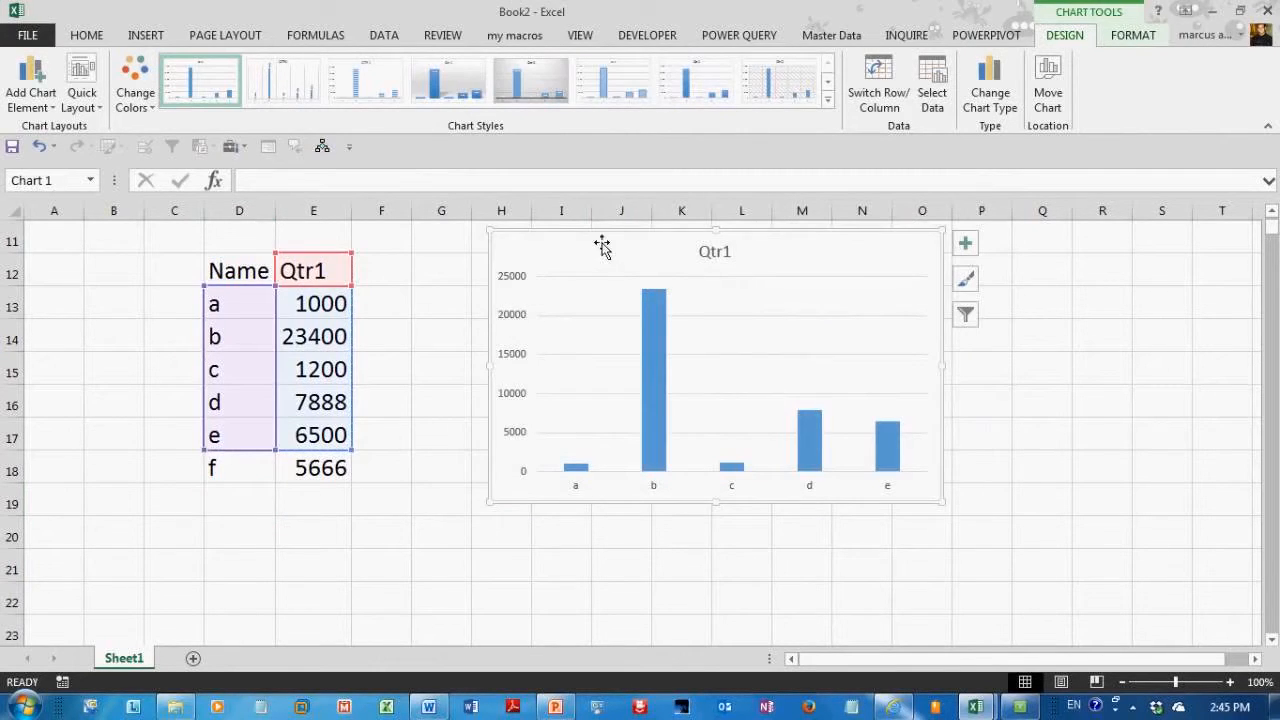
- Delete the Qtr1 chart and clear the f record from D18:E18
{"action": "key", "text": "Delete"}
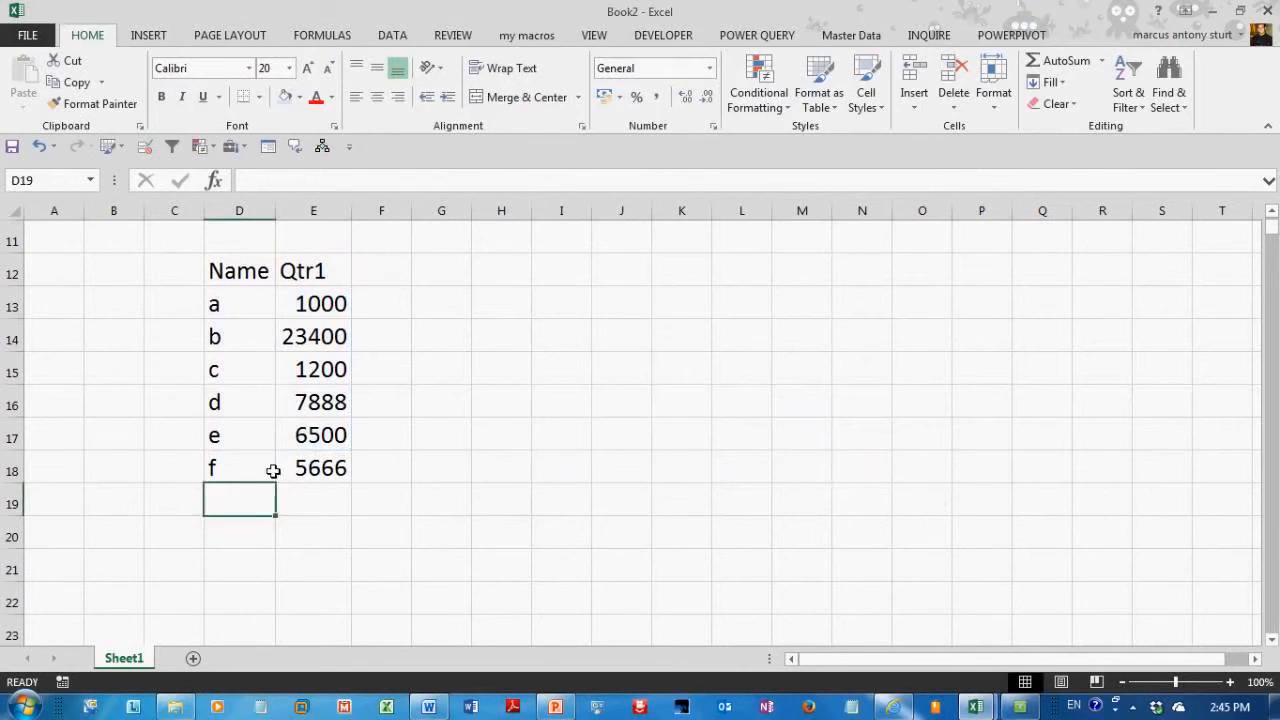
{"action": "left_click_drag", "start_coordinate": [271, 471], "coordinate": [327, 478]}
{"action": "key", "text": "Delete"}
- Format the range D12:E17 as a table with headers, using a blue table style
{"action": "left_click_drag", "start_coordinate": [242, 268], "coordinate": [314, 440]}
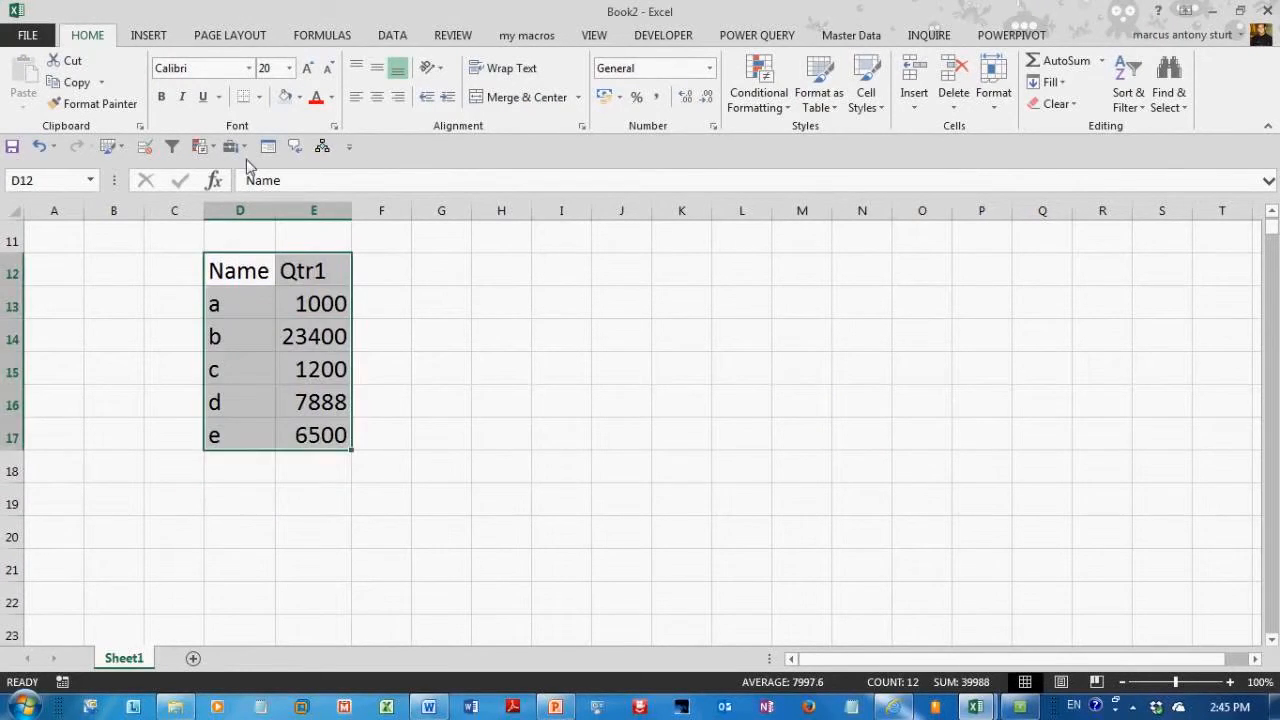
{"action": "left_click", "coordinate": [147, 40]}
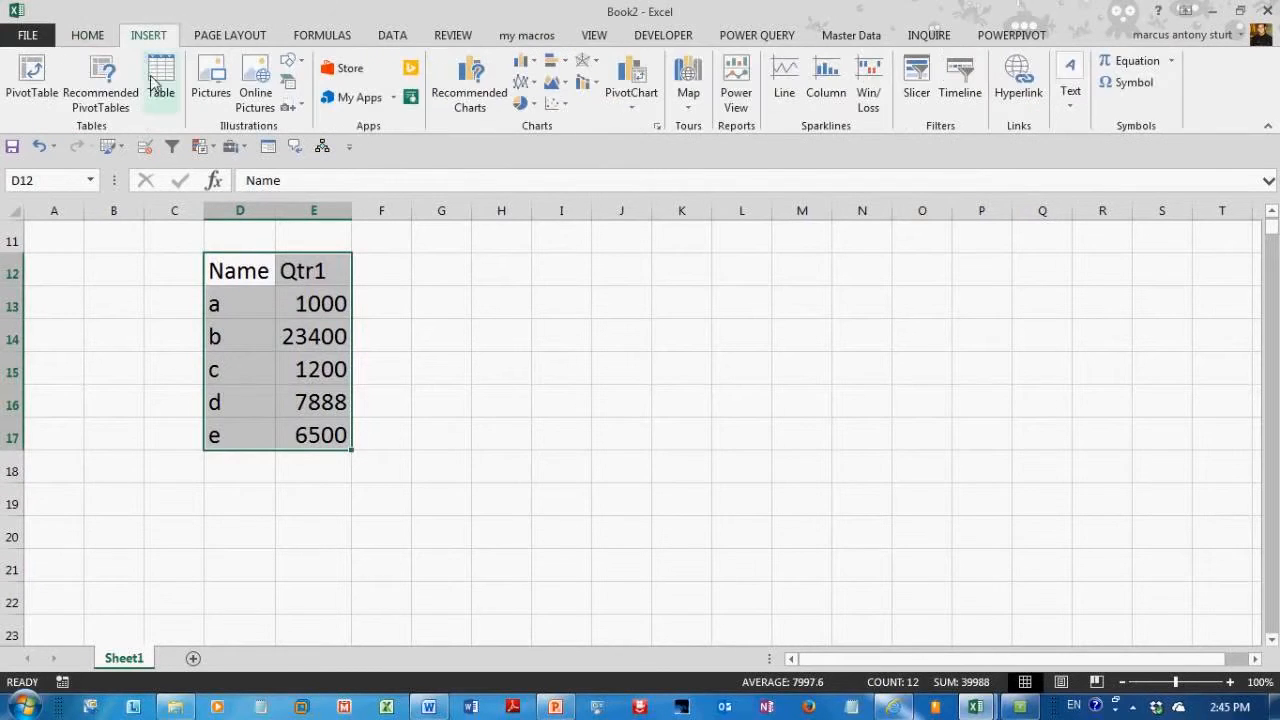
{"action": "left_click", "coordinate": [88, 40]}
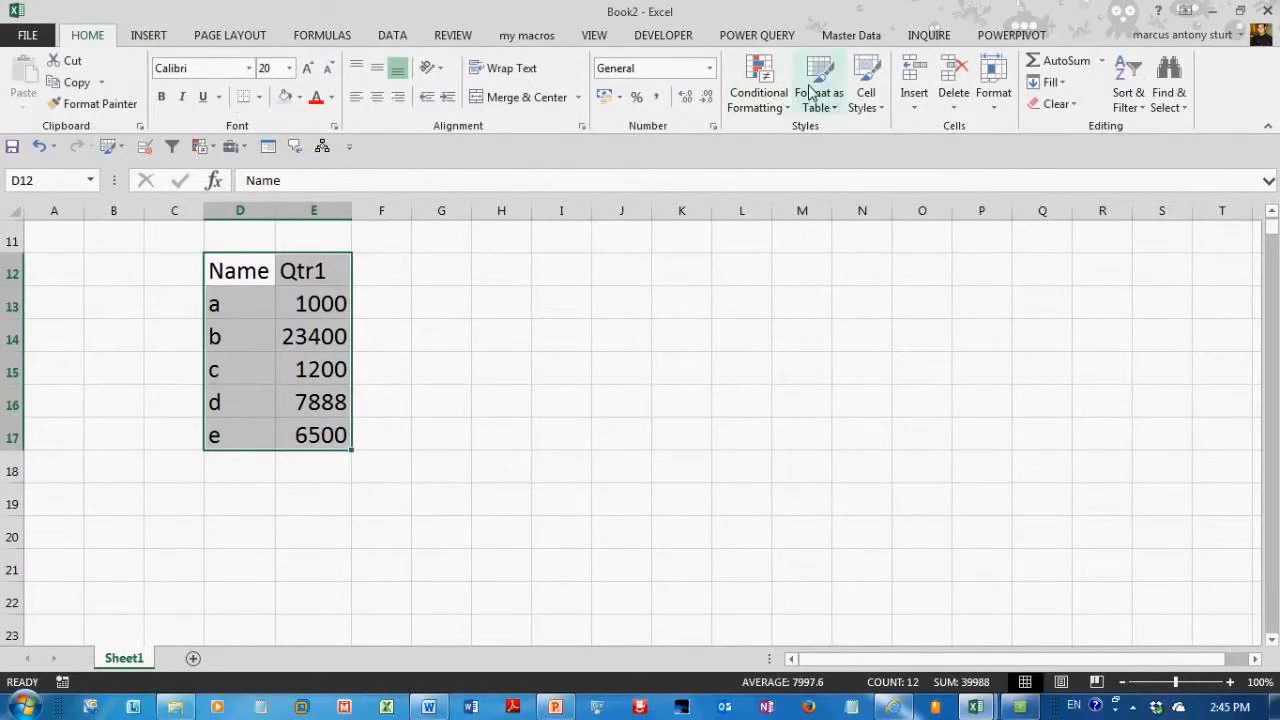
{"action": "left_click", "coordinate": [812, 92]}
{"action": "left_click", "coordinate": [894, 217]}
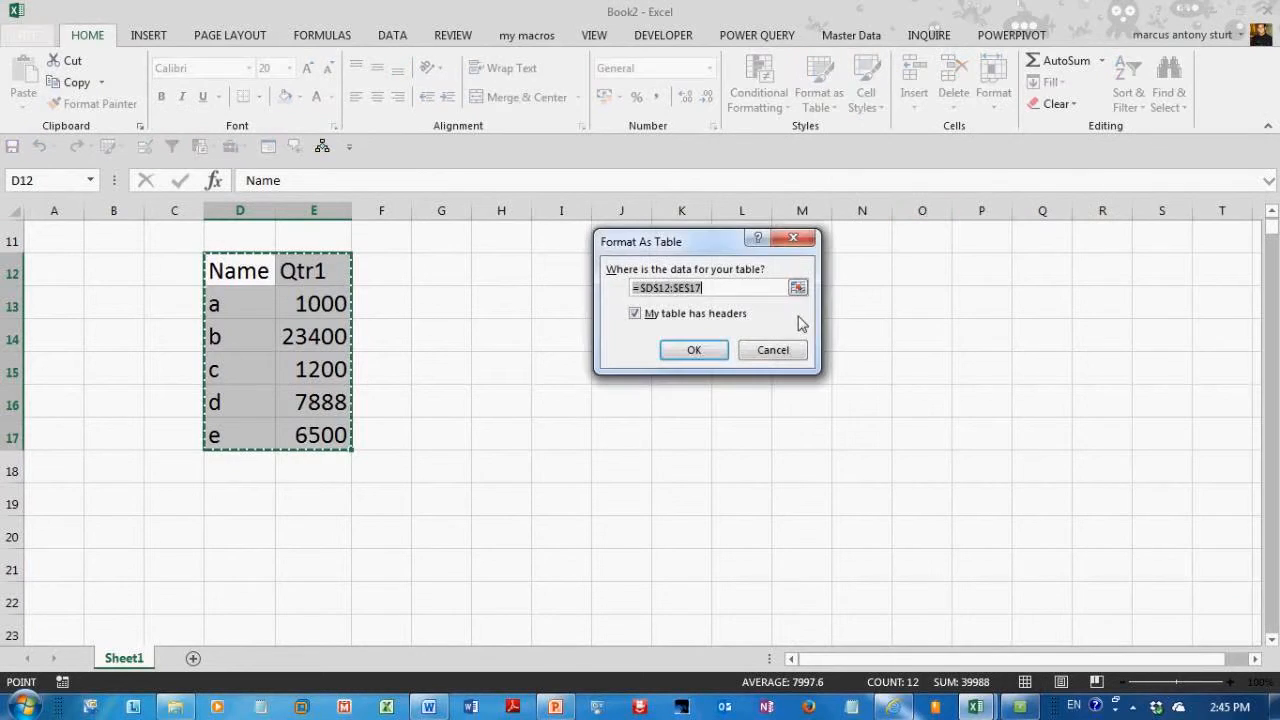
{"action": "left_click", "coordinate": [705, 354]}
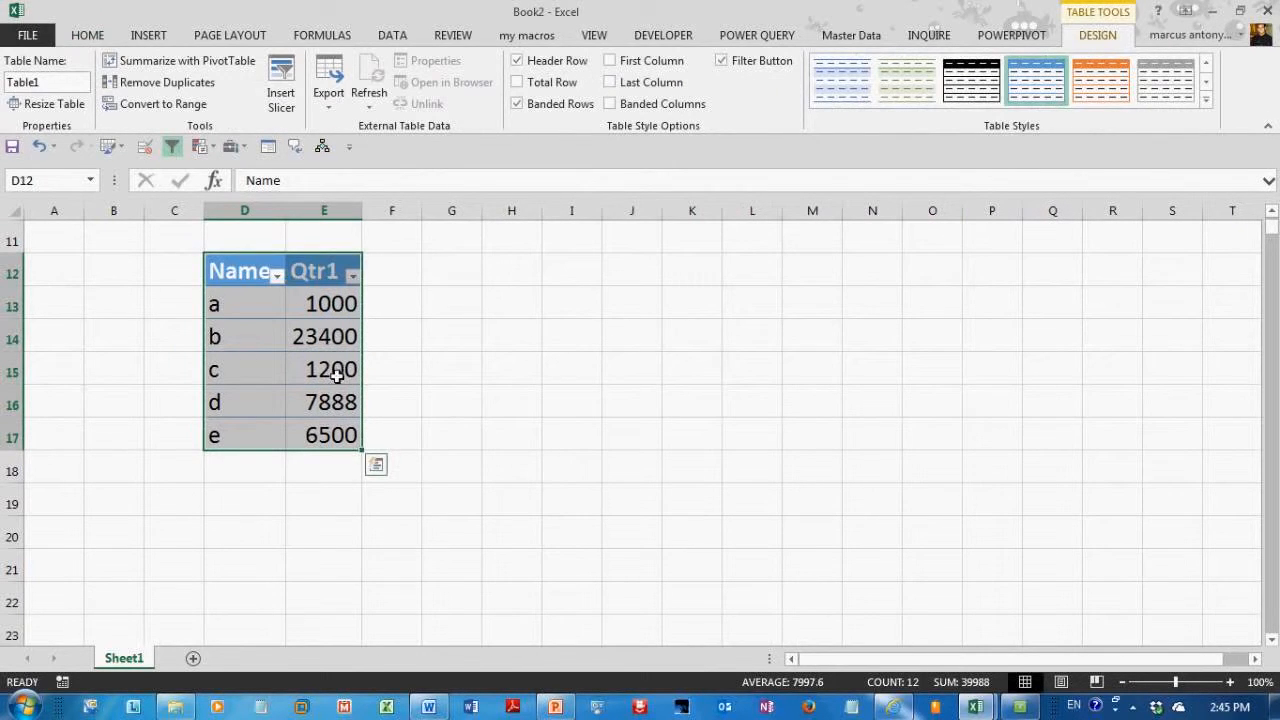
- Insert a 2-D clustered column chart based on the table in D12:E17
{"action": "left_click", "coordinate": [140, 38]}
{"action": "left_click", "coordinate": [523, 62]}
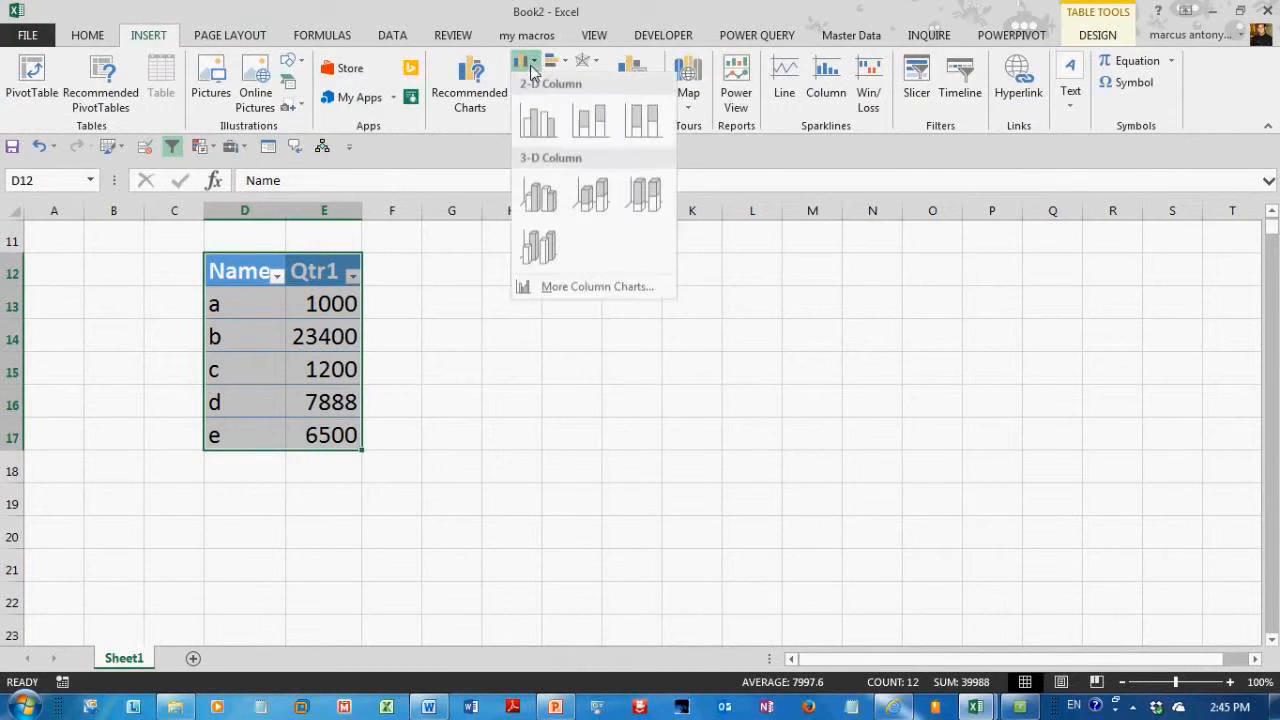
{"action": "left_click", "coordinate": [537, 118]}
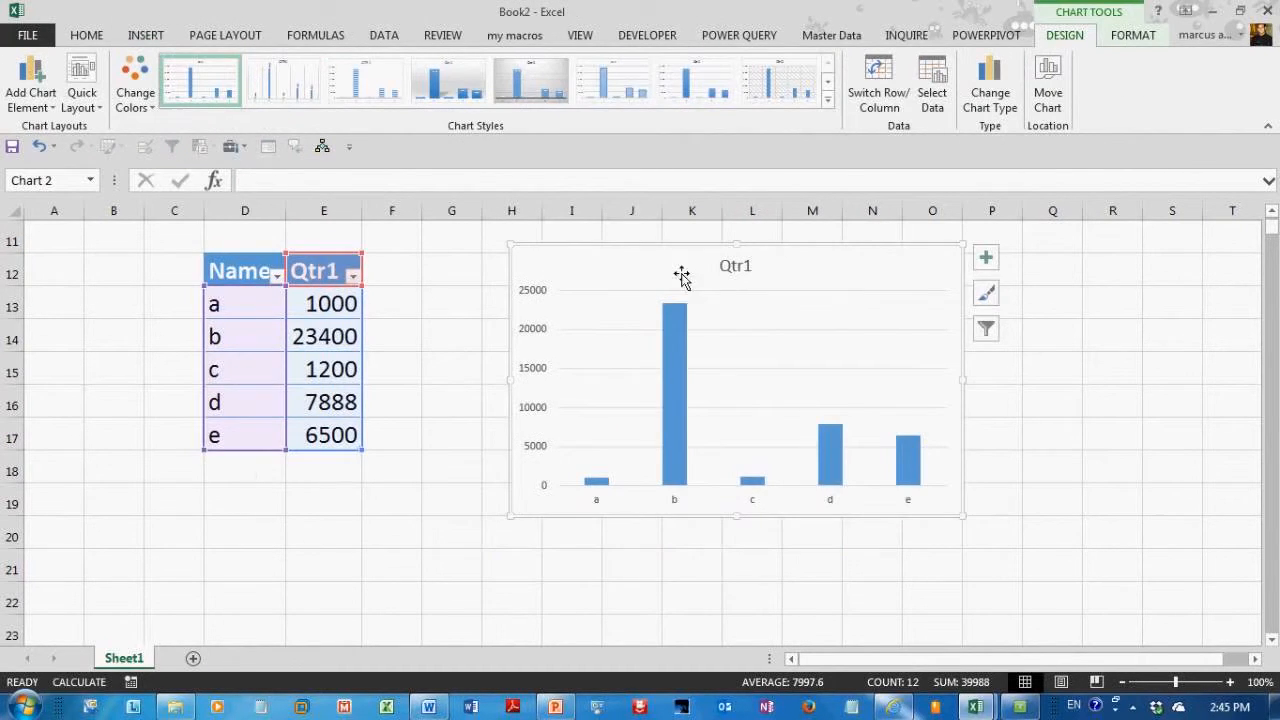
- Add three records directly below the table in rows 18 to 20: f with 6777, h with 8999 and m with 9000
{"action": "left_click", "coordinate": [249, 475]}
{"action": "type", "text": "f"}
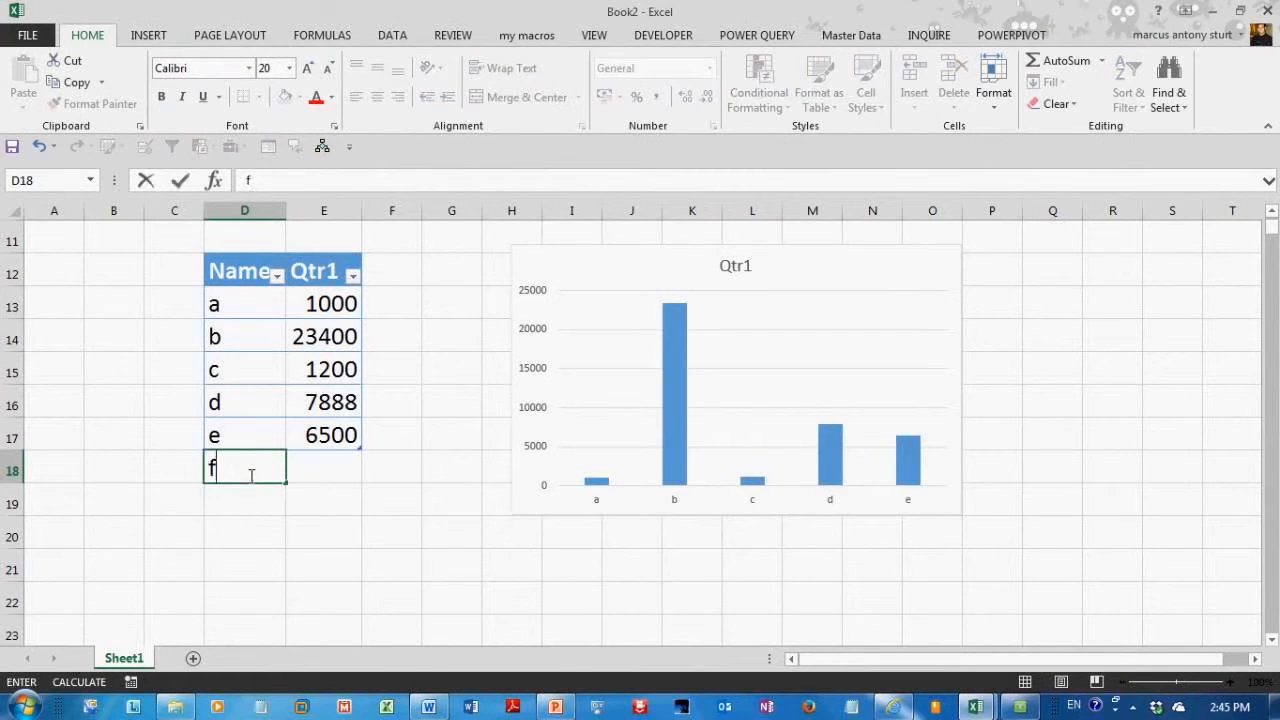
{"action": "key", "text": "Tab"}
{"action": "type", "text": "6777"}
{"action": "key", "text": "Return"}
{"action": "type", "text": "h"}
{"action": "key", "text": "Tab"}
{"action": "type", "text": "8999"}
{"action": "key", "text": "Return"}
{"action": "type", "text": "m"}
{"action": "key", "text": "Tab"}
{"action": "type", "text": "9000"}
{"action": "key", "text": "Return"}
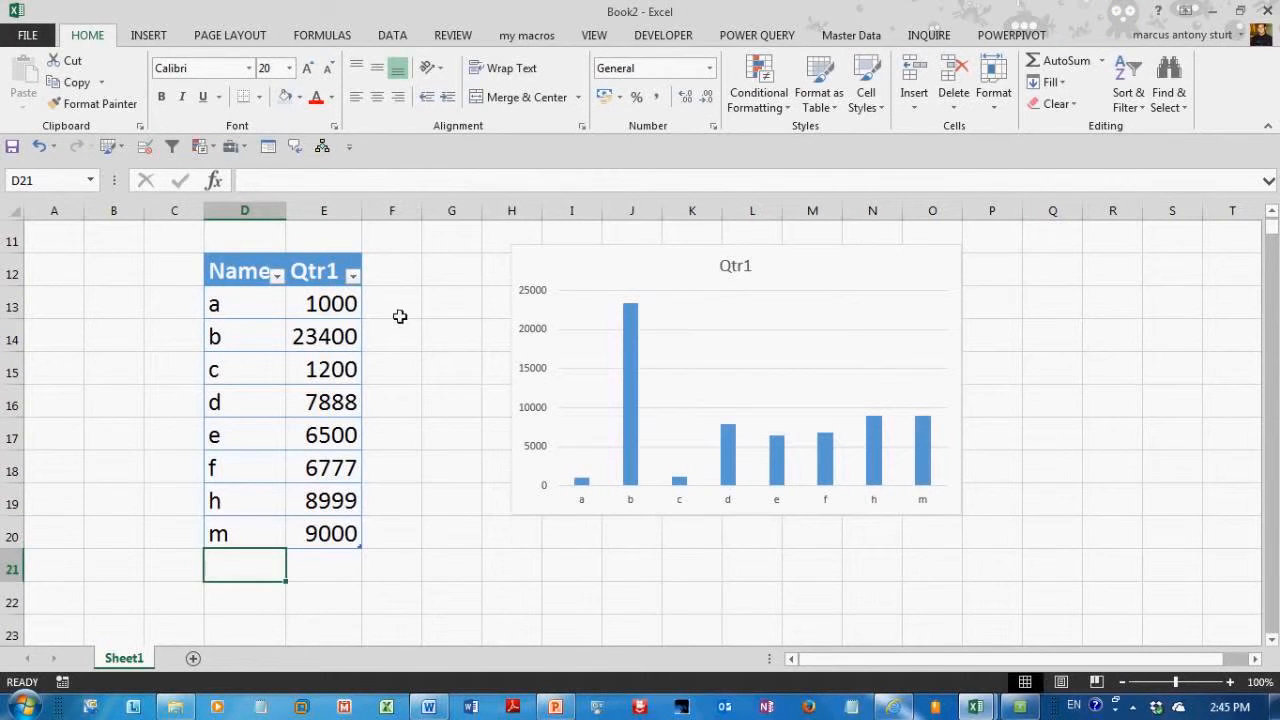
- Add a Qtr2 column beside Qtr1 with the values 5677, 5667, 6767, 6767, 7878, 8989, 7878 and 8989 for rows 13 to 20
{"action": "left_click", "coordinate": [391, 282]}
{"action": "type", "text": "Qtr2"}
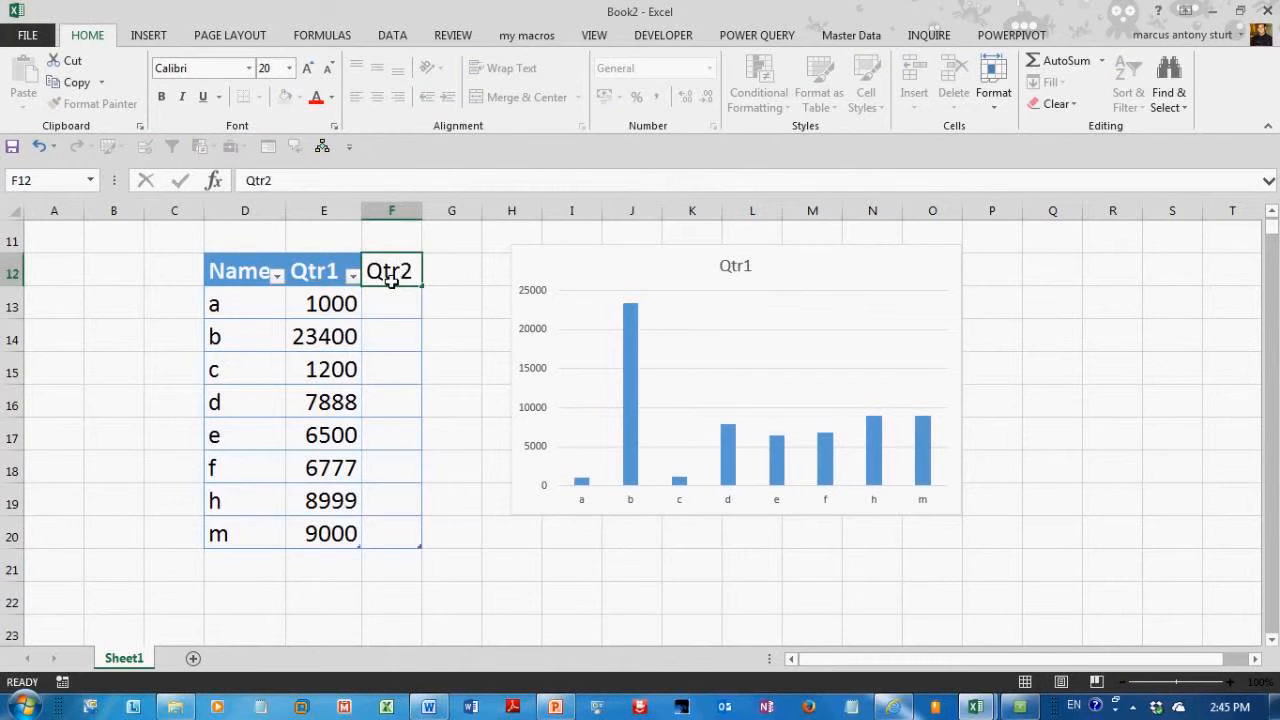
{"action": "key", "text": "Return"}
{"action": "type", "text": "5677"}
{"action": "key", "text": "Return"}
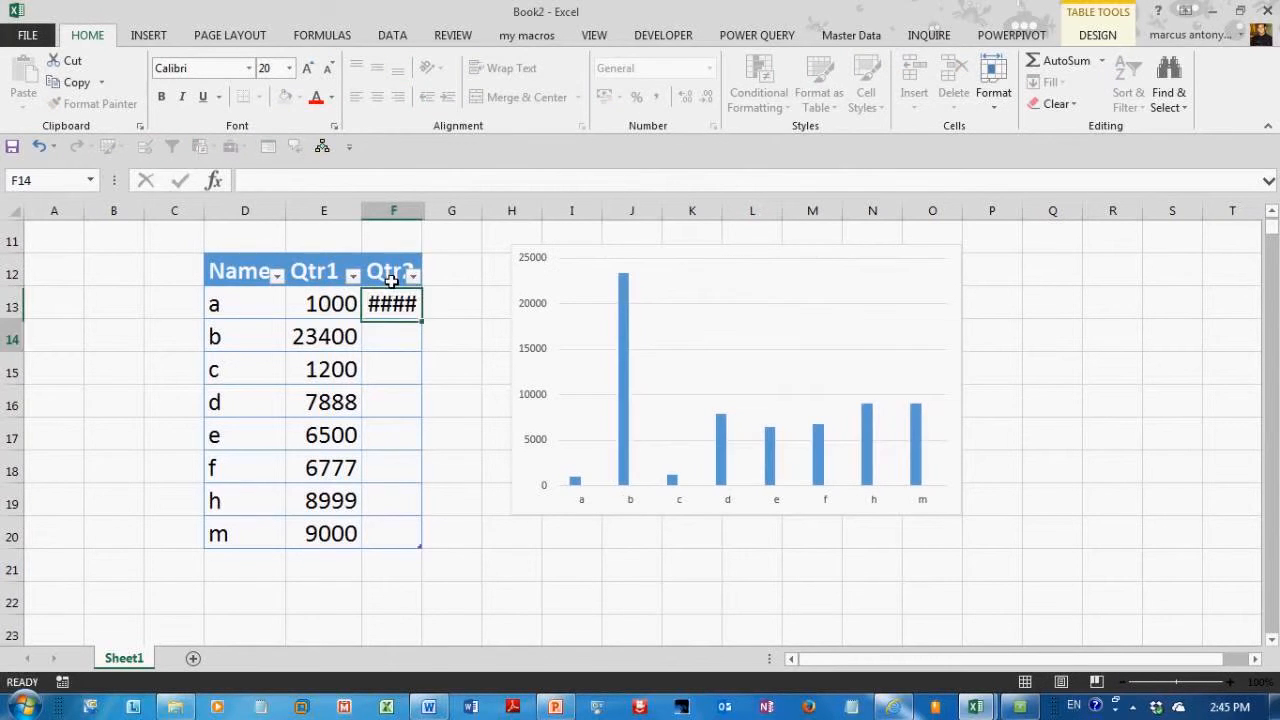
{"action": "type", "text": "5667"}
{"action": "key", "text": "Return"}
{"action": "type", "text": "6767"}
{"action": "key", "text": "Return"}
{"action": "type", "text": "6767"}
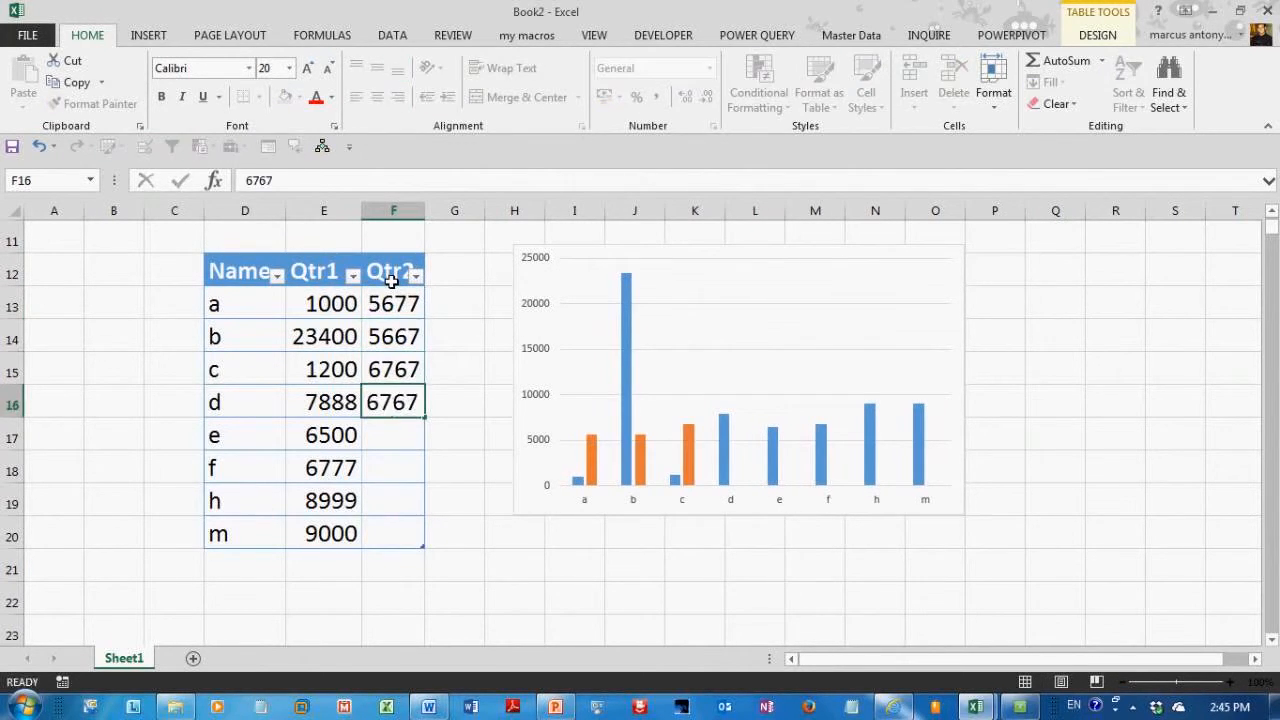
{"action": "key", "text": "Return"}
{"action": "type", "text": "7878"}
{"action": "key", "text": "Return"}
{"action": "type", "text": "8989"}
{"action": "key", "text": "Return"}
{"action": "type", "text": "7878"}
{"action": "key", "text": "Return"}
{"action": "type", "text": "8989"}
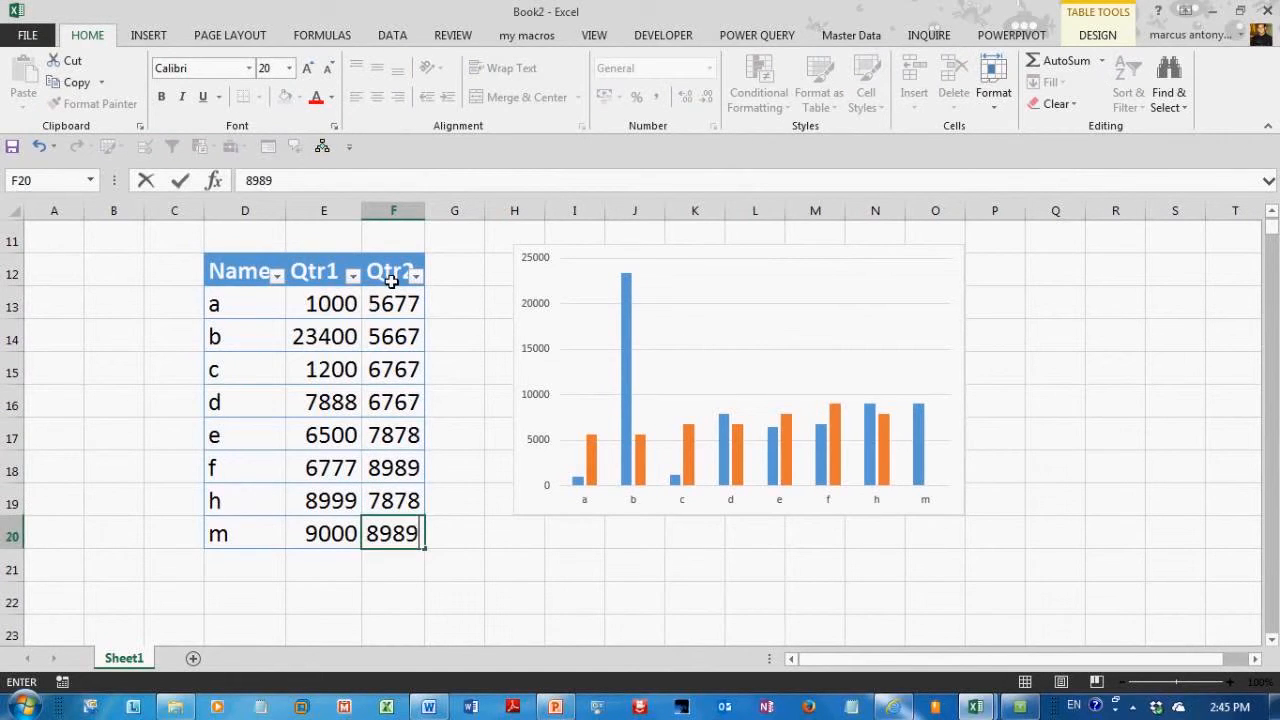
{"action": "key", "text": "Return"}
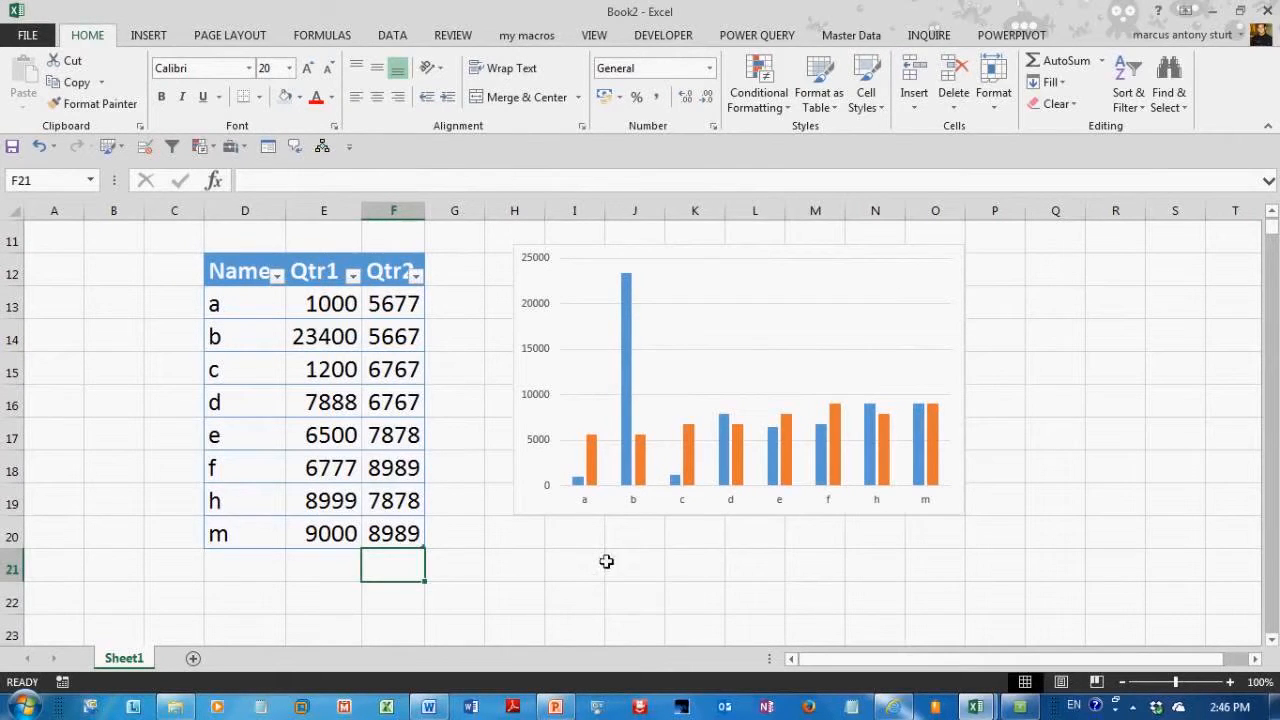
- Select the column chart to examine which table cells its source range covers
{"action": "left_click", "coordinate": [652, 521]}
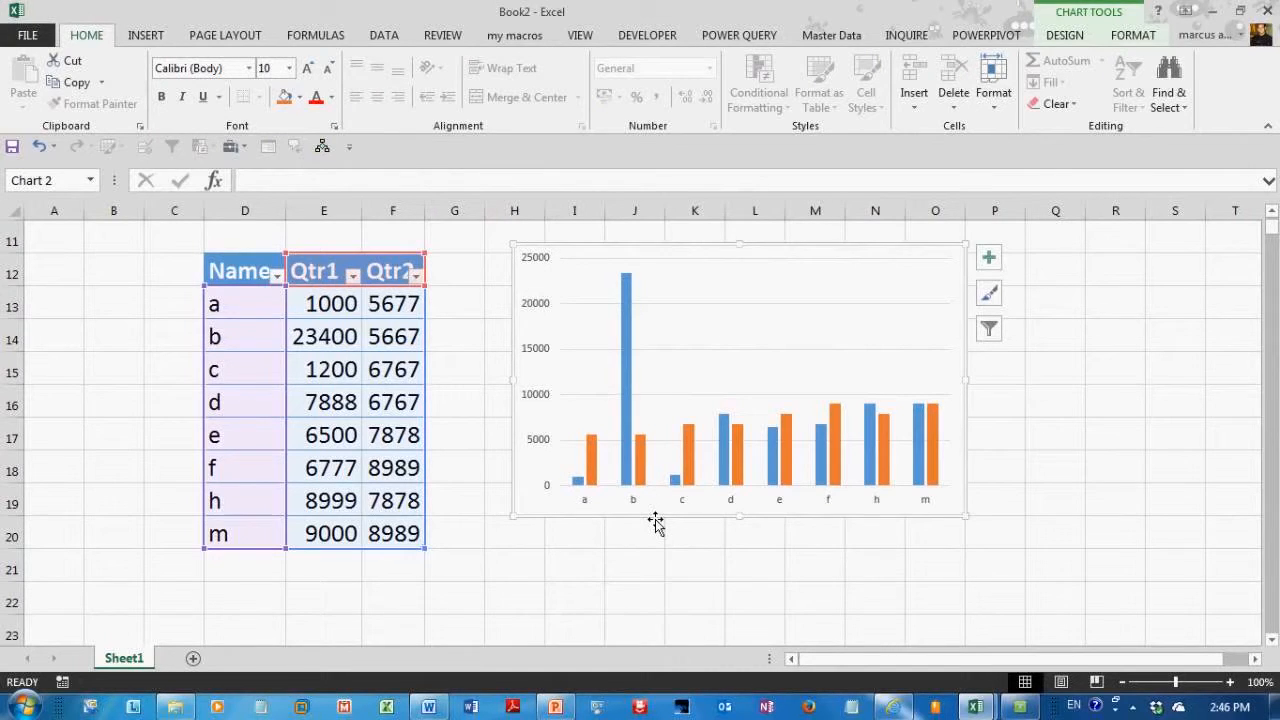
{"action": "left_click", "coordinate": [96, 488]}
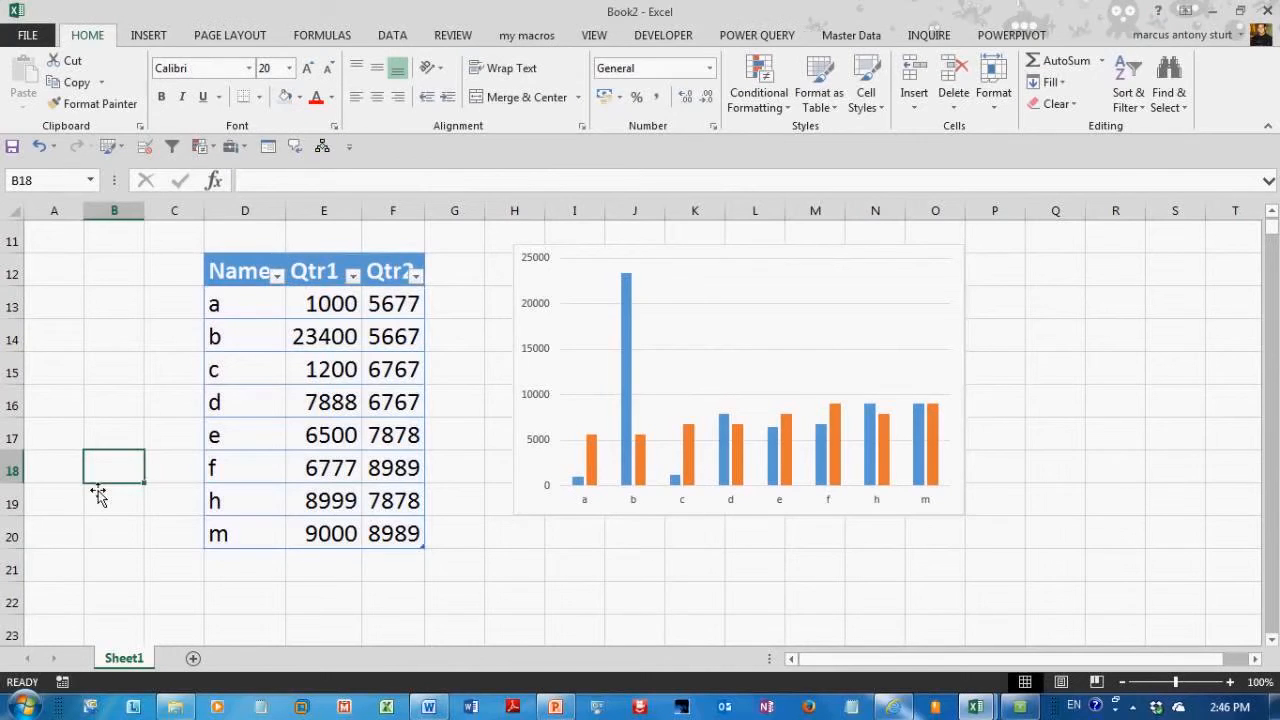
{"action": "left_click", "coordinate": [772, 522]}
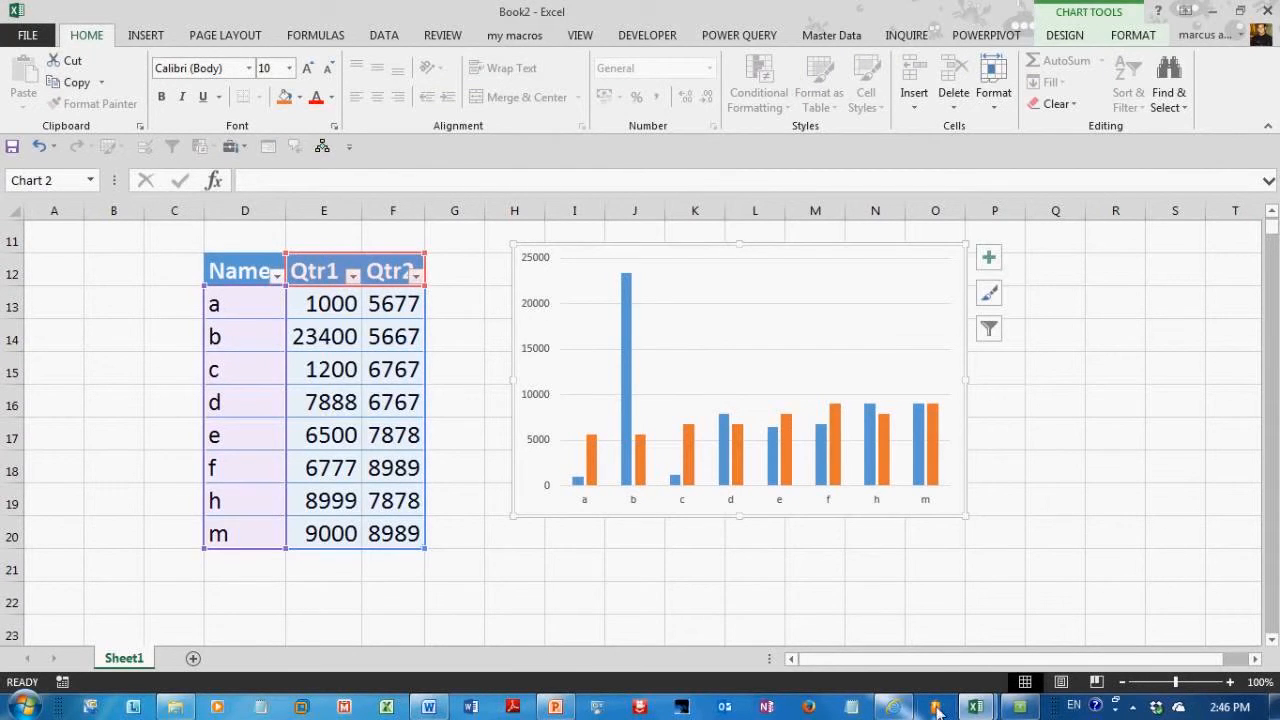
- Switch to the course outline in Word, review the topics through Day 7, and return to the start of the document
{"action": "mouse_move", "coordinate": [978, 708]}
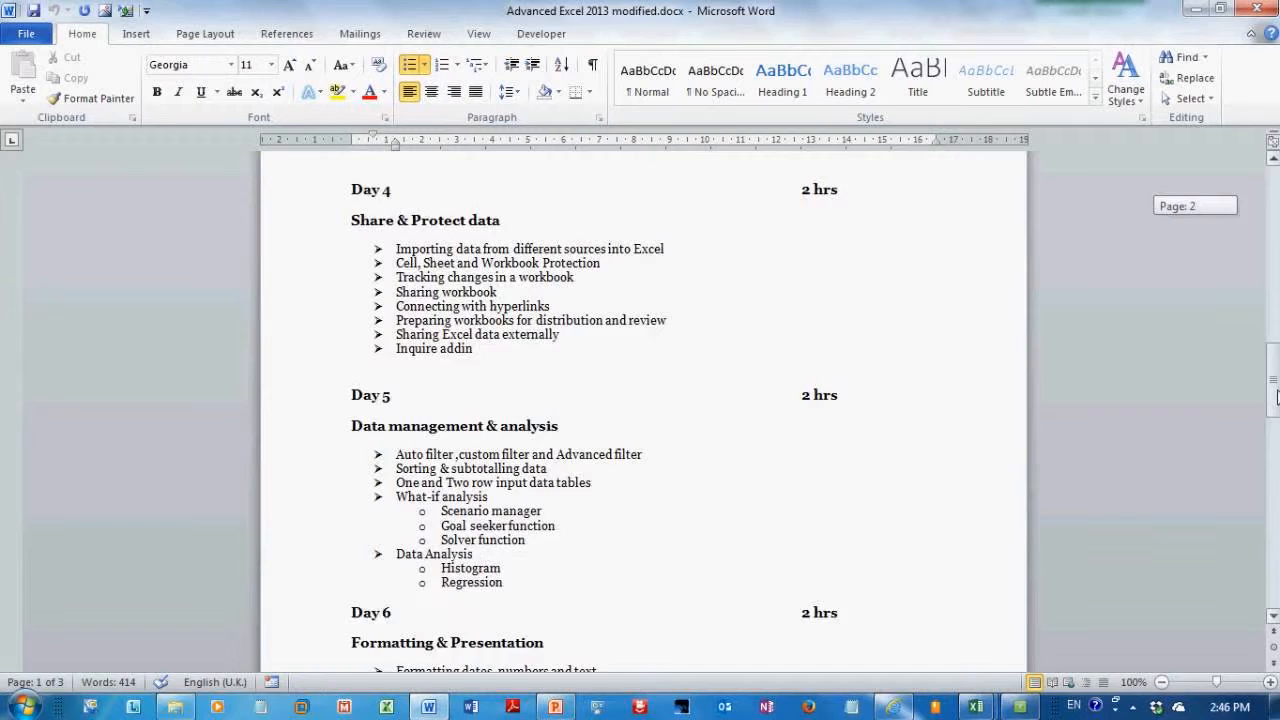
{"action": "left_click_drag", "start_coordinate": [1276, 397], "coordinate": [1276, 478]}
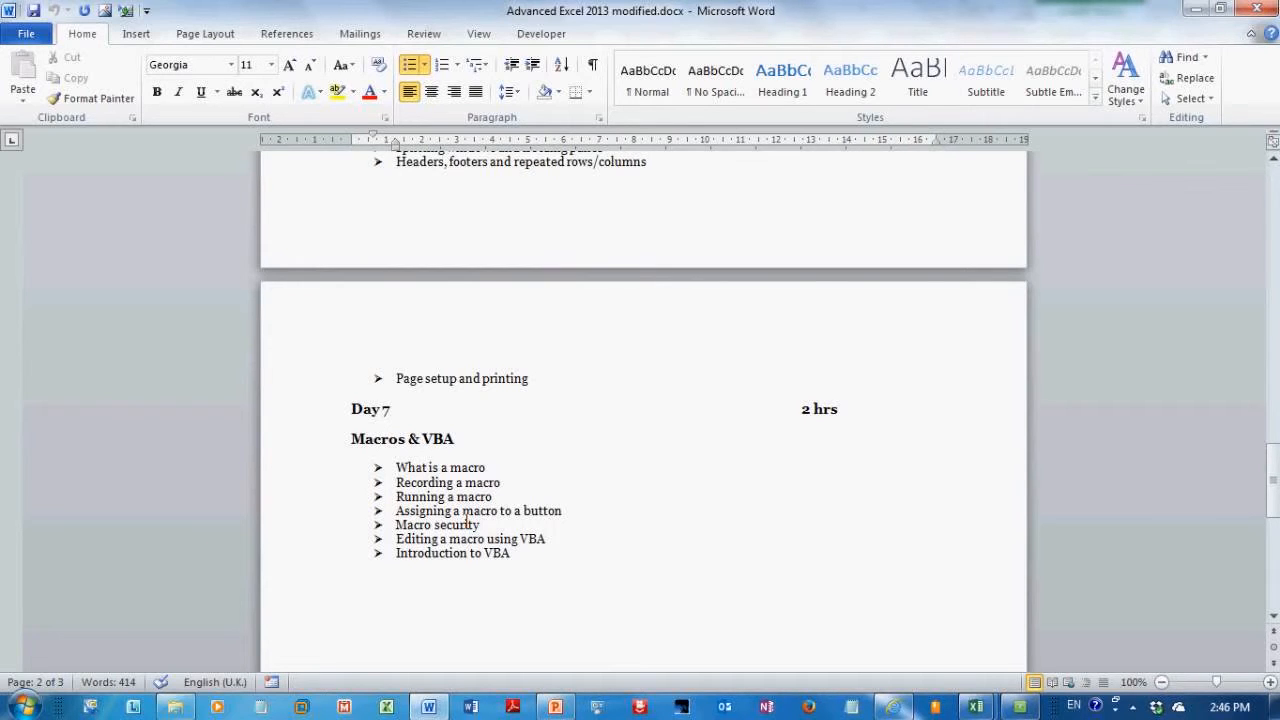
{"action": "left_click_drag", "start_coordinate": [1275, 470], "coordinate": [1276, 124]}
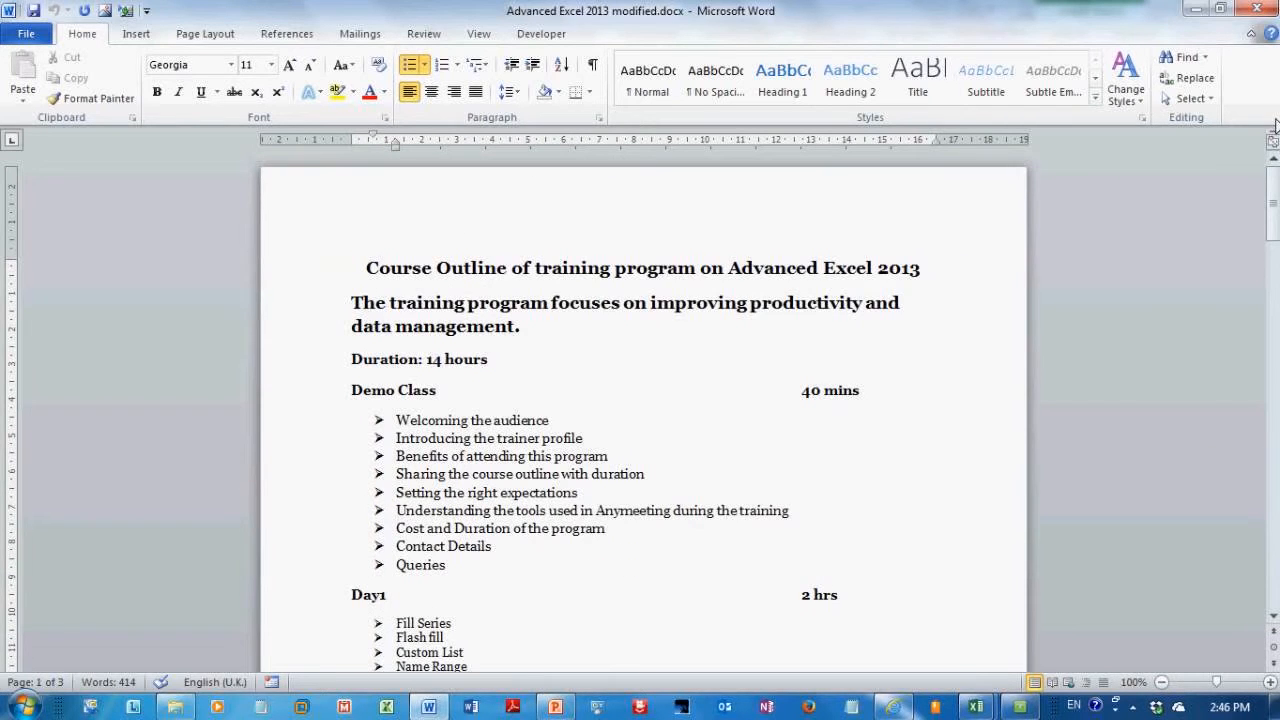